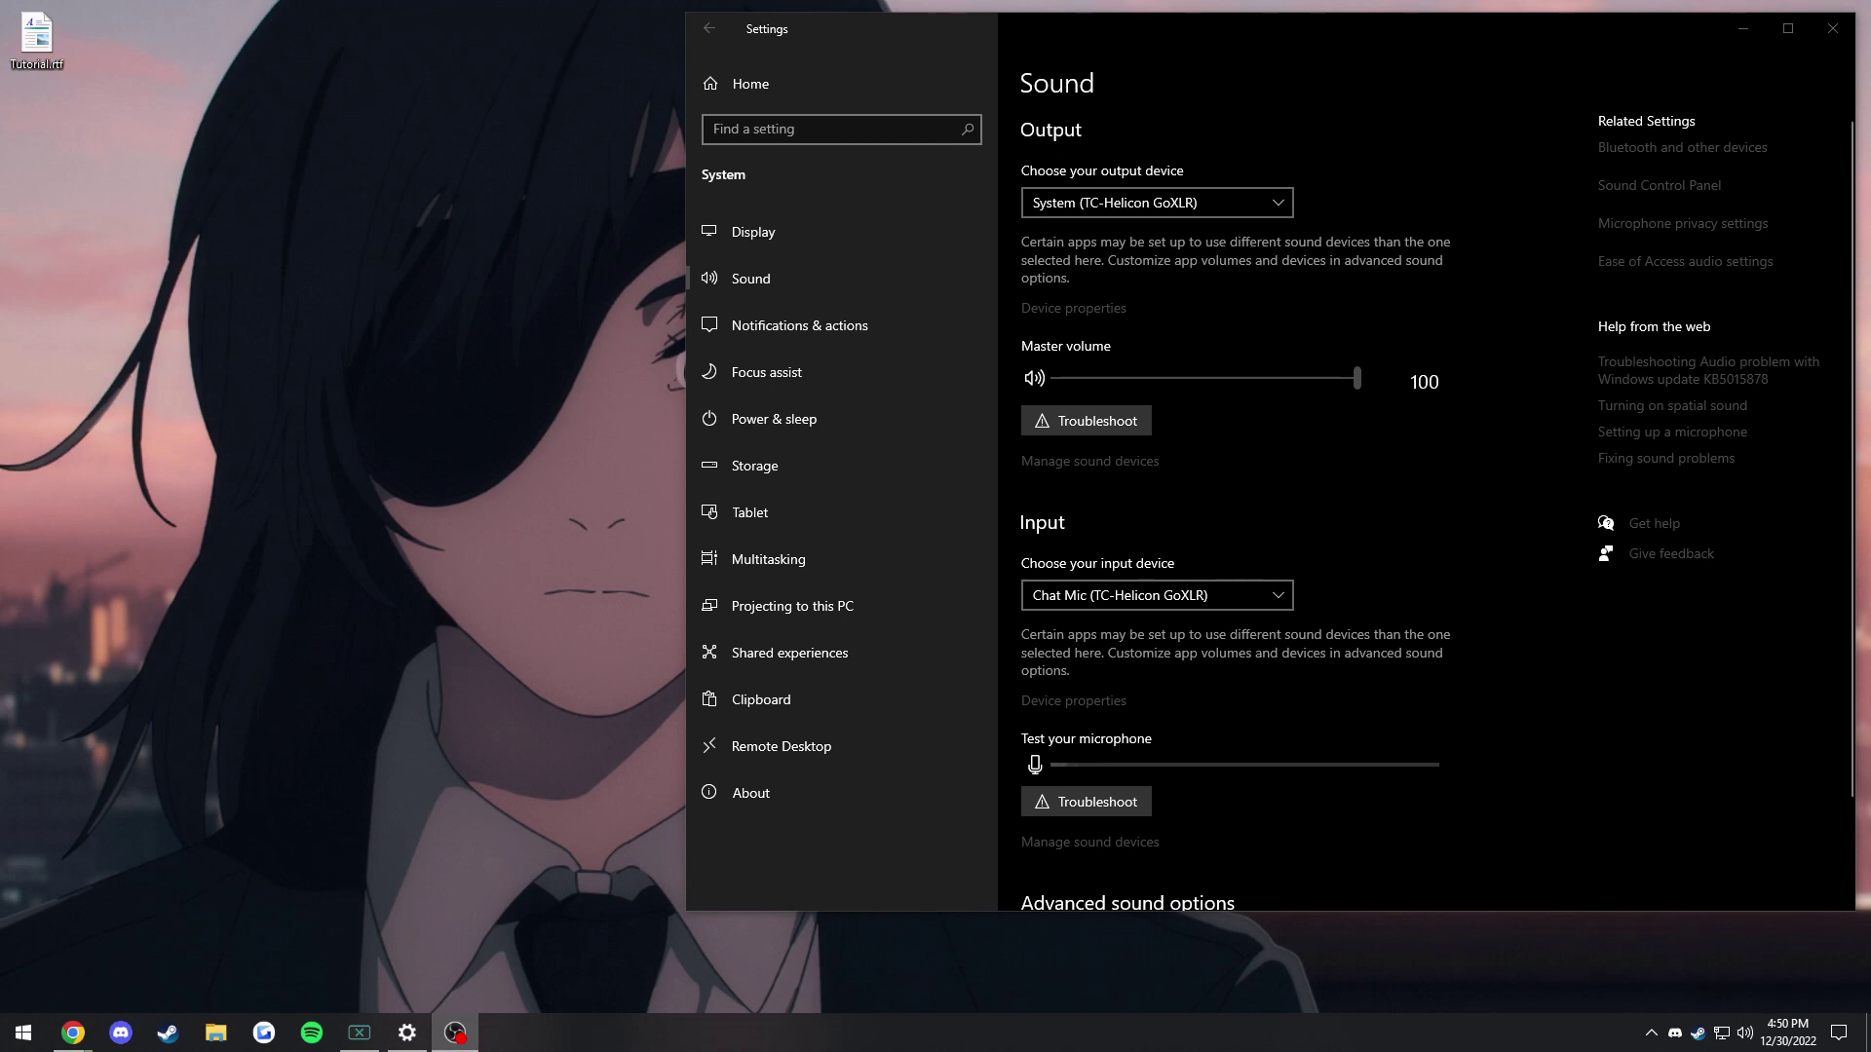
# Open the Volume Mixer from the taskbar, briefly show the GeForce overlay, then close the mixer.
pyautogui.rightClick(1745, 1033)
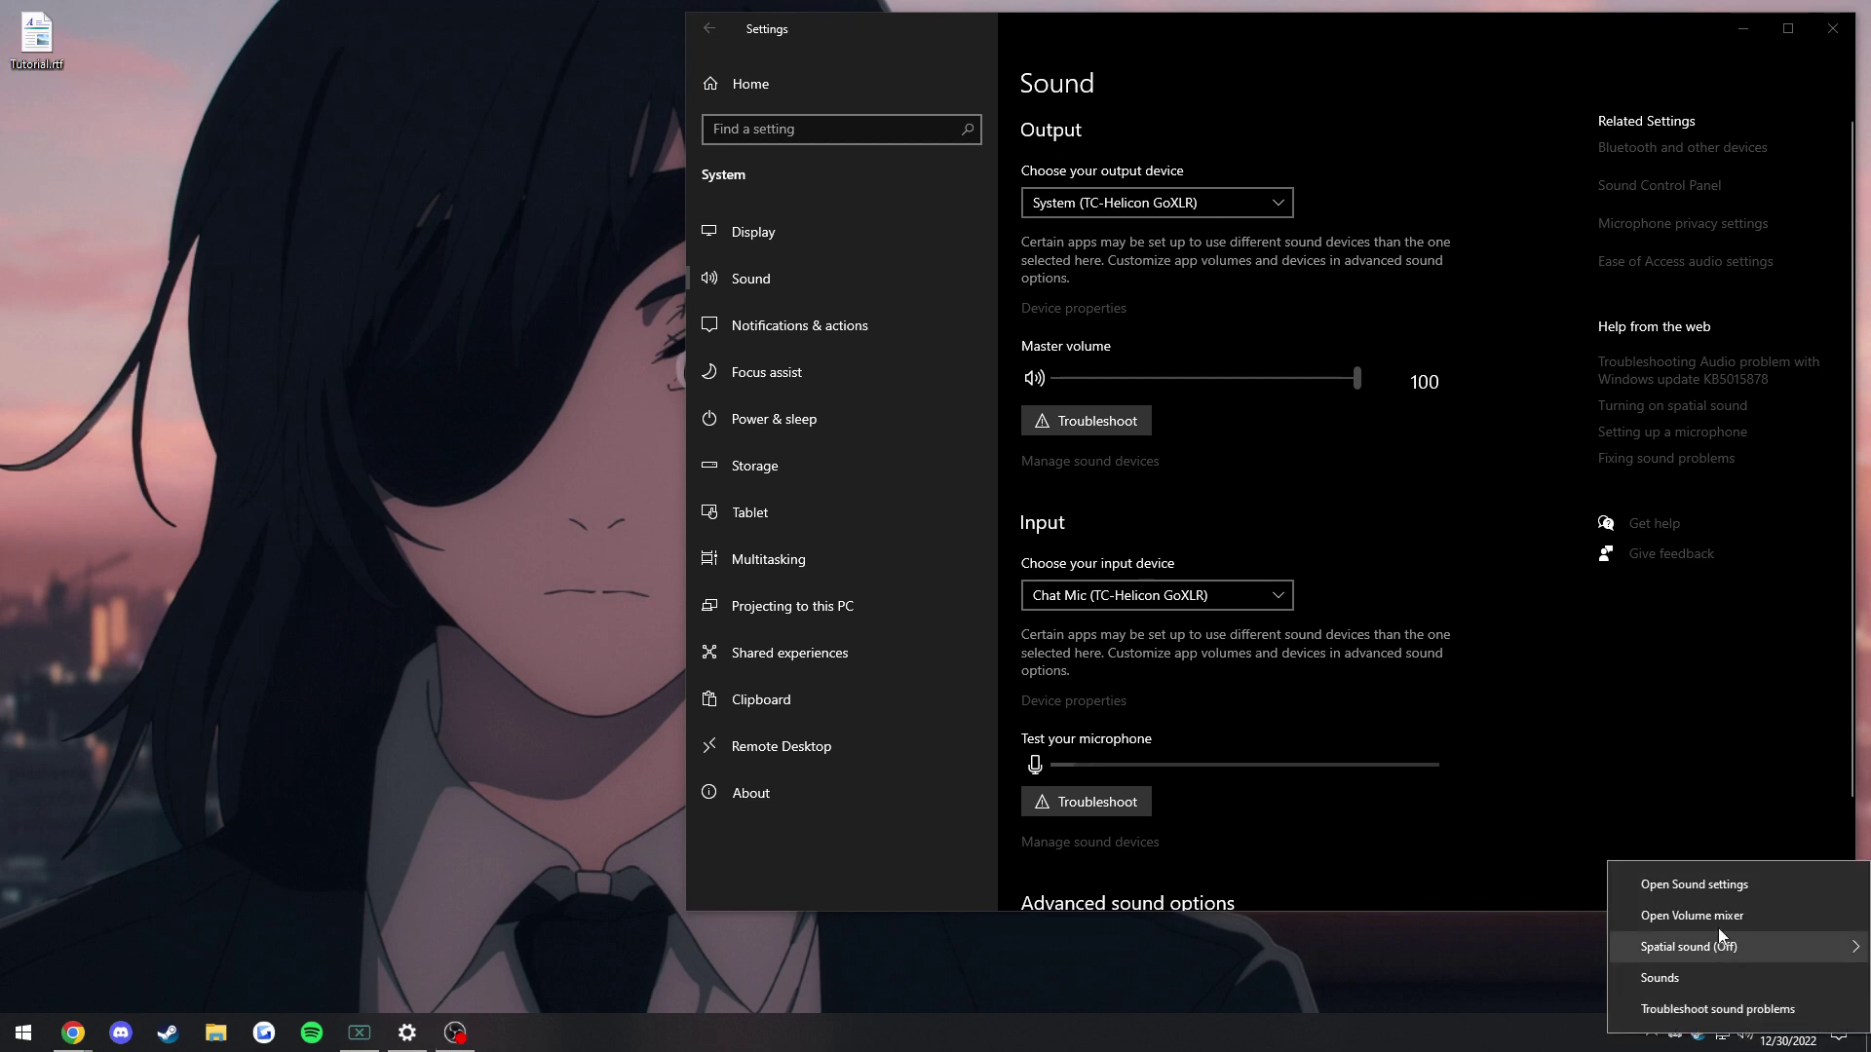
pyautogui.click(1784, 912)
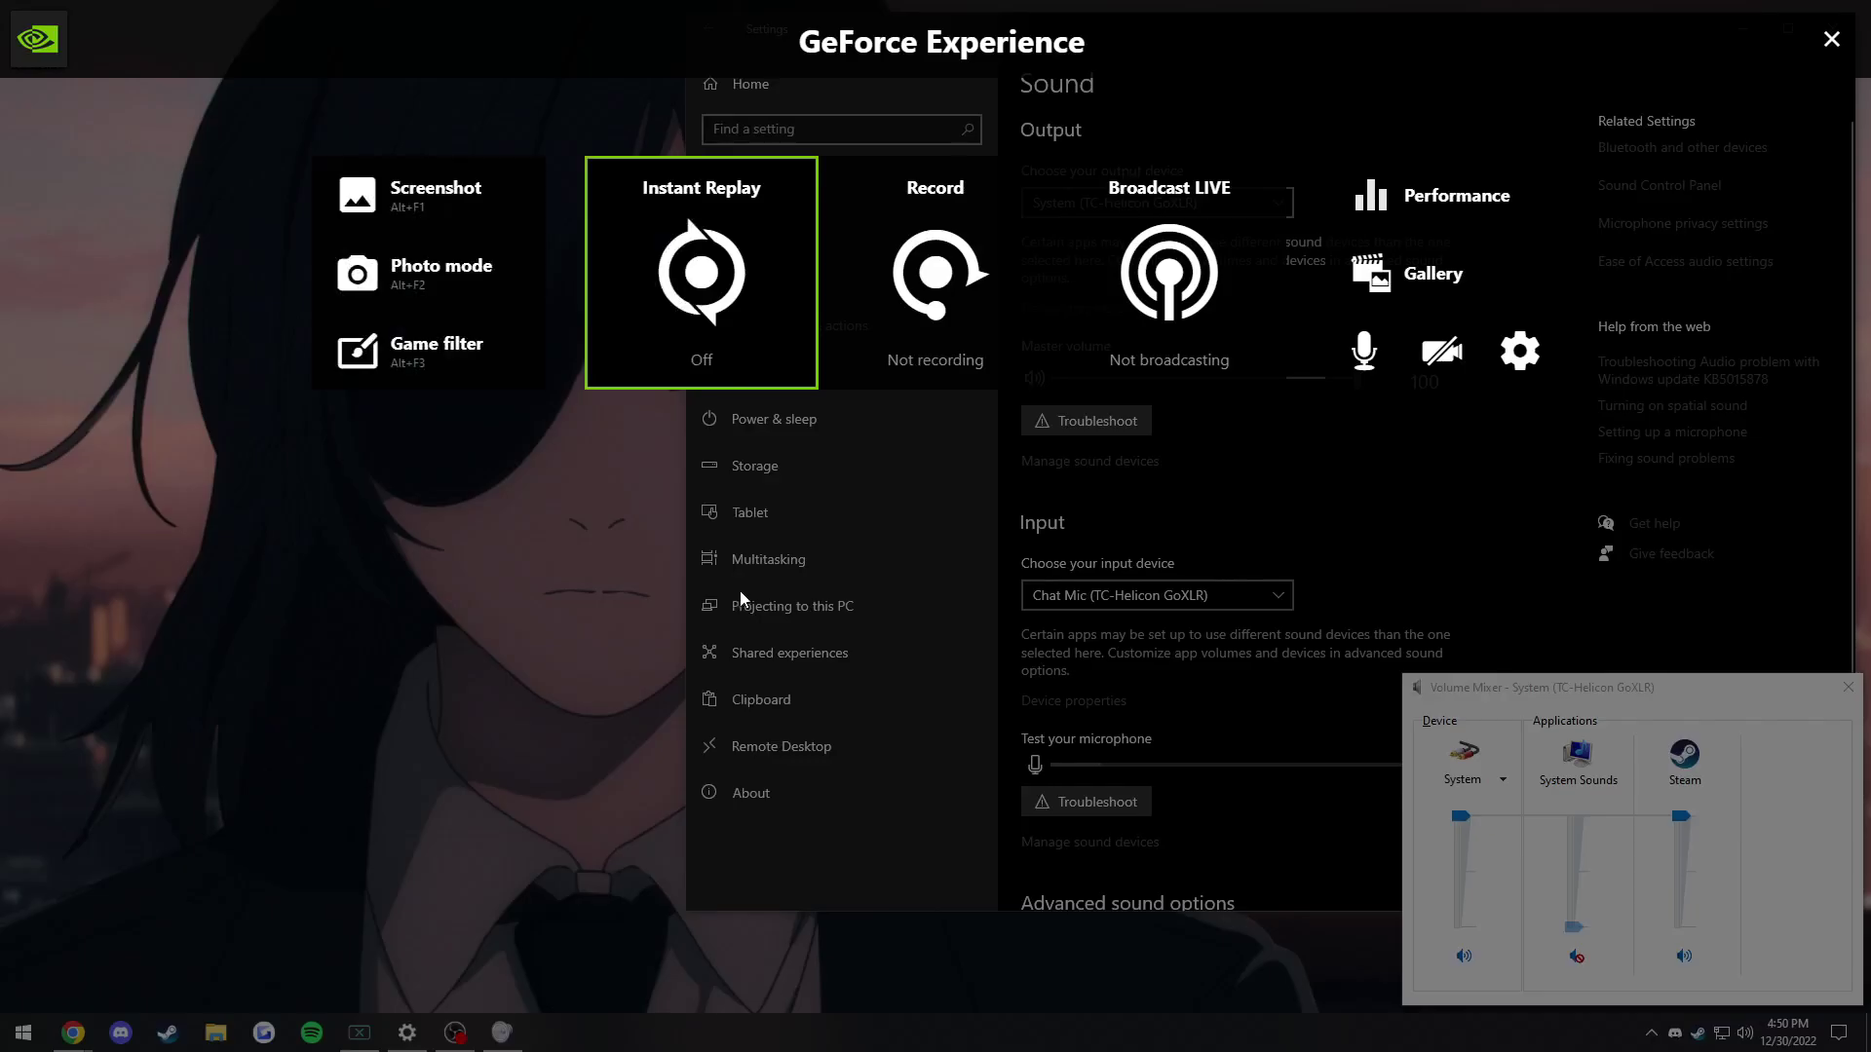
pyautogui.hotkey('alt', 'z')
pyautogui.hotkey('alt', 'z')
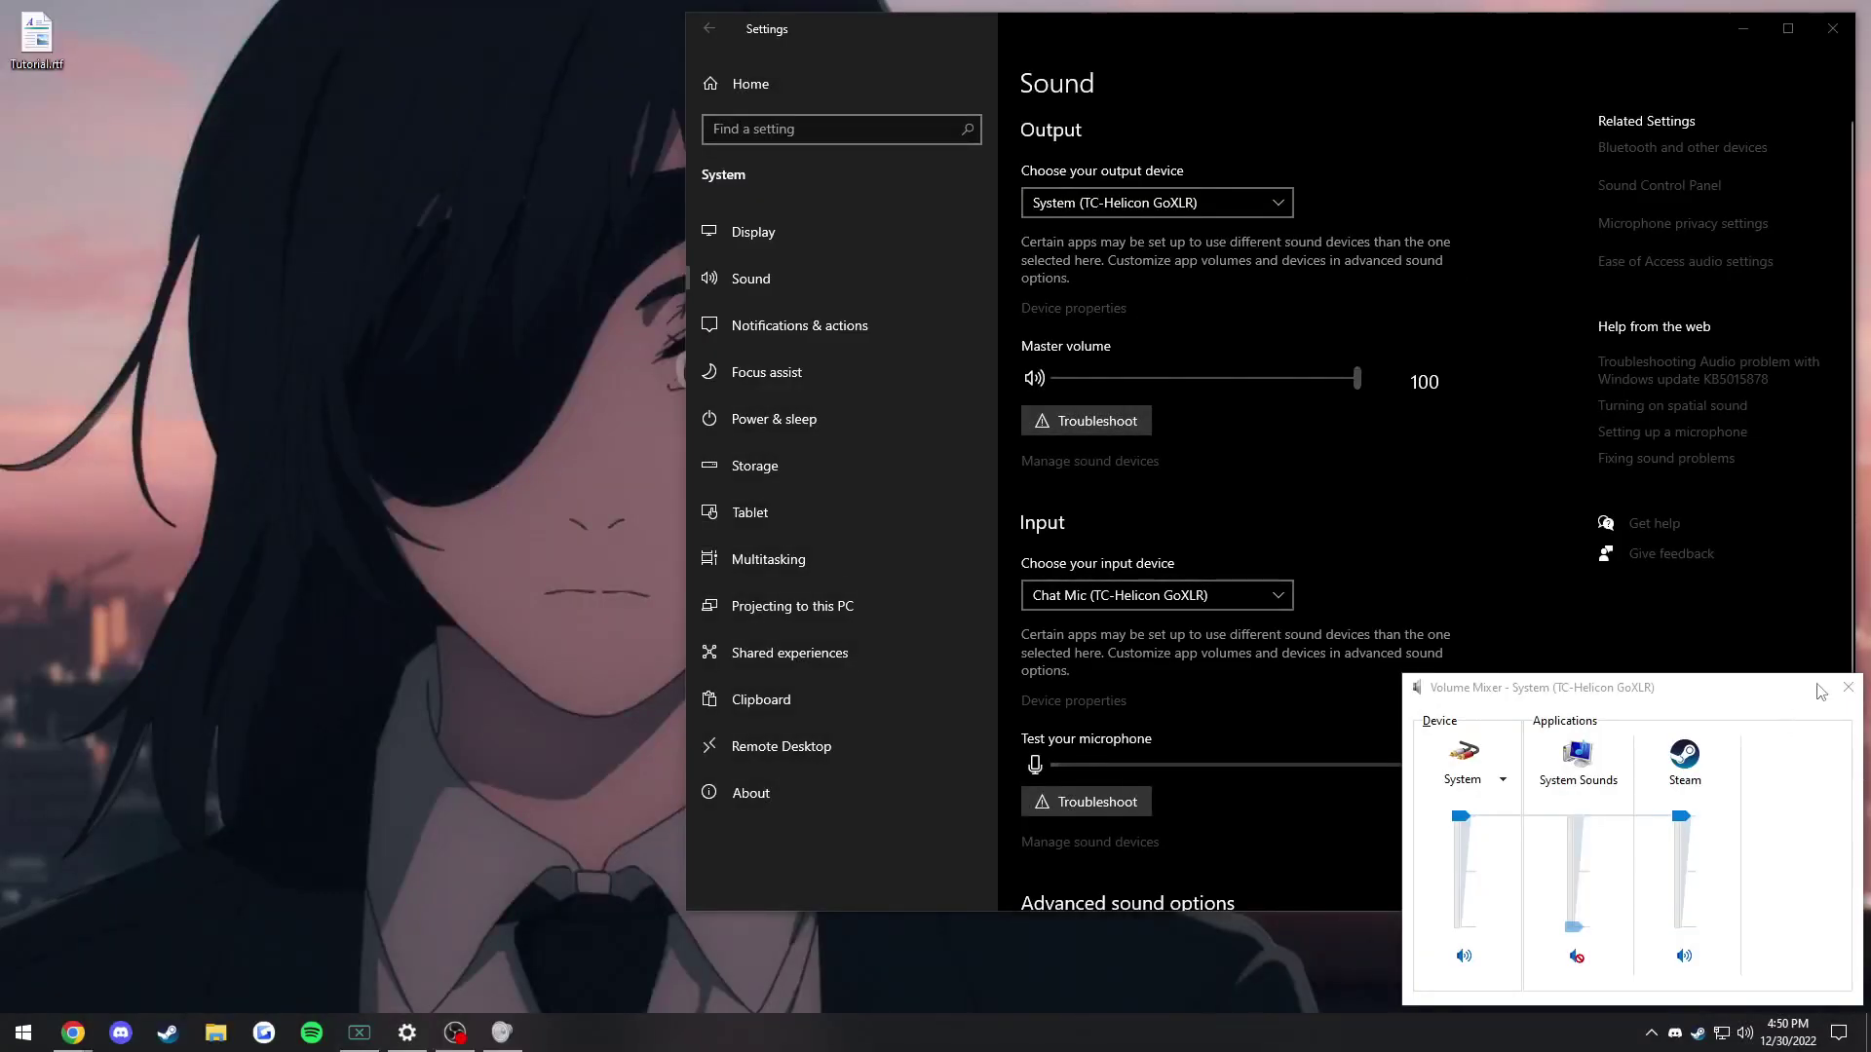
pyautogui.click(1848, 687)
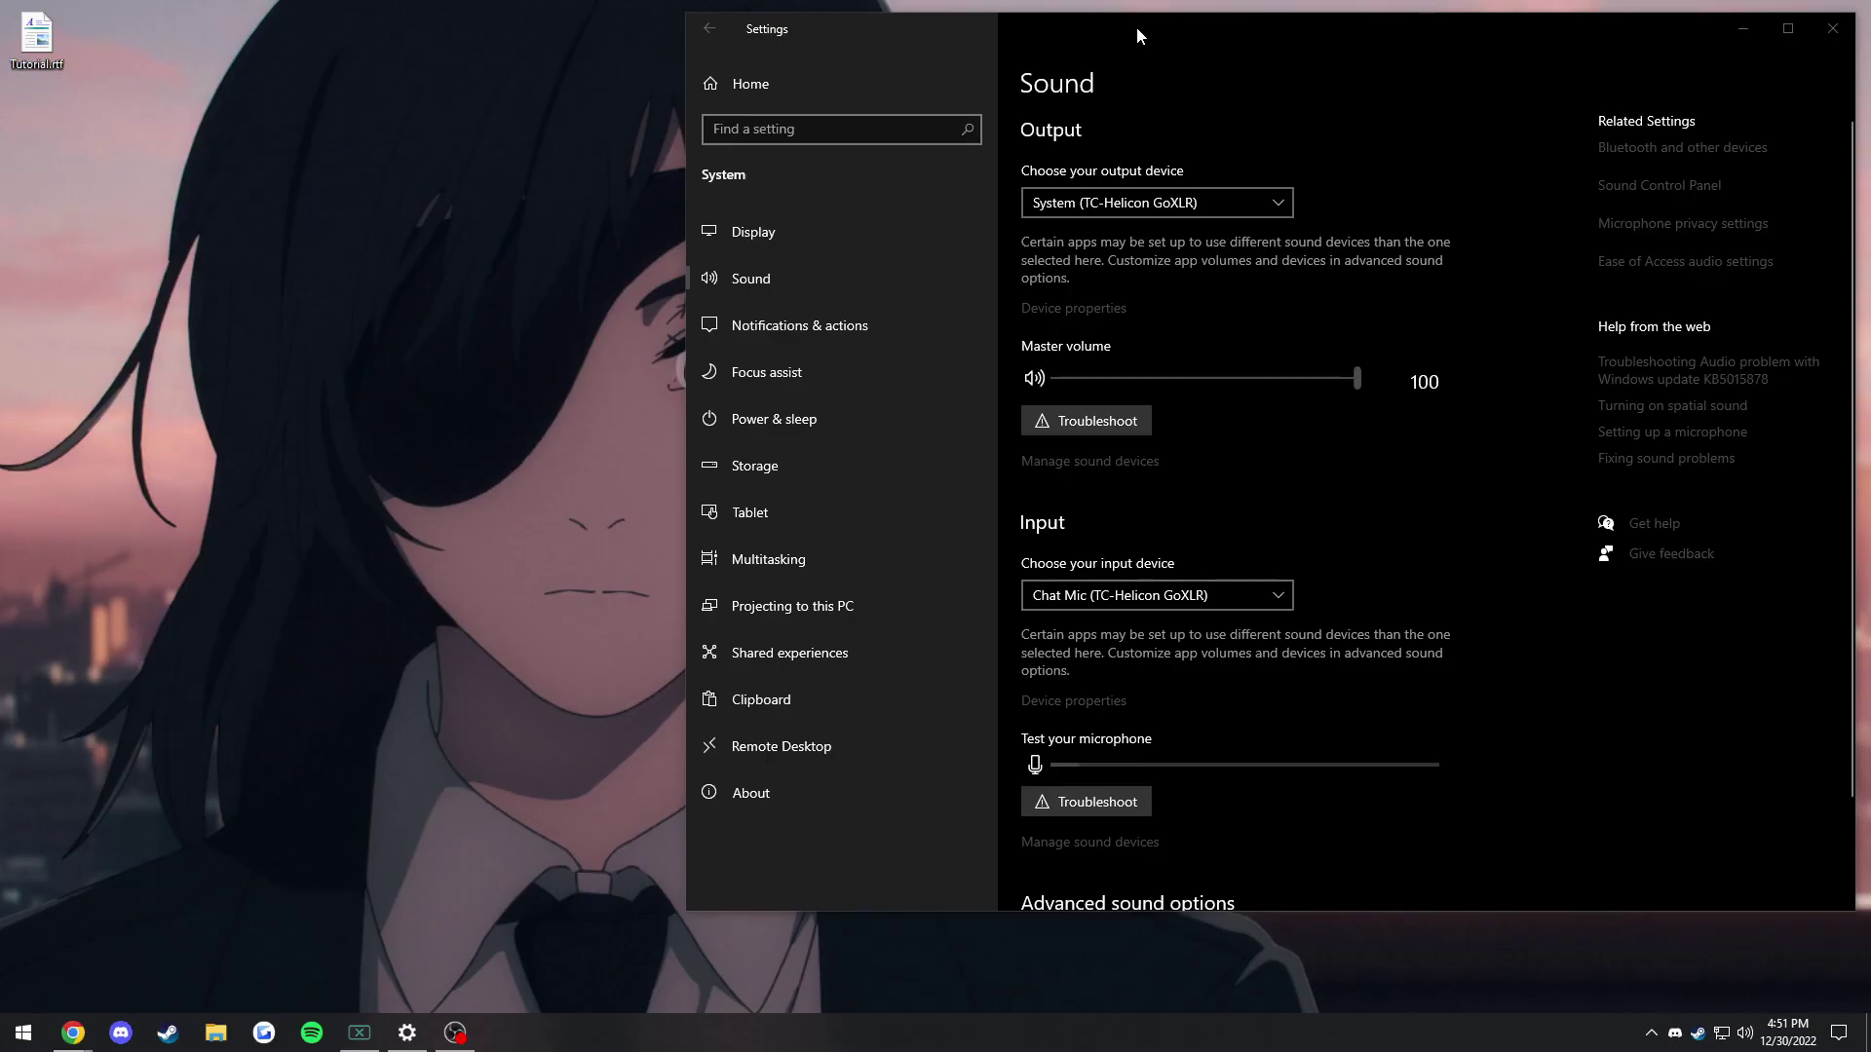
# Move the Settings window over to the left side of the screen.
pyautogui.moveTo(1136, 26); pyautogui.dragTo(466, 26)
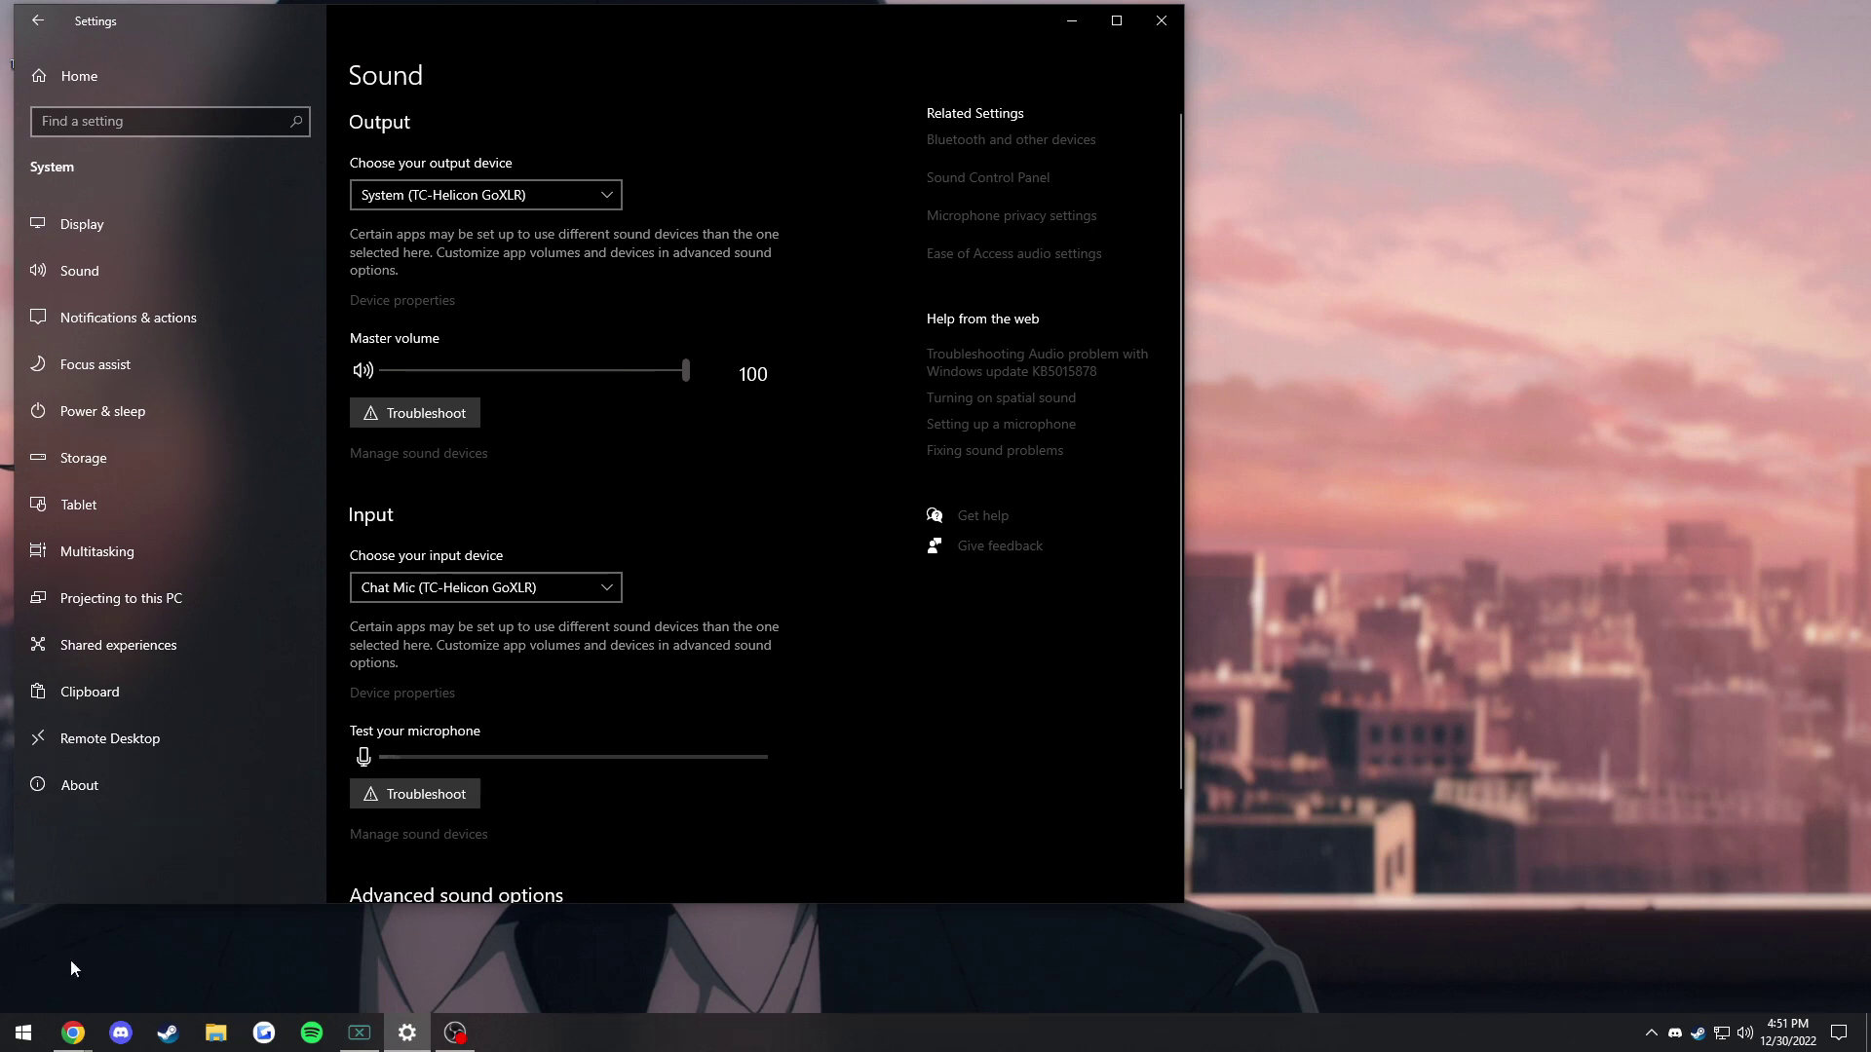
# Find Sound settings through Start search and open App volume and device preferences.
pyautogui.click(28, 1031)
pyautogui.write('sound se')
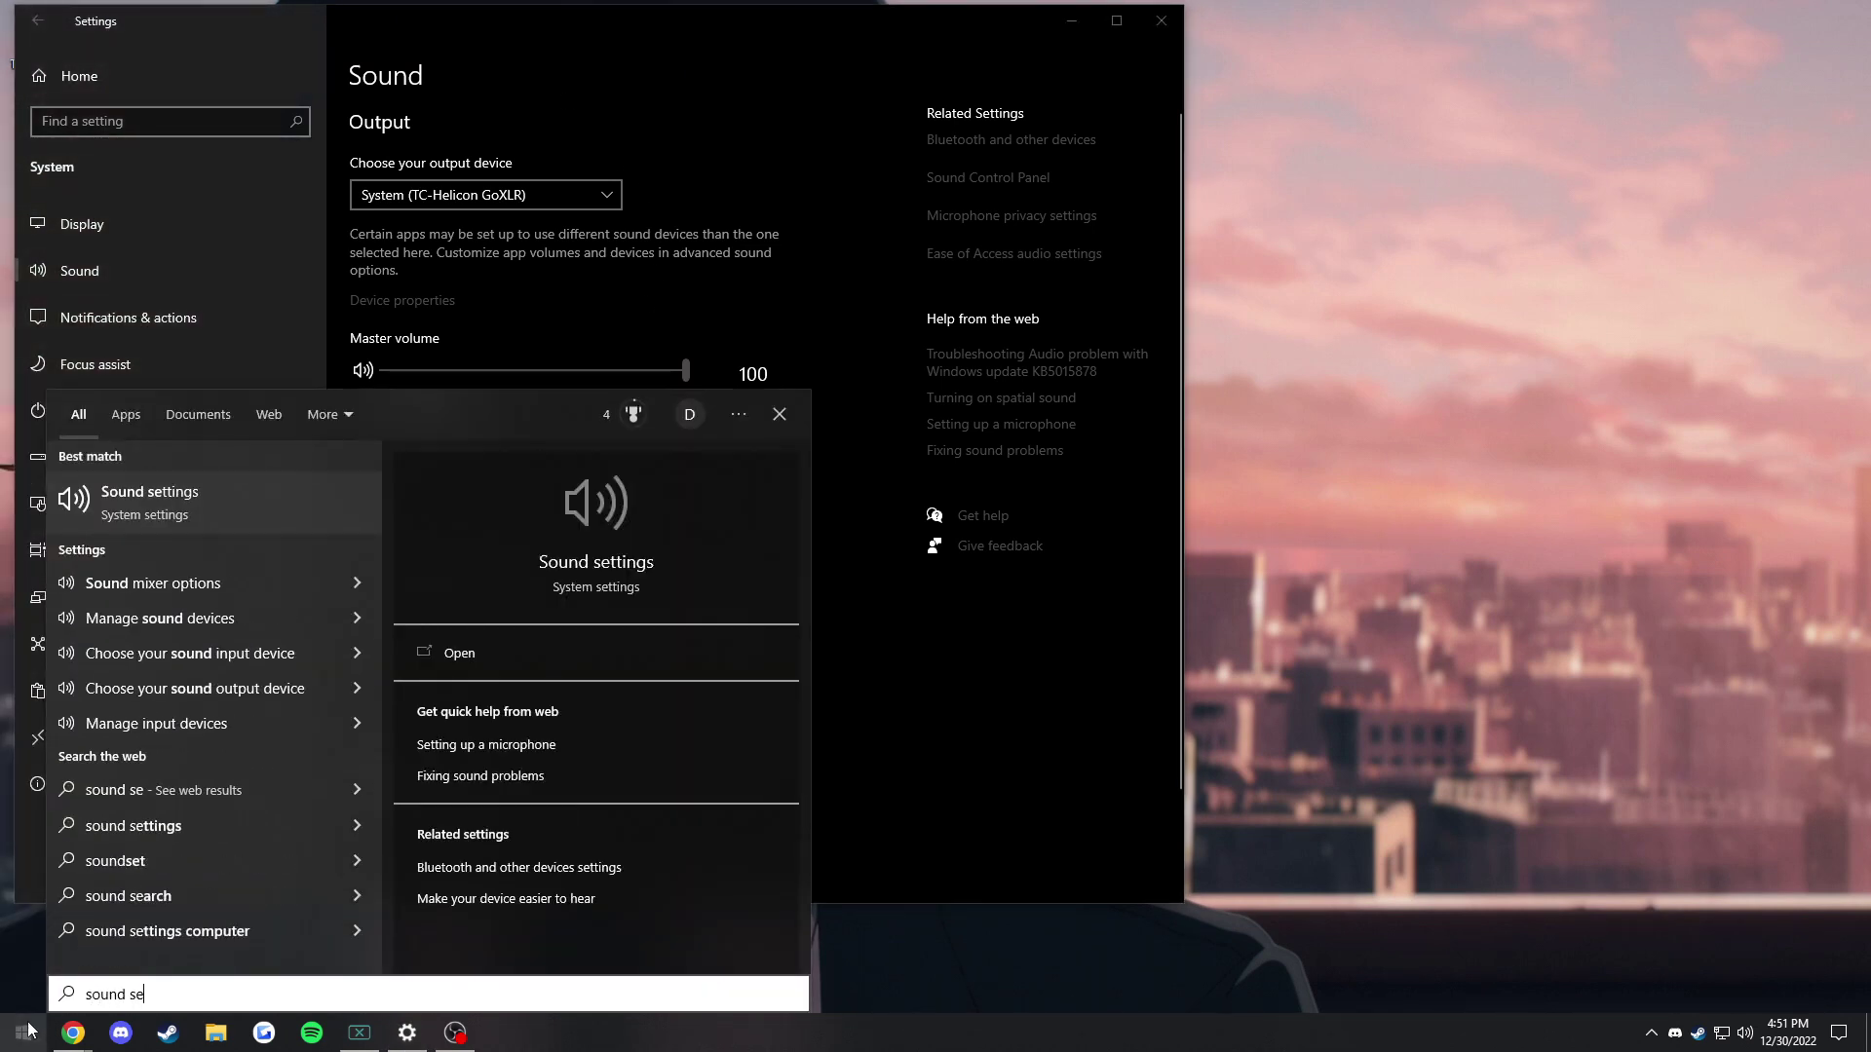
pyautogui.write('tt')
pyautogui.click(728, 29)
pyautogui.moveTo(729, 29); pyautogui.dragTo(840, 4)
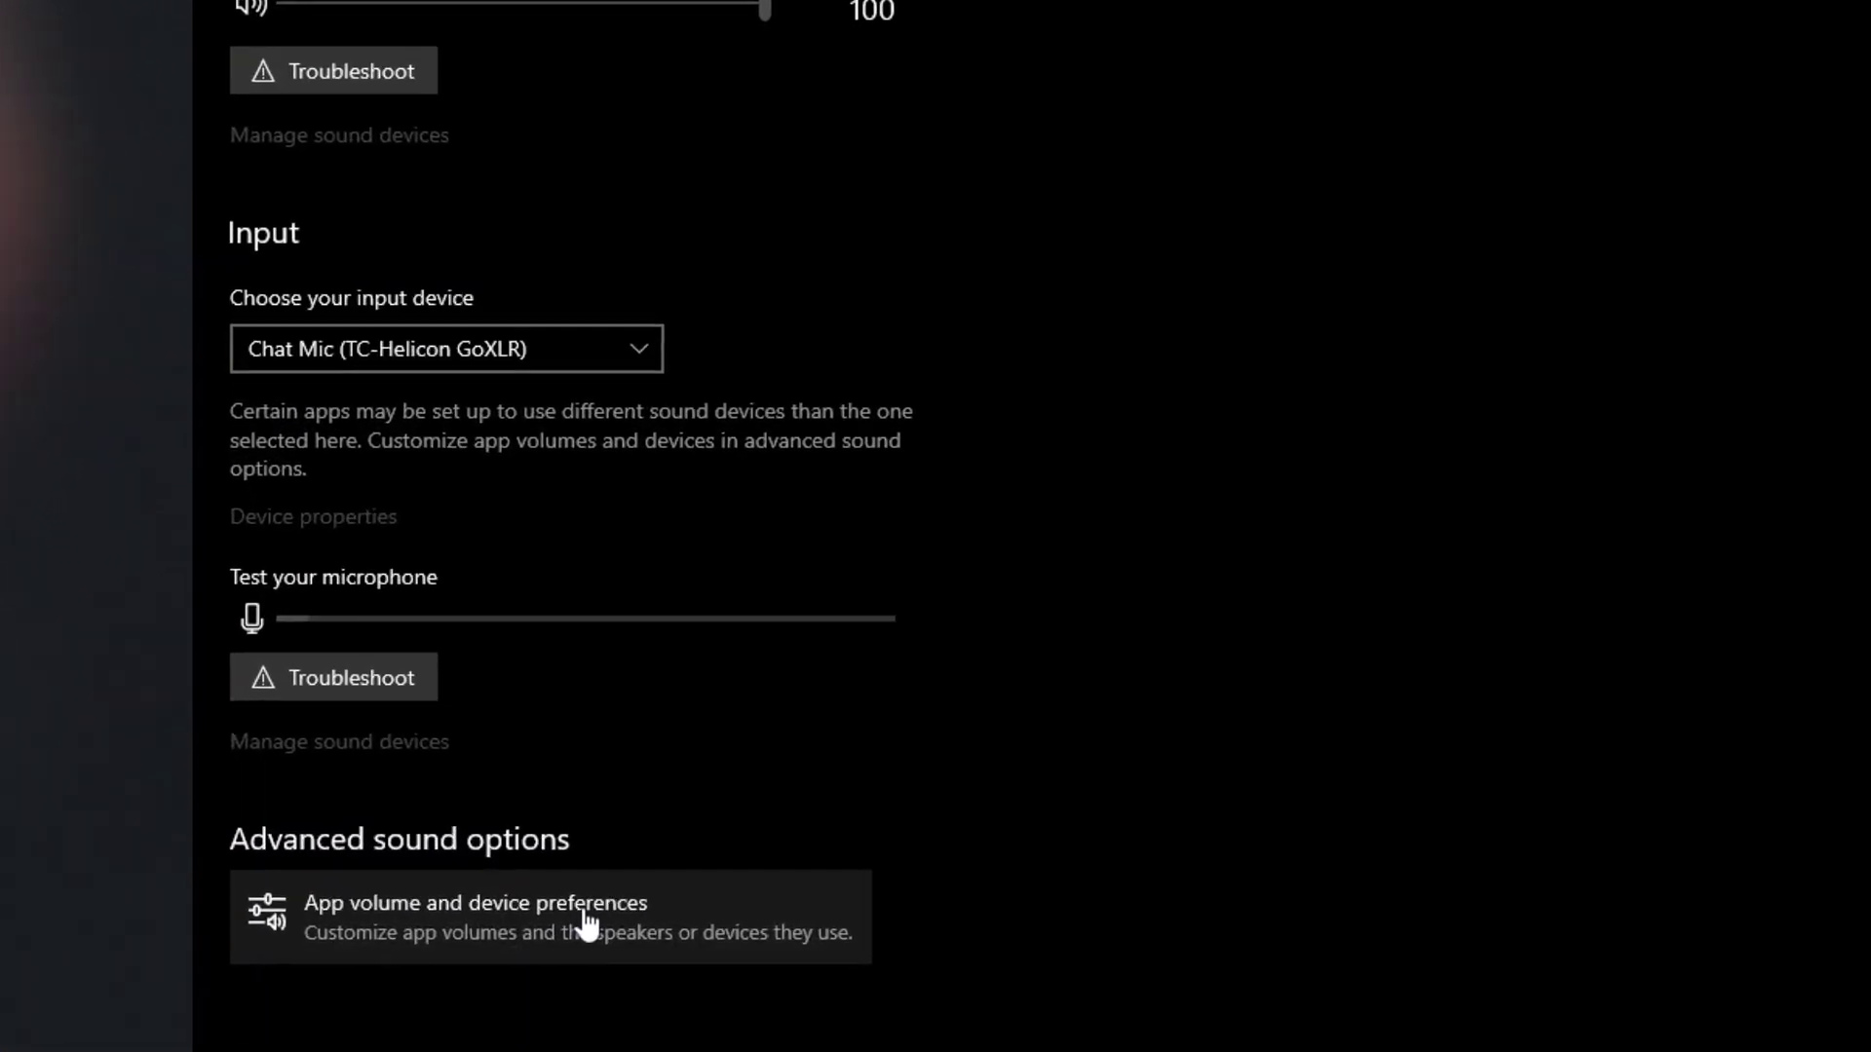
pyautogui.click(690, 918)
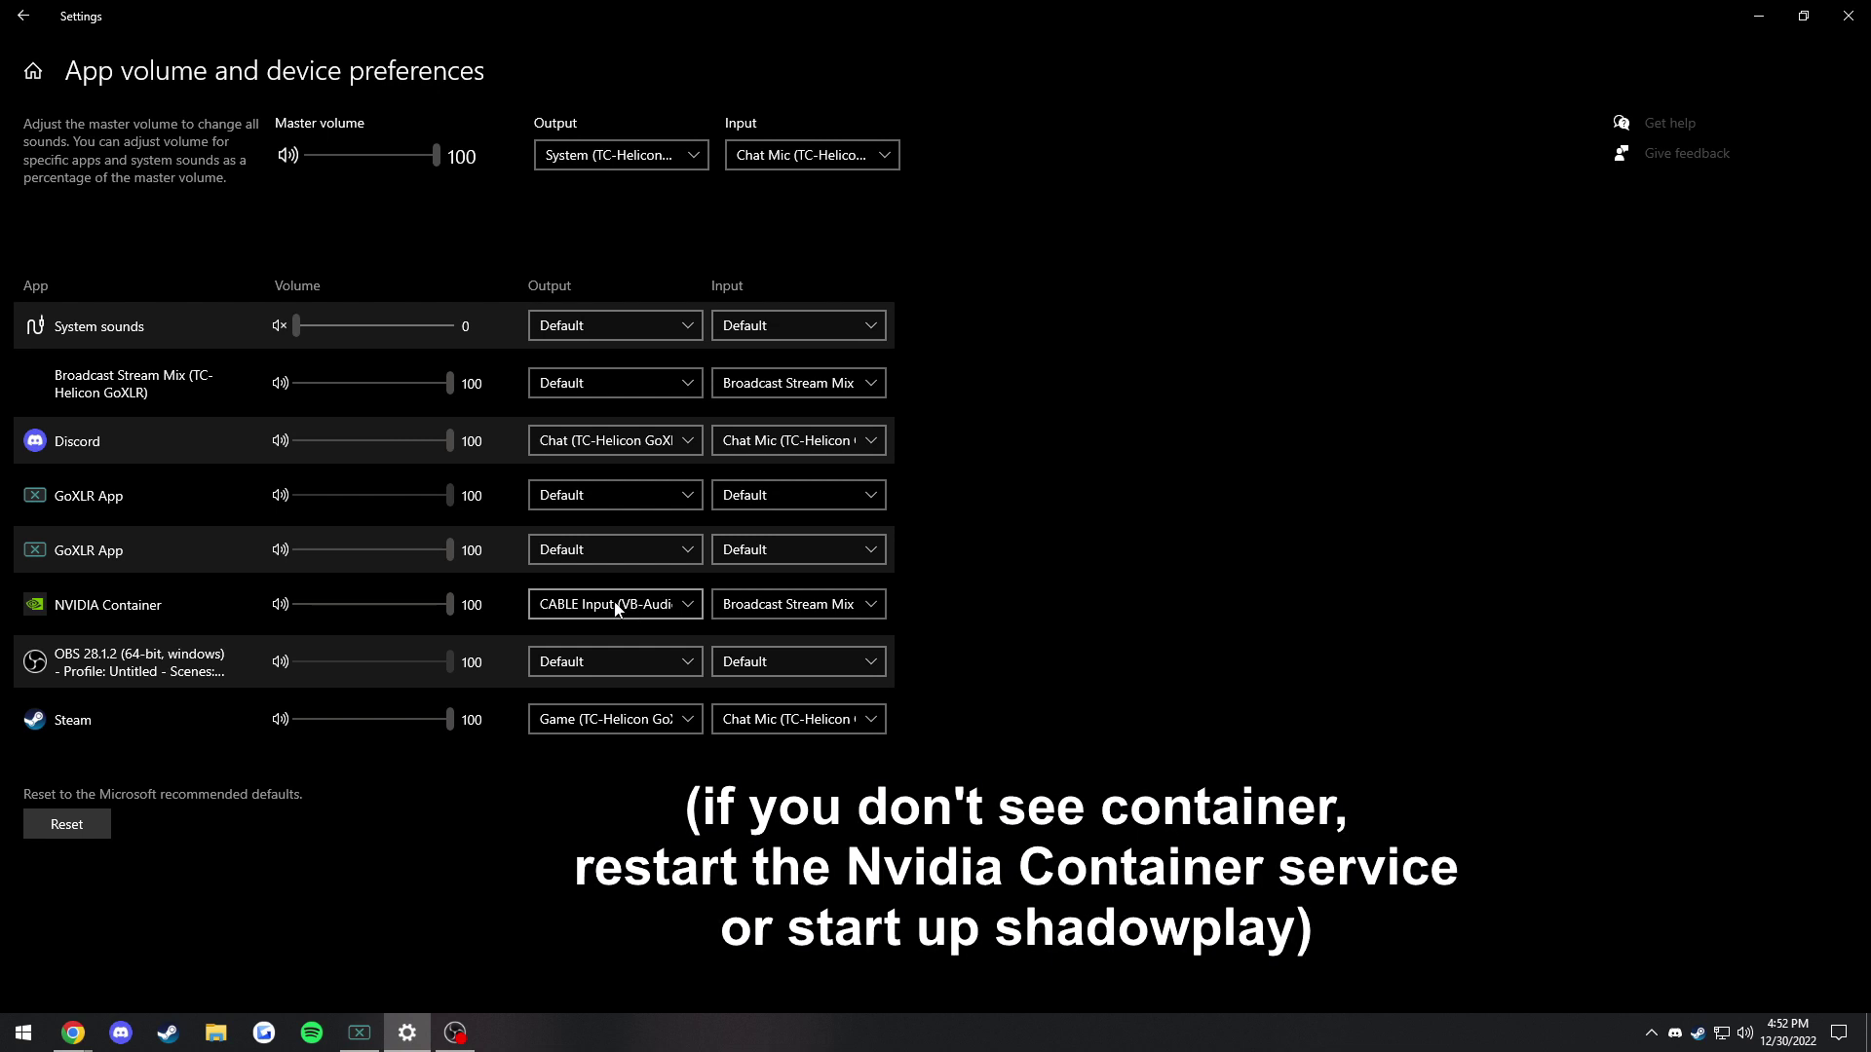
# Set NVIDIA Container's output to CABLE Input and its input to Broadcast Stream Mix.
pyautogui.click(588, 606)
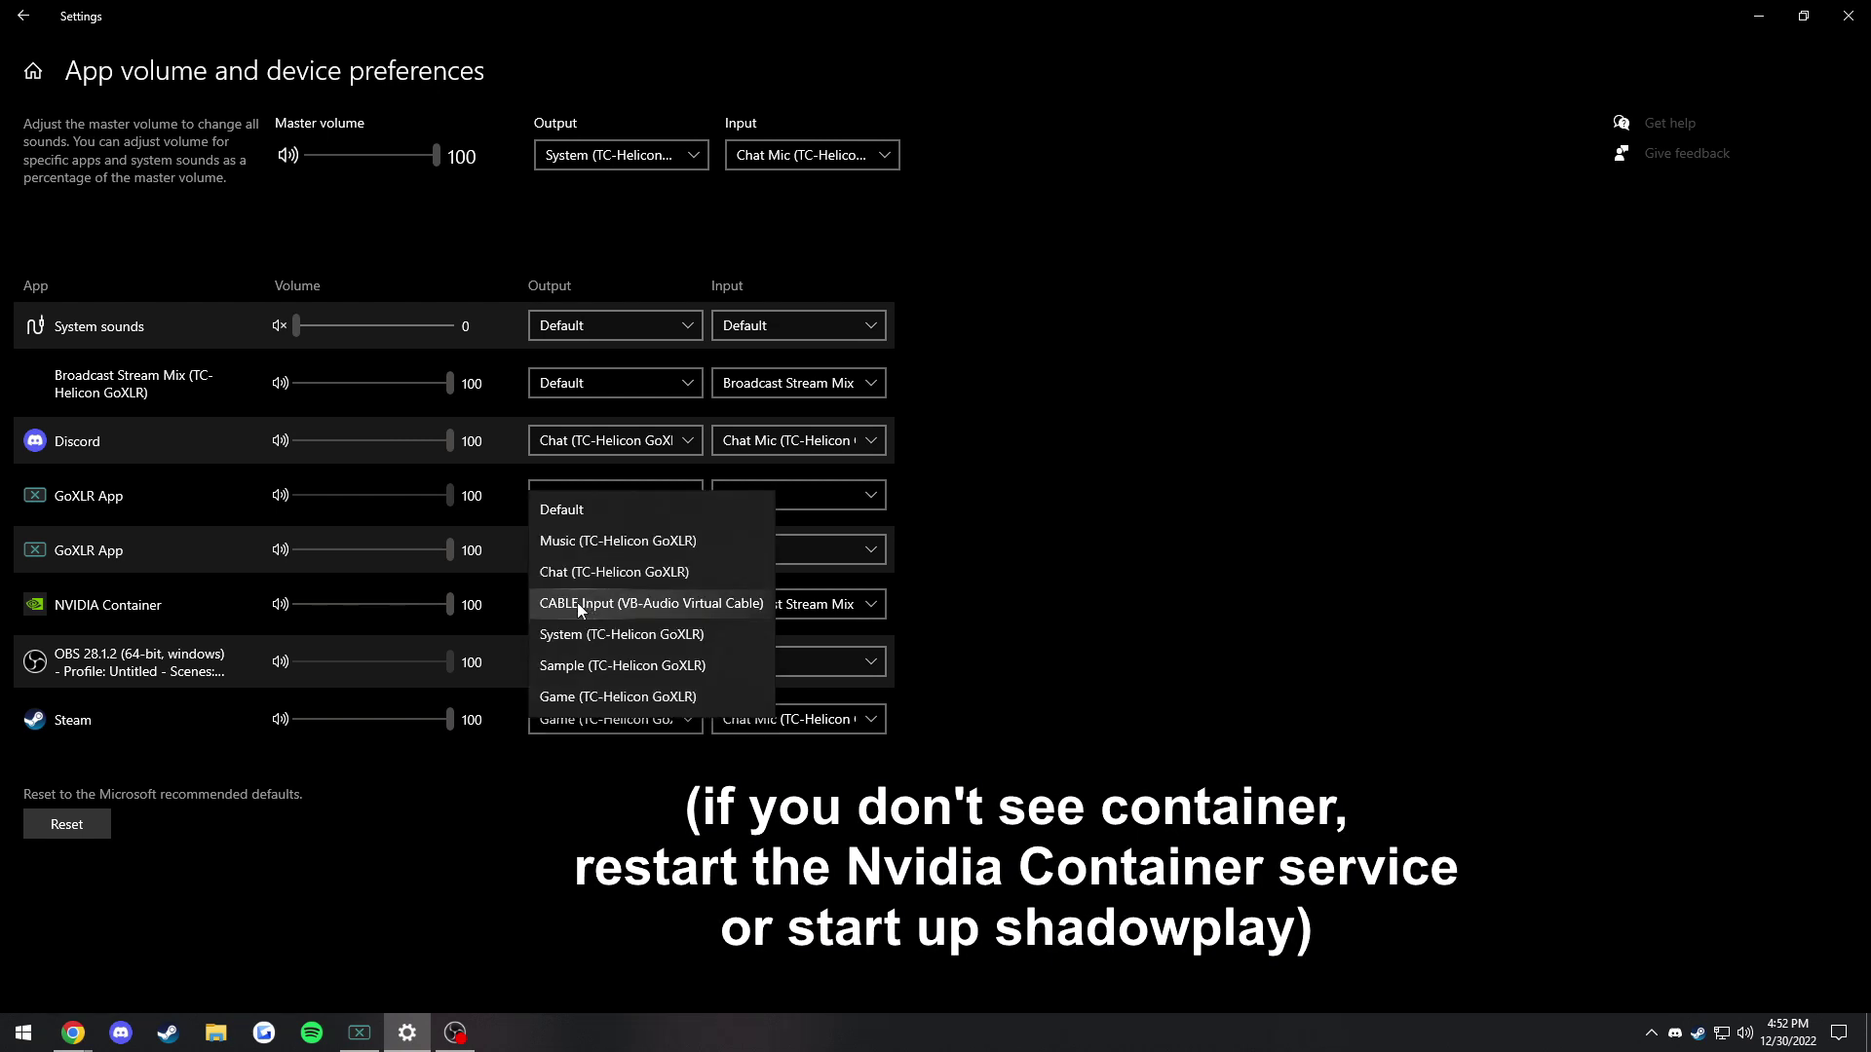
pyautogui.click(577, 602)
pyautogui.click(833, 606)
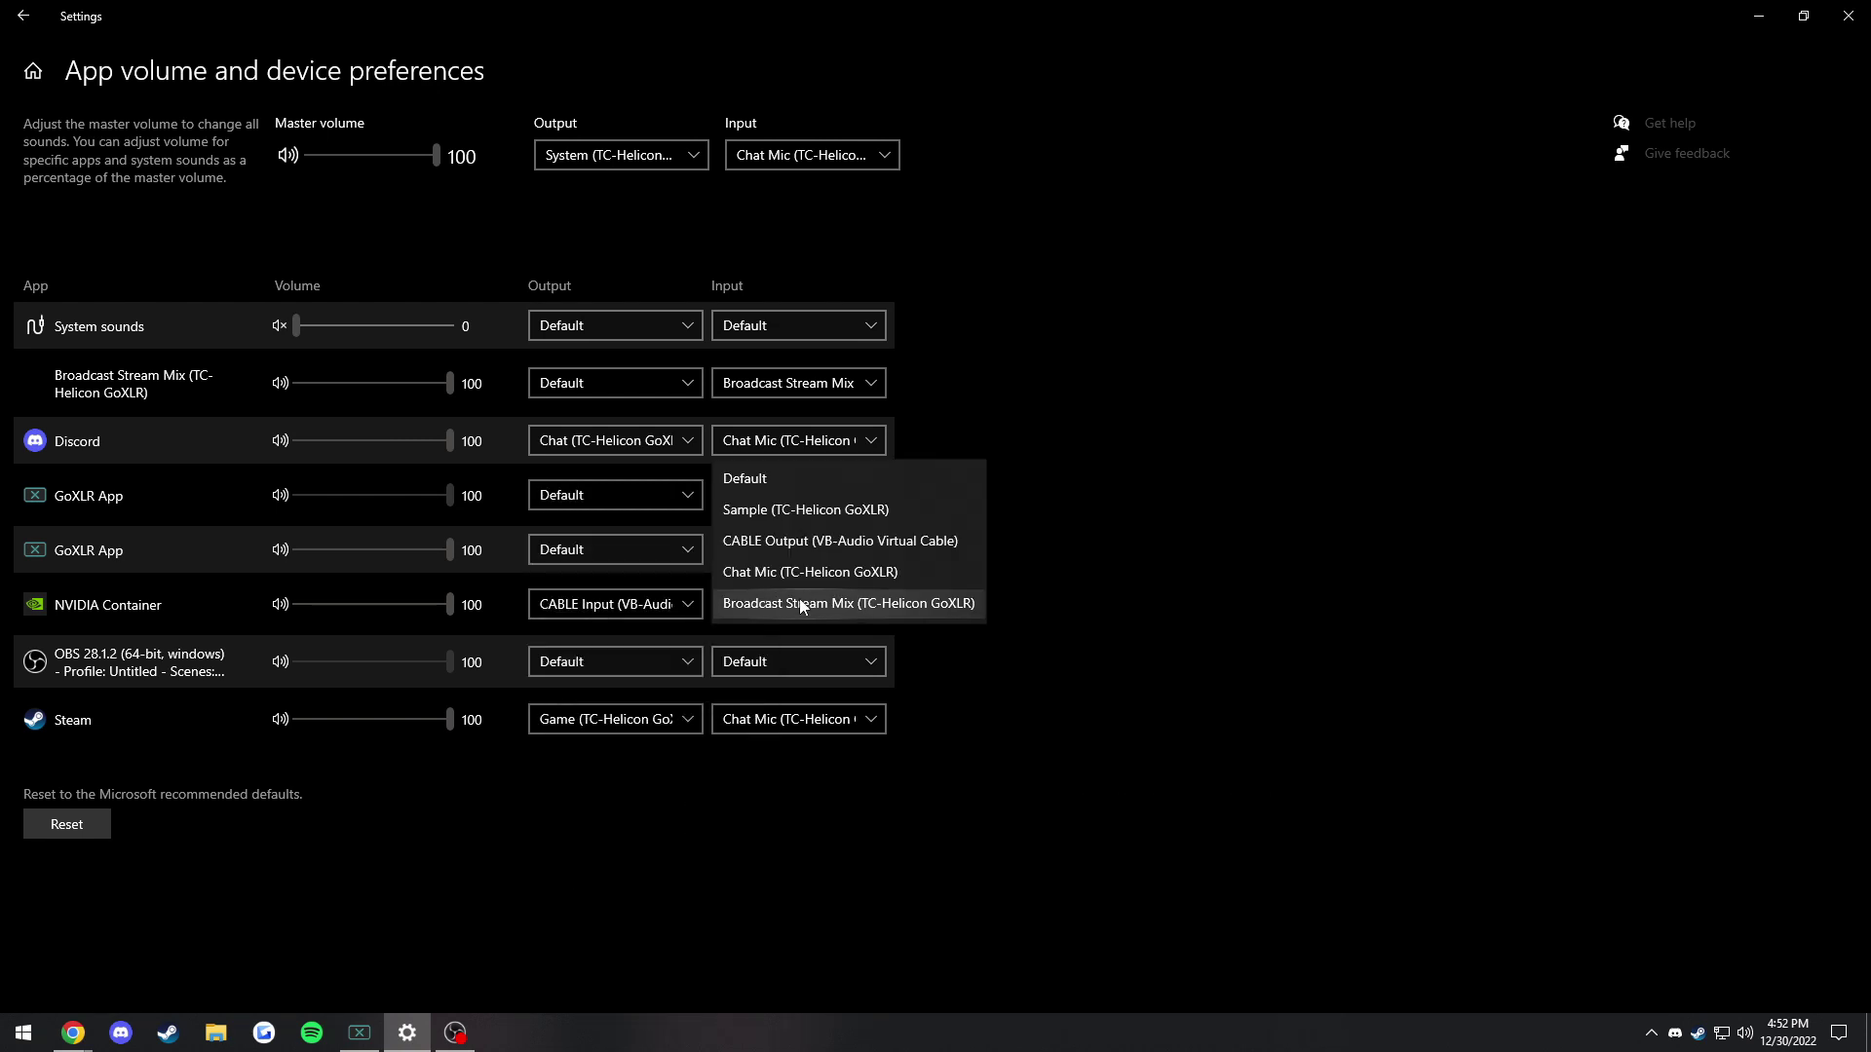
pyautogui.click(799, 604)
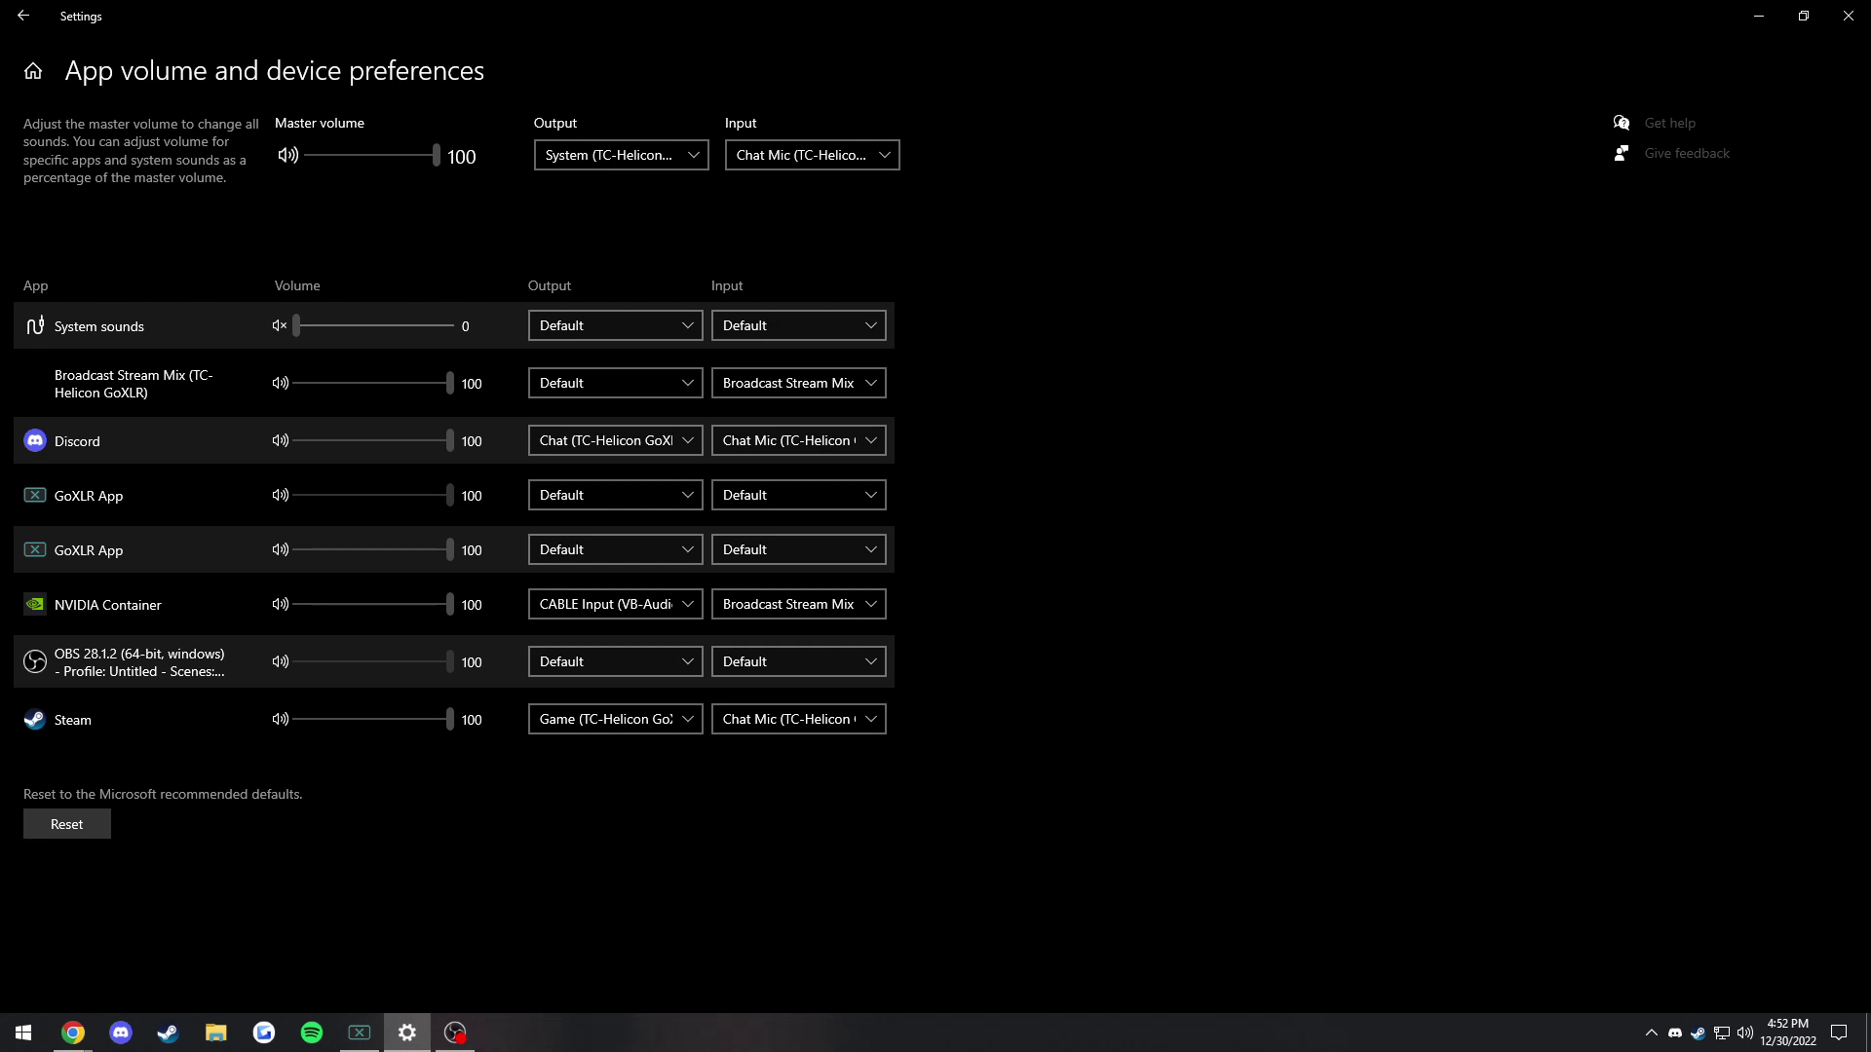
pyautogui.rightClick(1745, 1033)
pyautogui.click(1735, 916)
pyautogui.moveTo(1565, 703); pyautogui.dragTo(1243, 538)
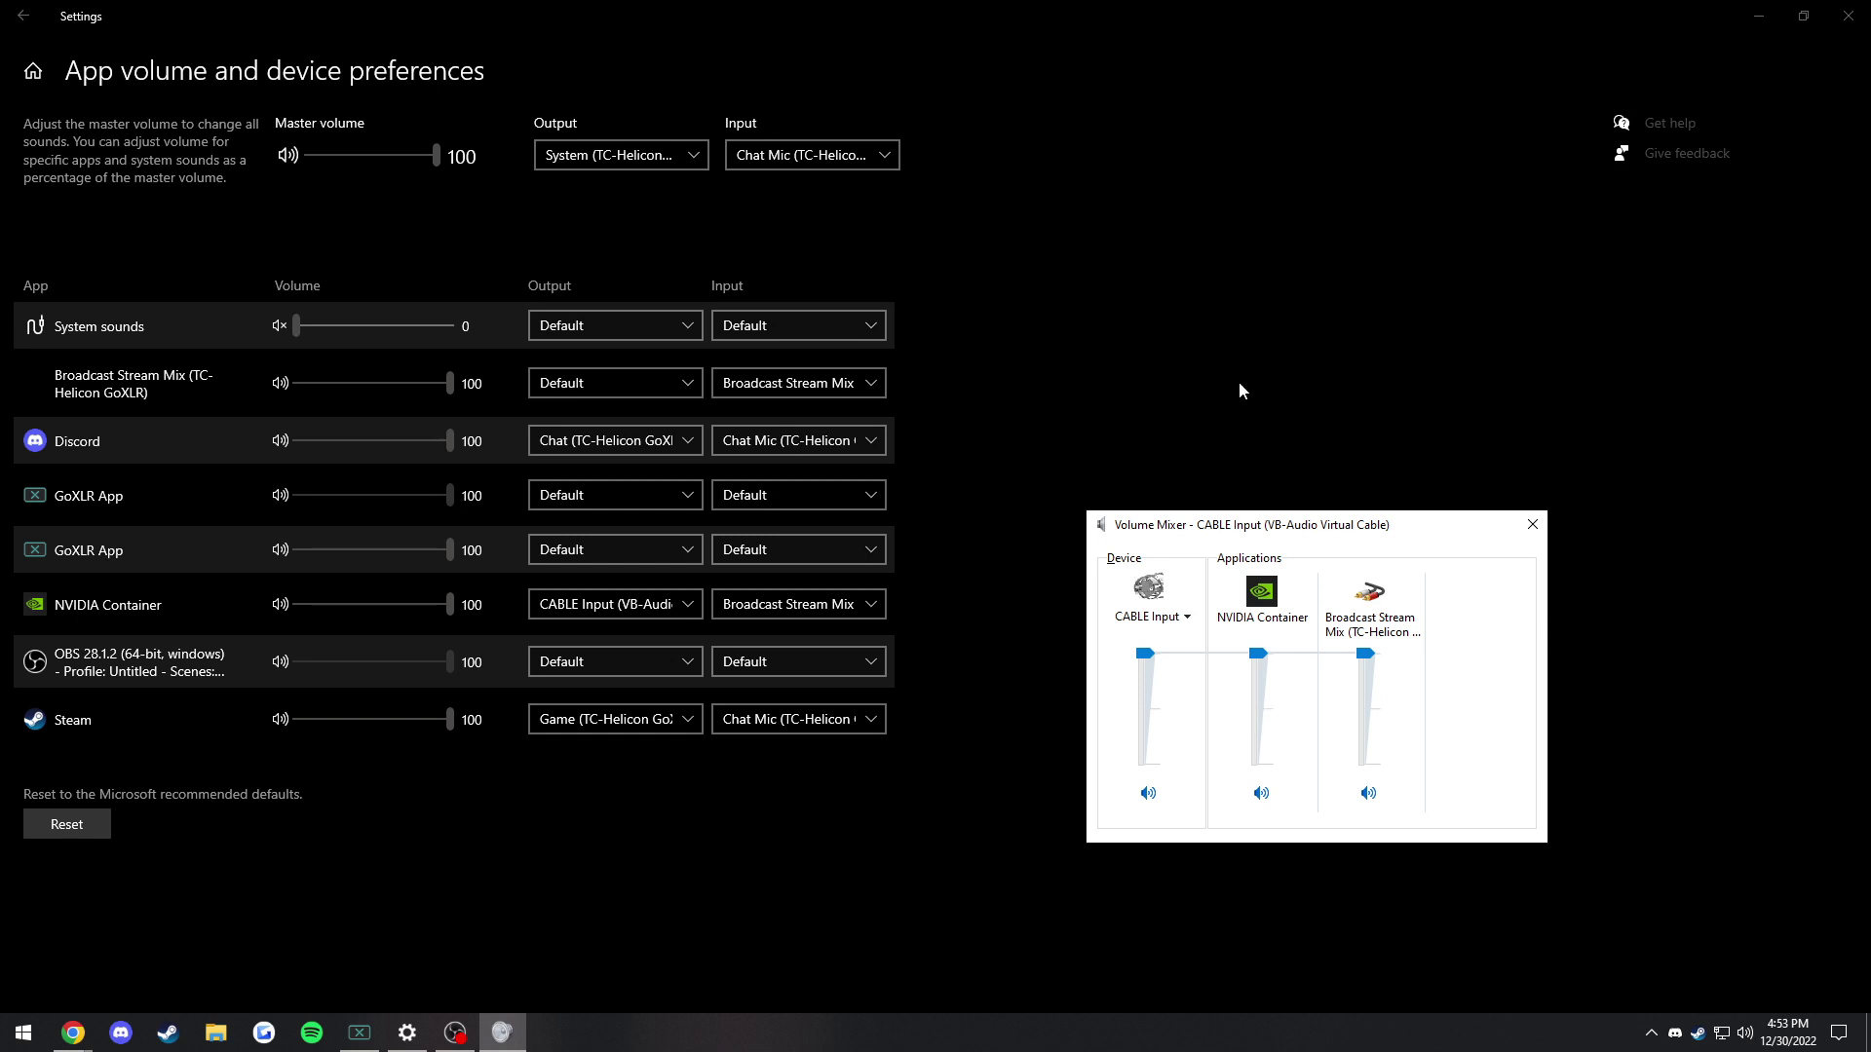
pyautogui.click(1173, 414)
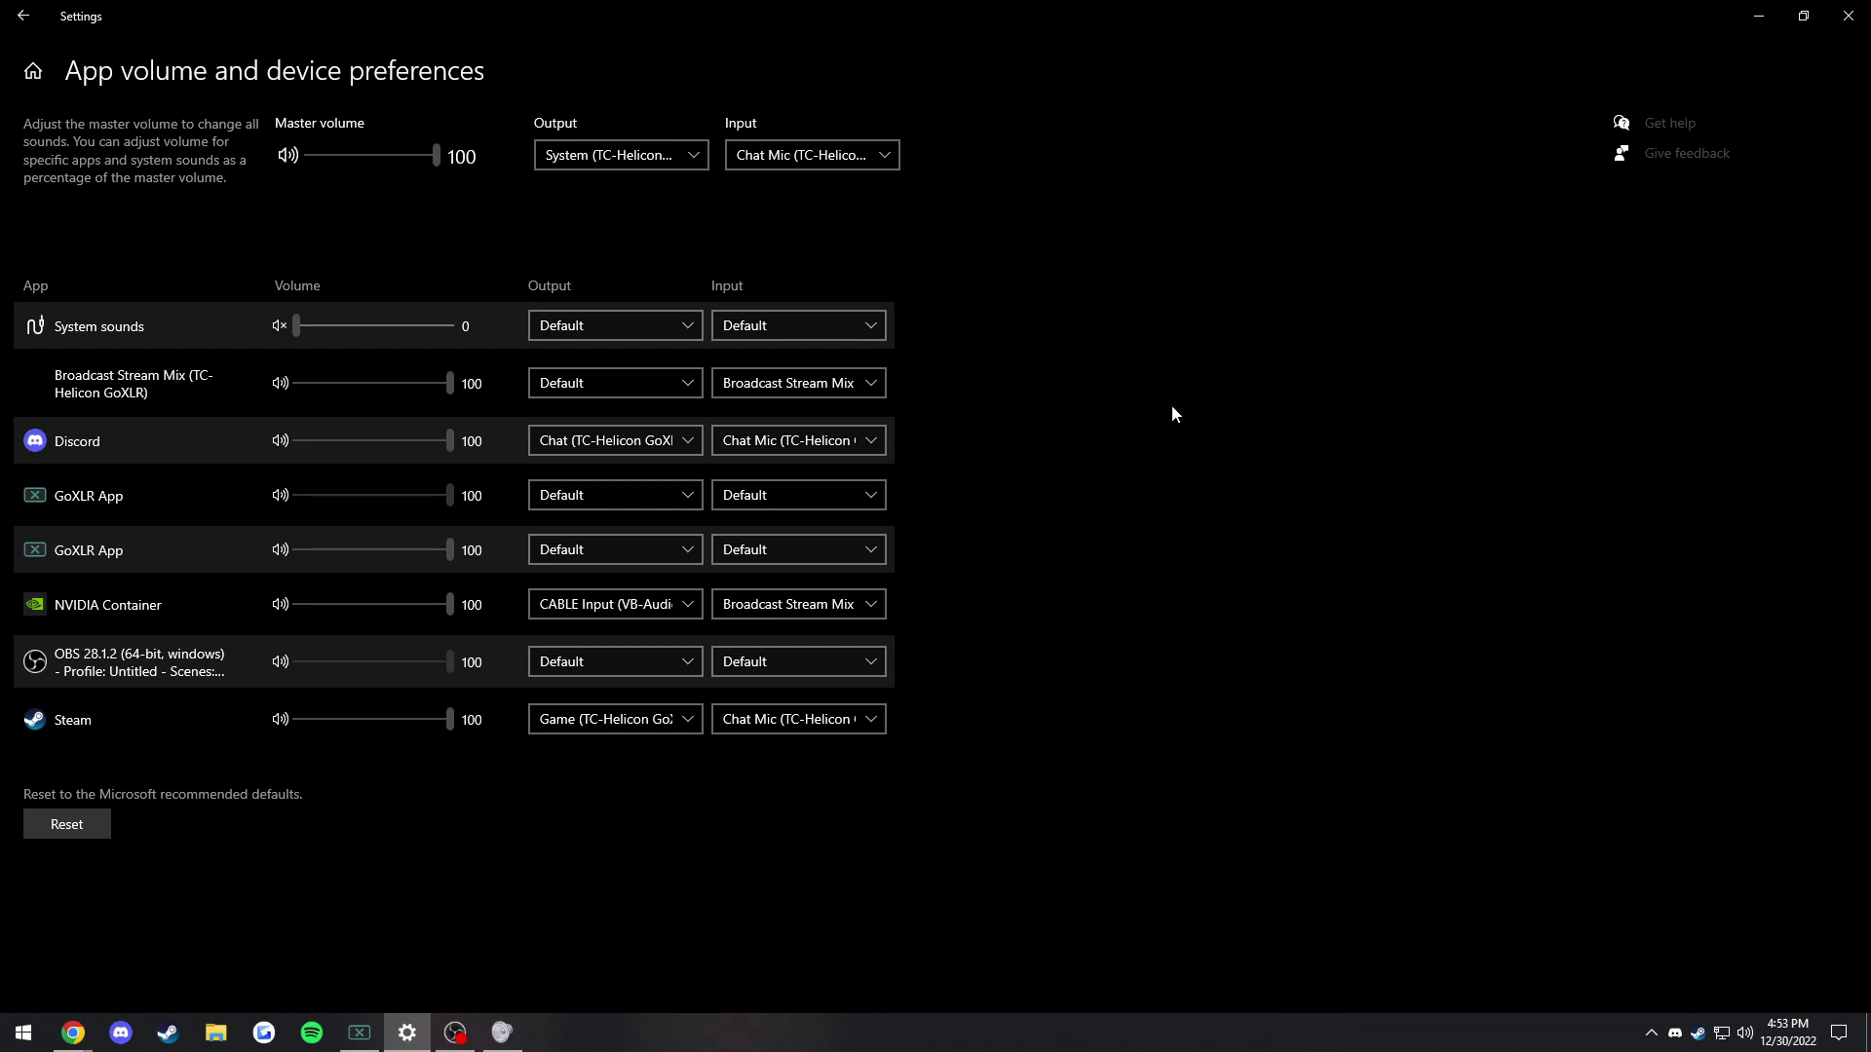
pyautogui.hotkey('alt', 'z')
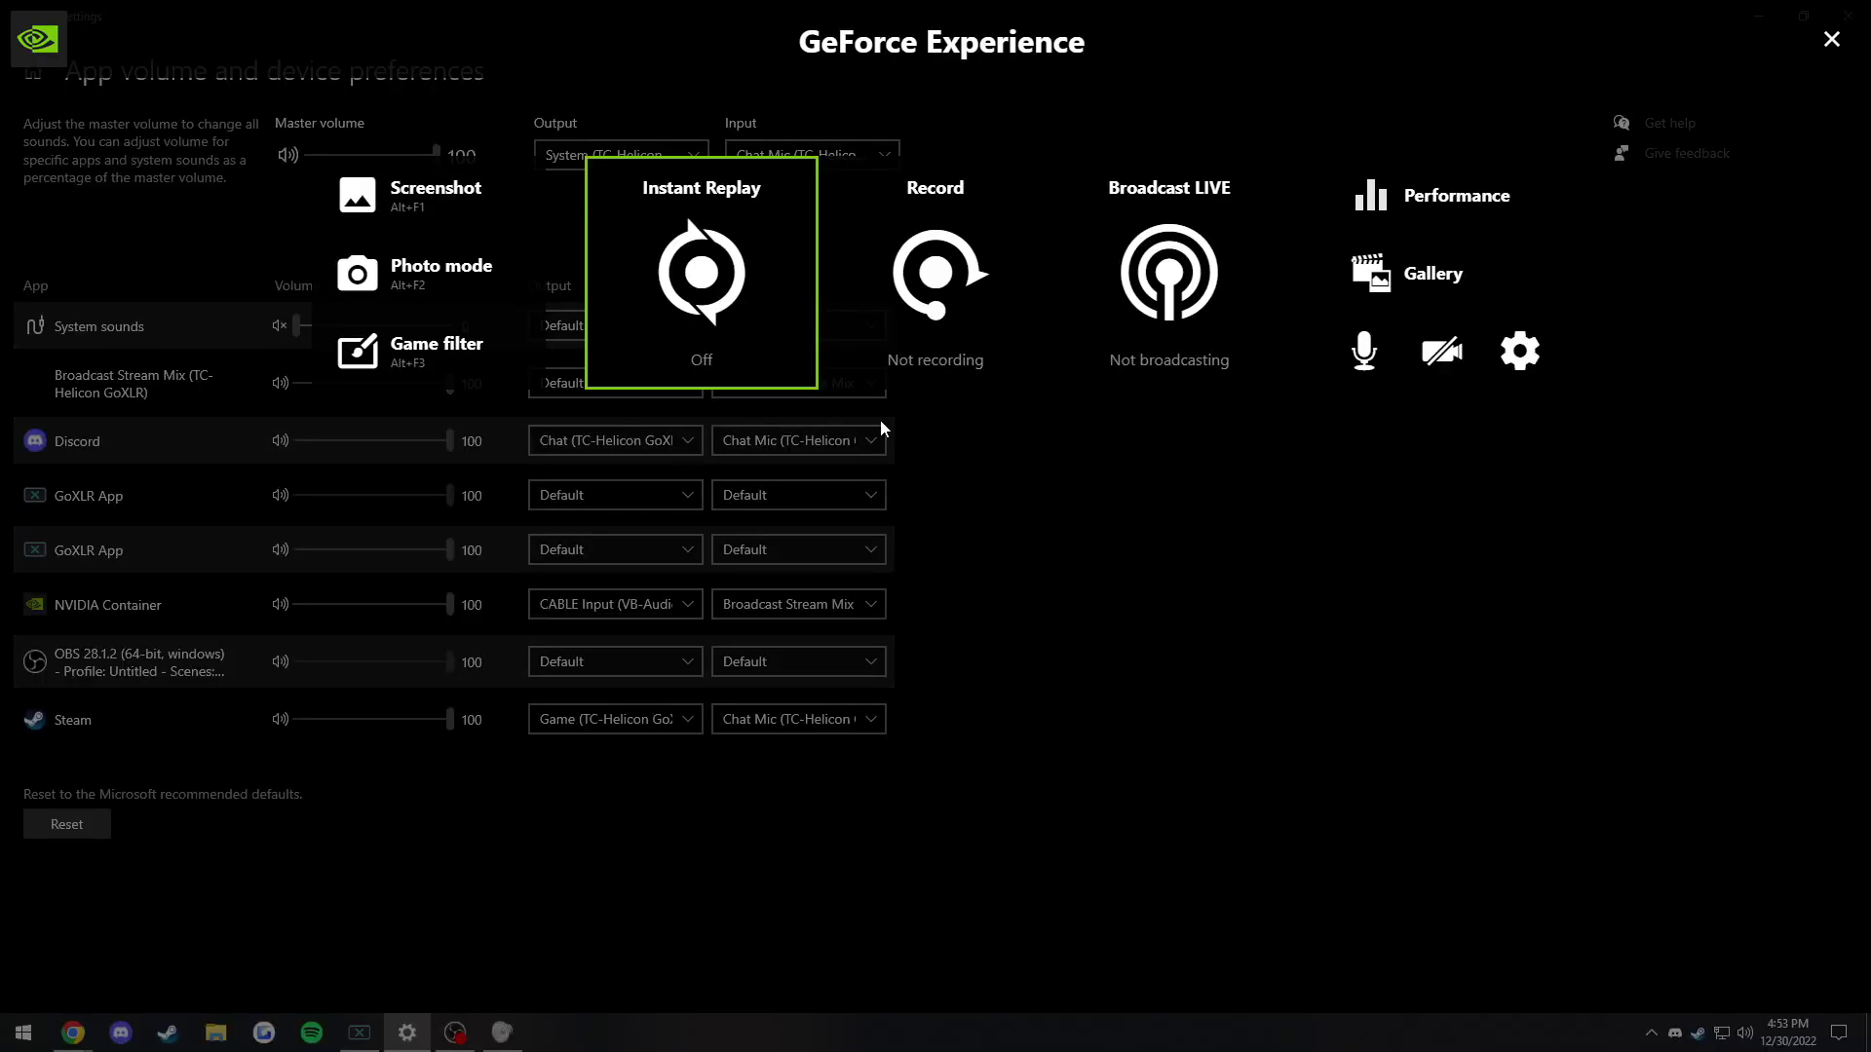
# In the GeForce overlay's Audio settings, keep Chat Mic as the microphone source.
pyautogui.click(752, 377)
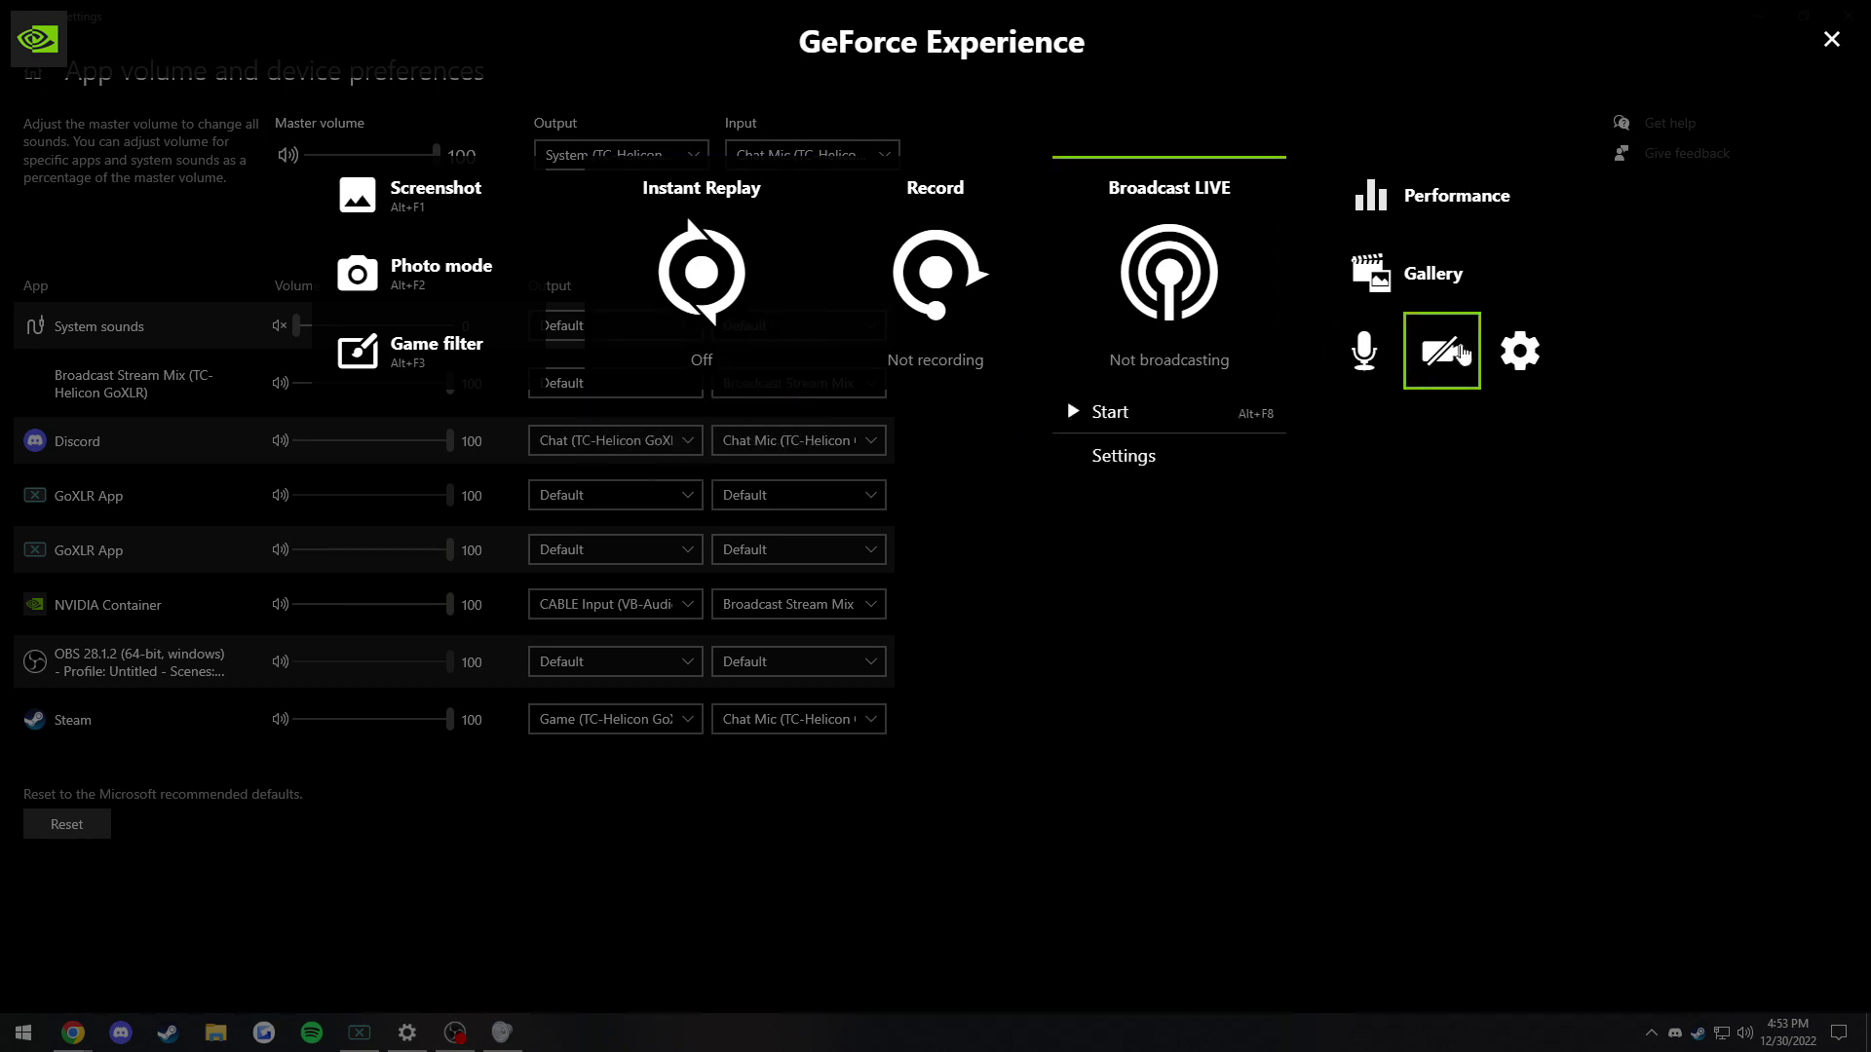
pyautogui.click(1519, 360)
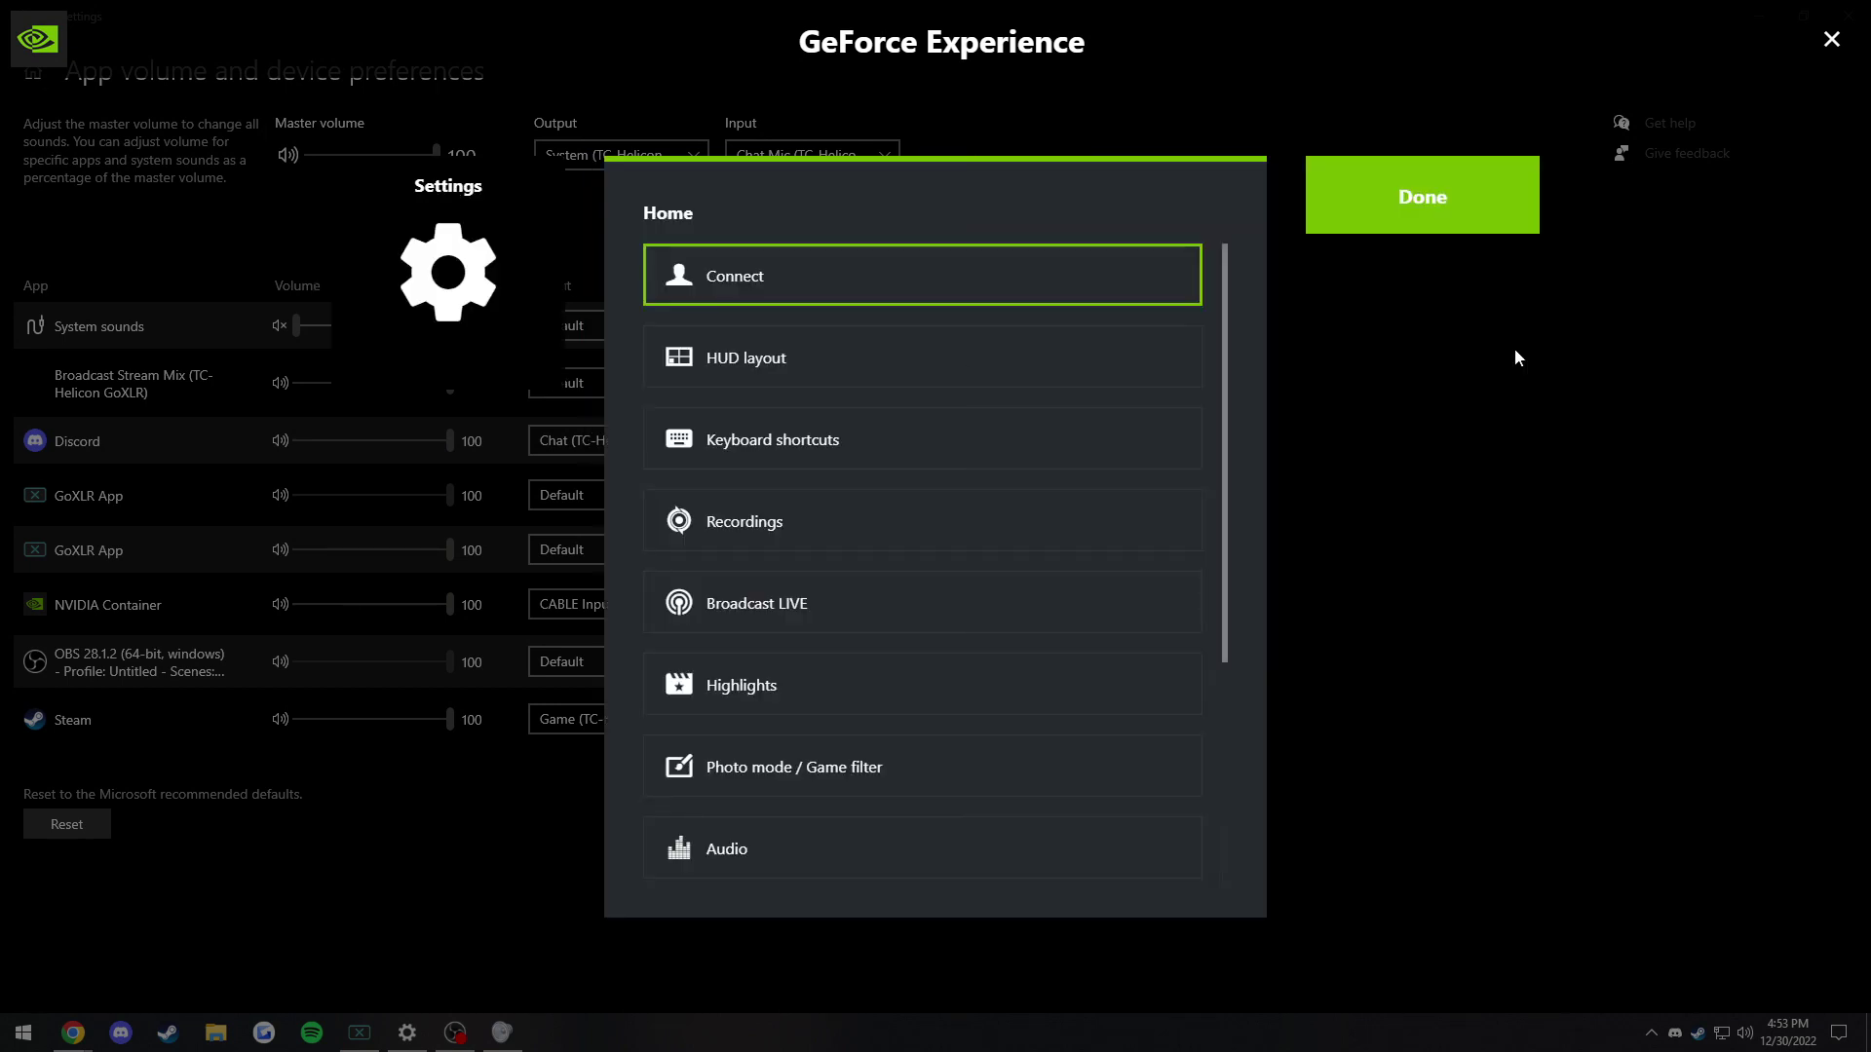
pyautogui.click(835, 849)
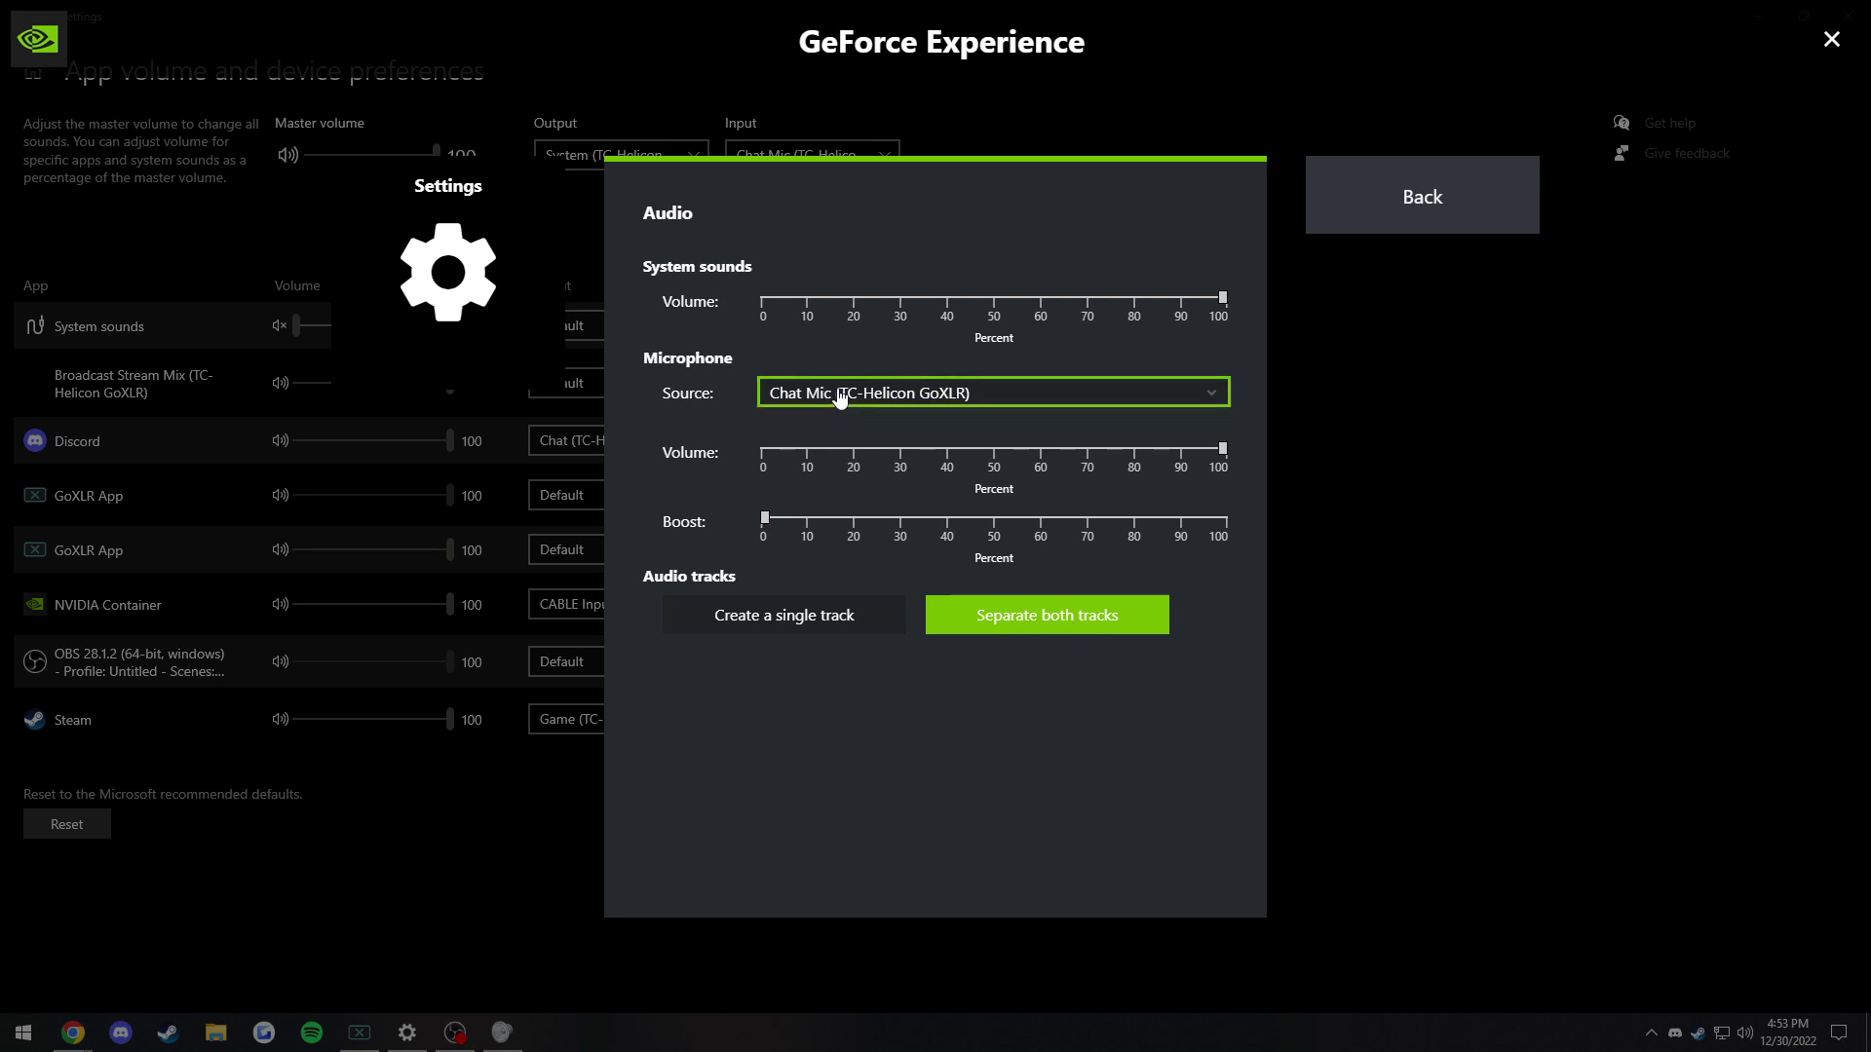
pyautogui.click(840, 394)
pyautogui.click(828, 389)
# Back out of the overlay settings and close the GeForce Experience overlay.
pyautogui.click(1457, 230)
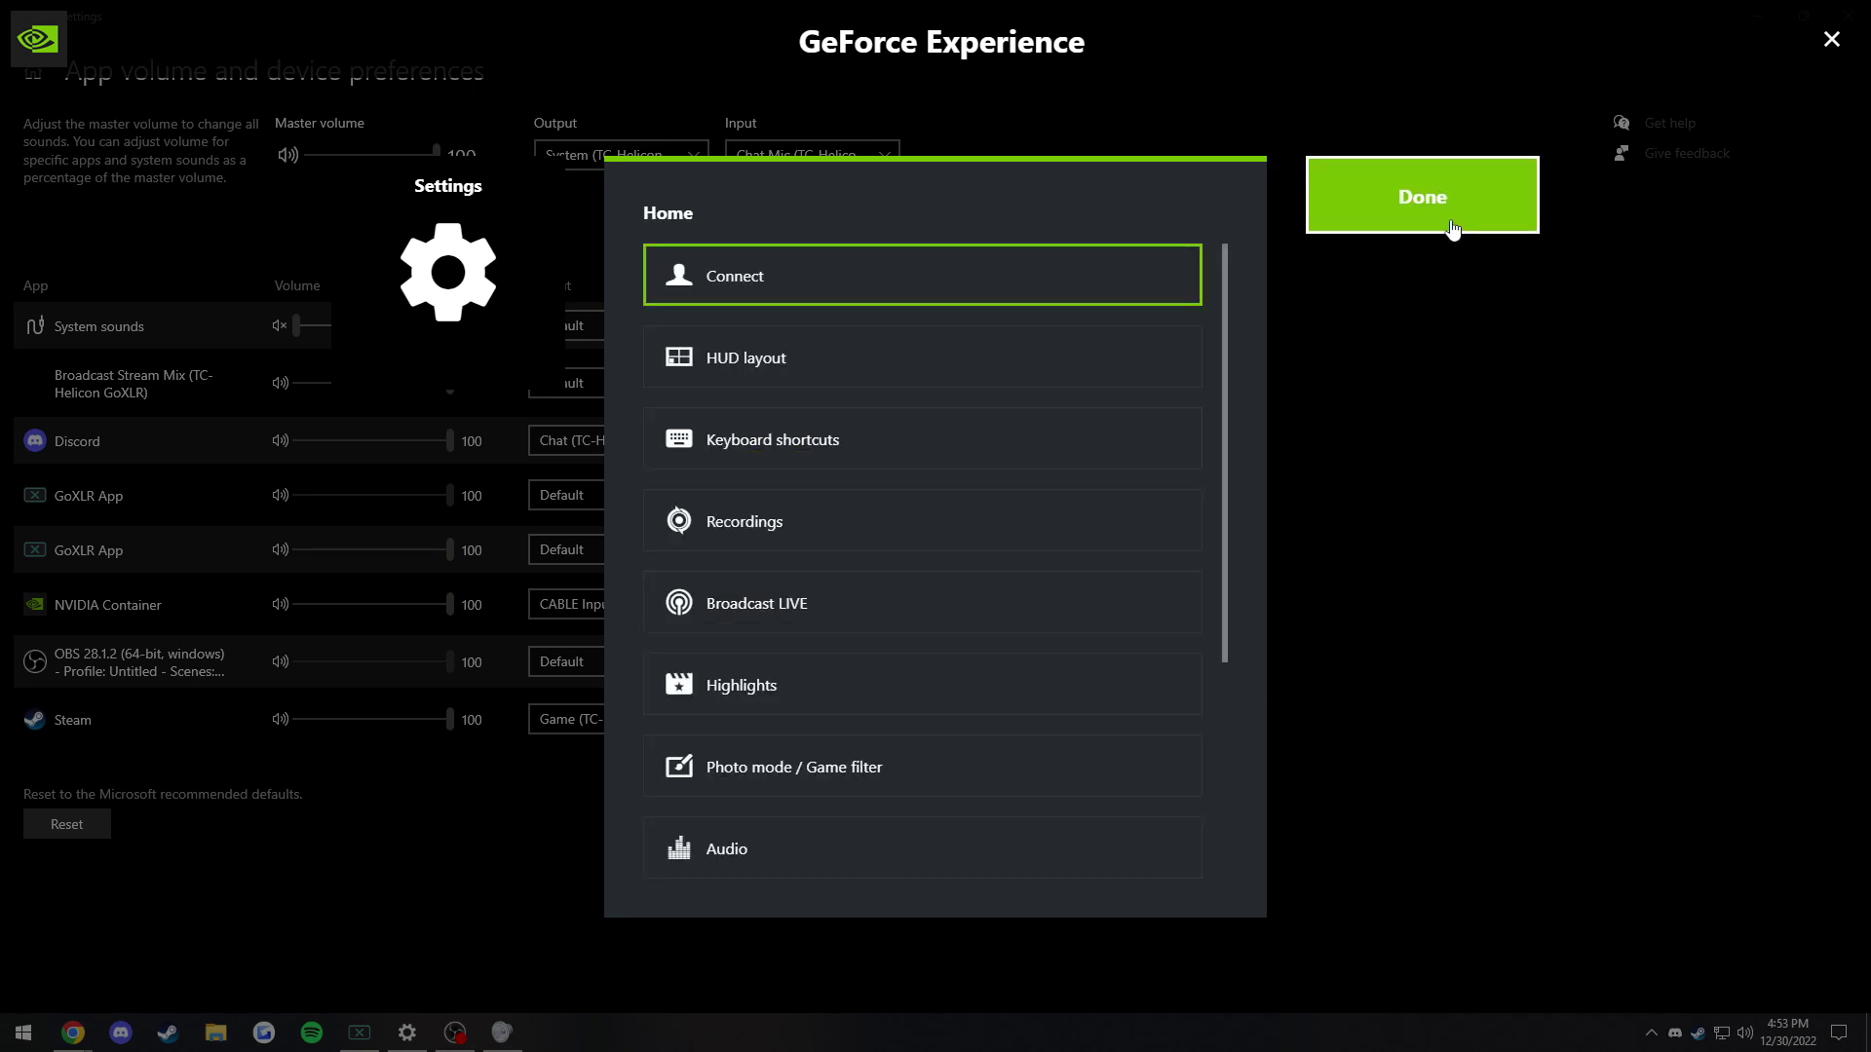
pyautogui.click(1452, 228)
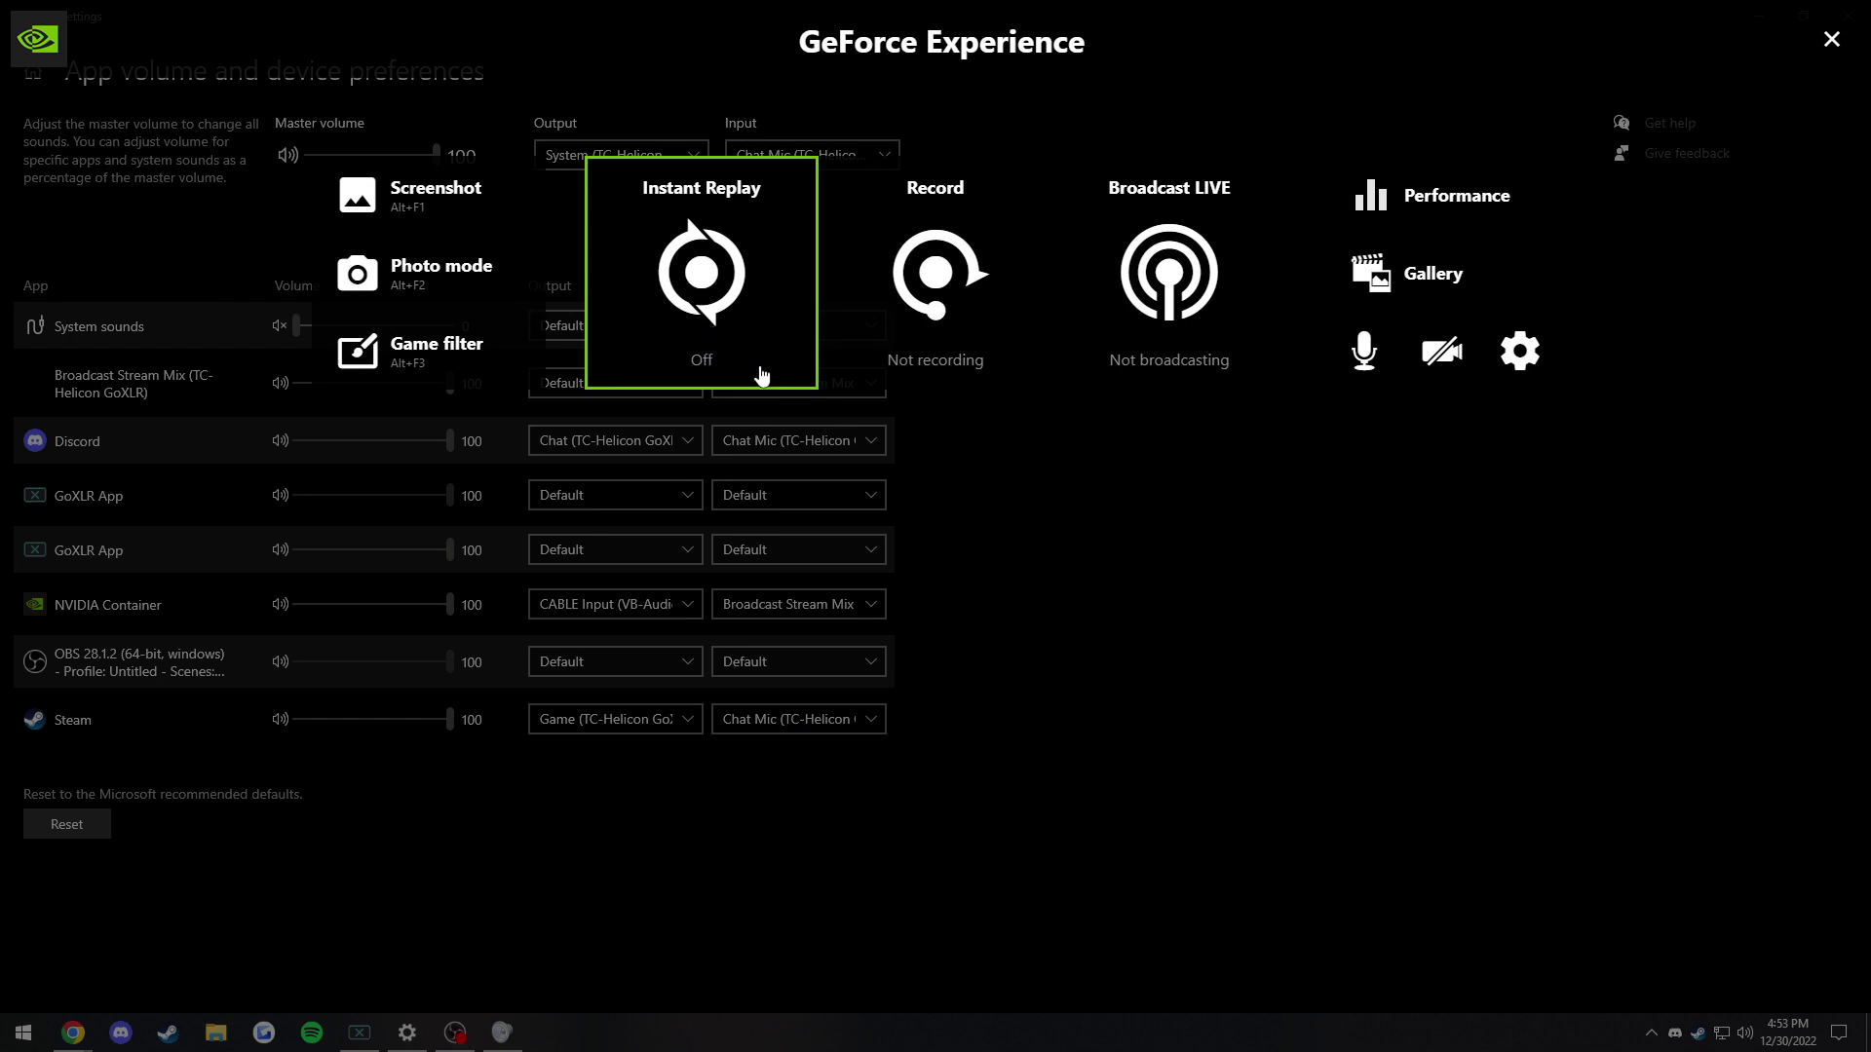
pyautogui.click(1832, 39)
pyautogui.rightClick(1744, 1032)
# Open the classic Sound control panel from the taskbar sound menu and move it right.
pyautogui.click(1505, 929)
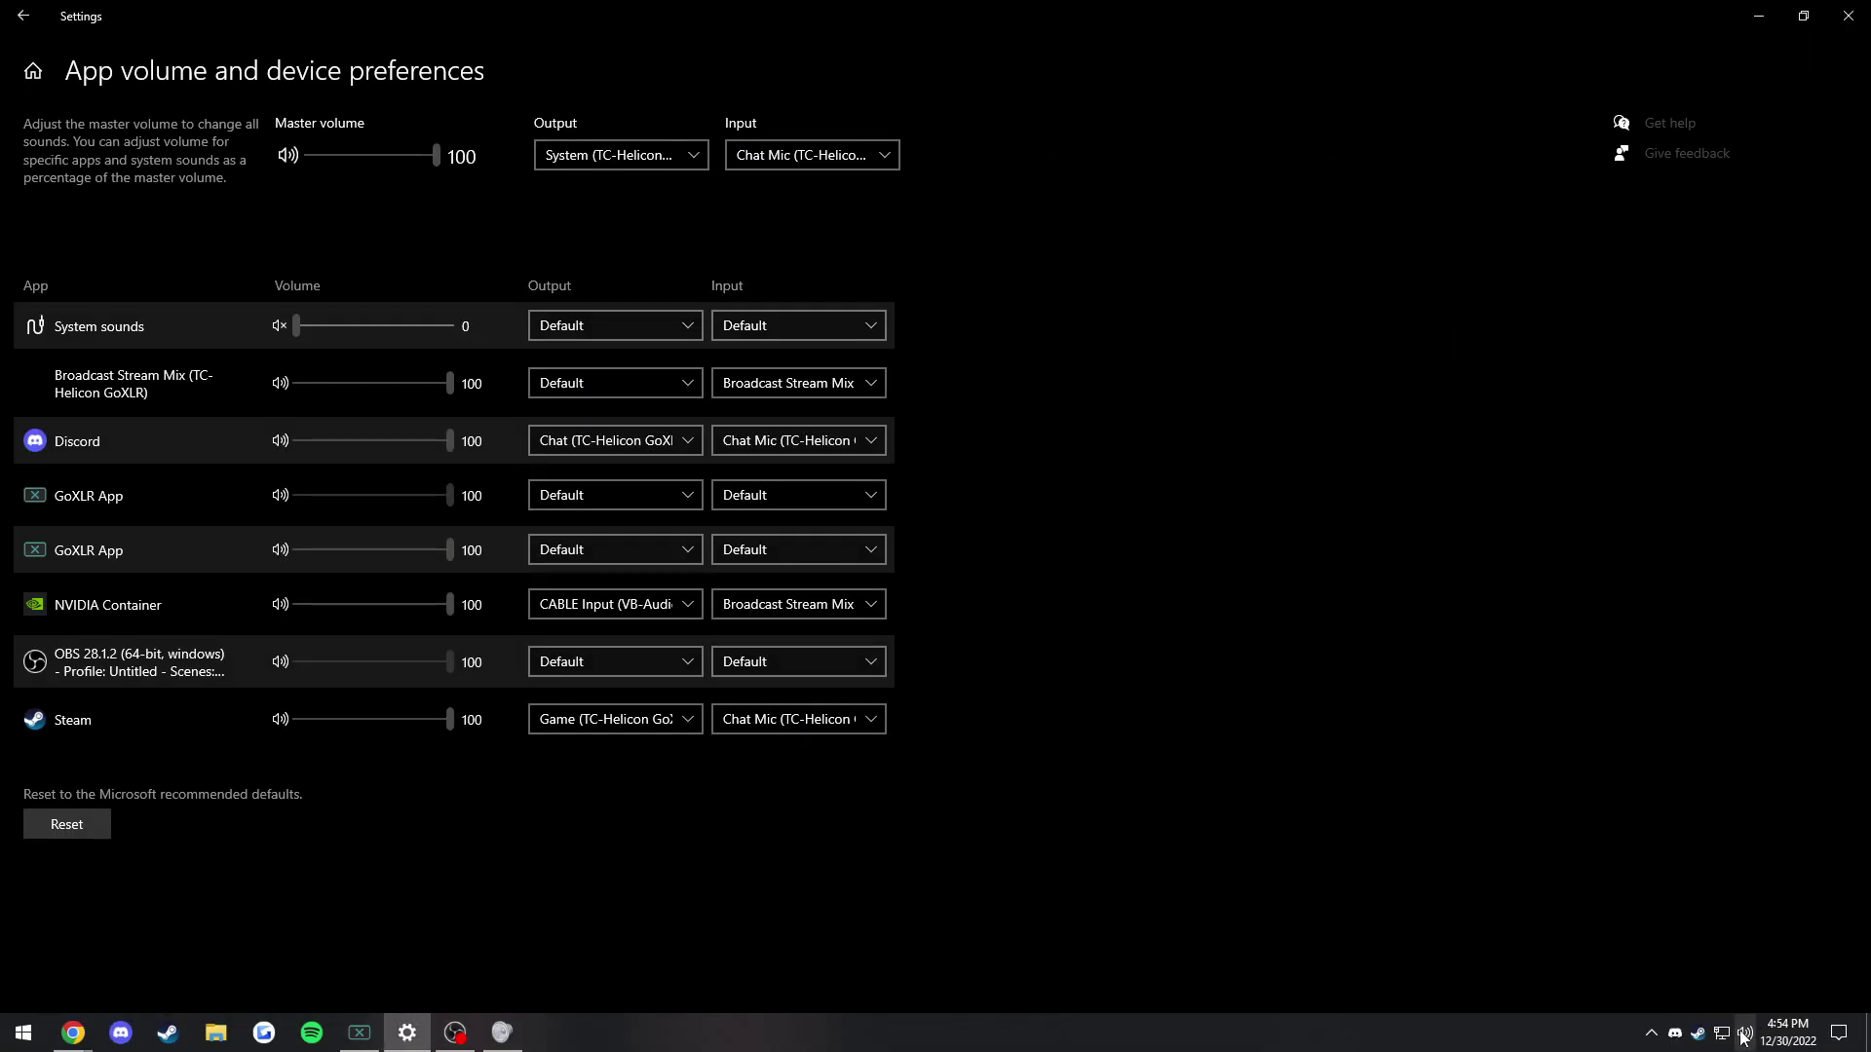
pyautogui.rightClick(1743, 1035)
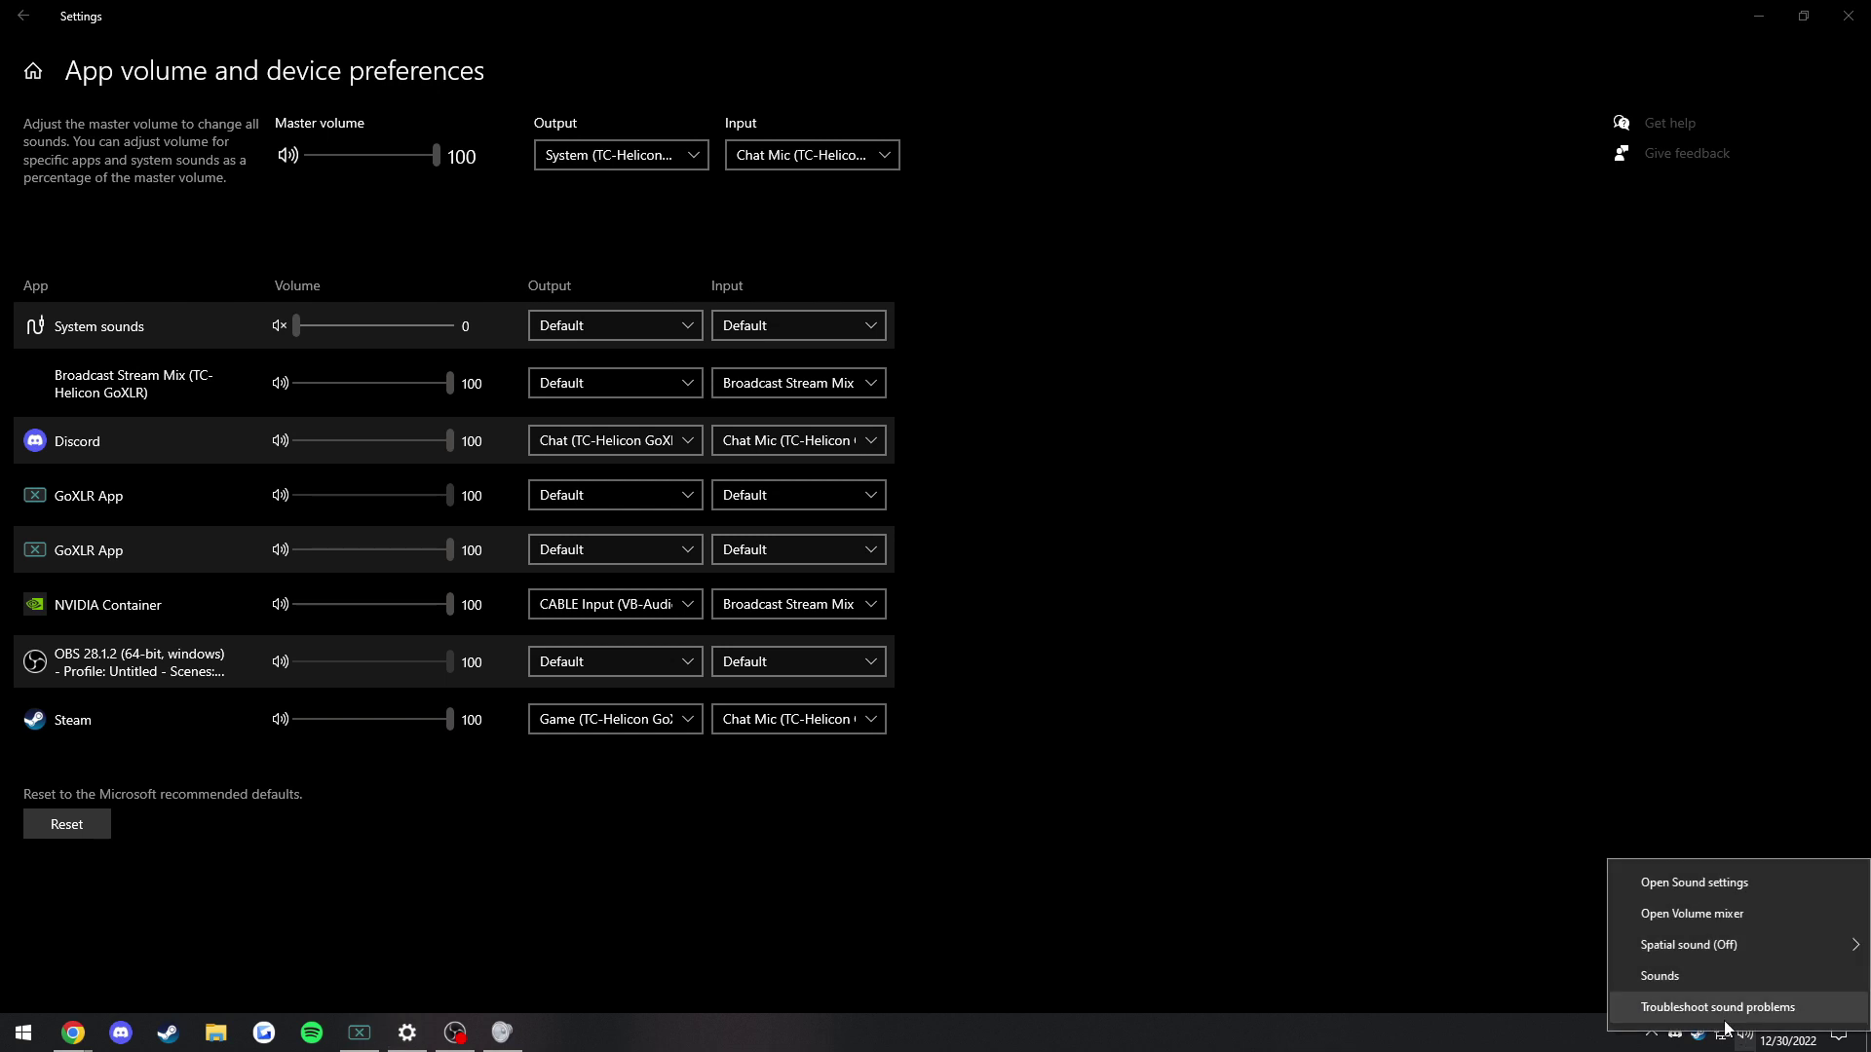
pyautogui.click(1688, 982)
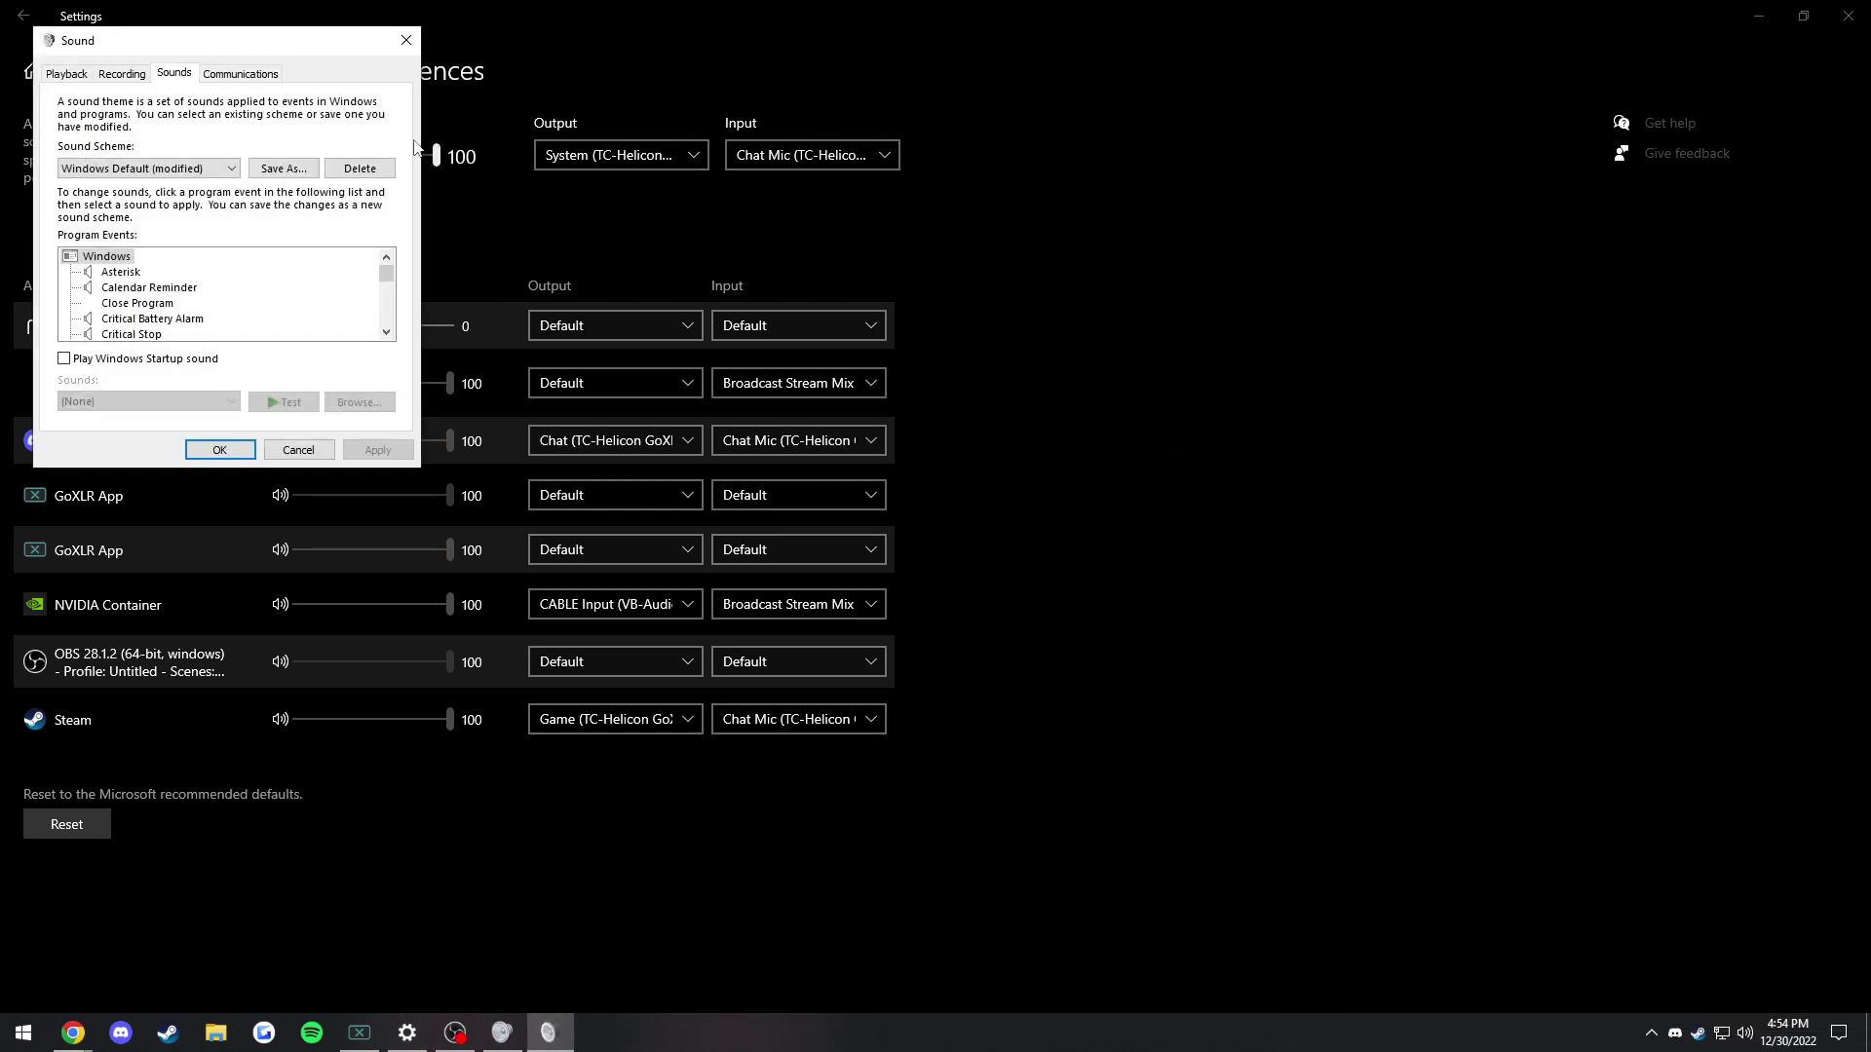
pyautogui.moveTo(238, 41); pyautogui.dragTo(1217, 324)
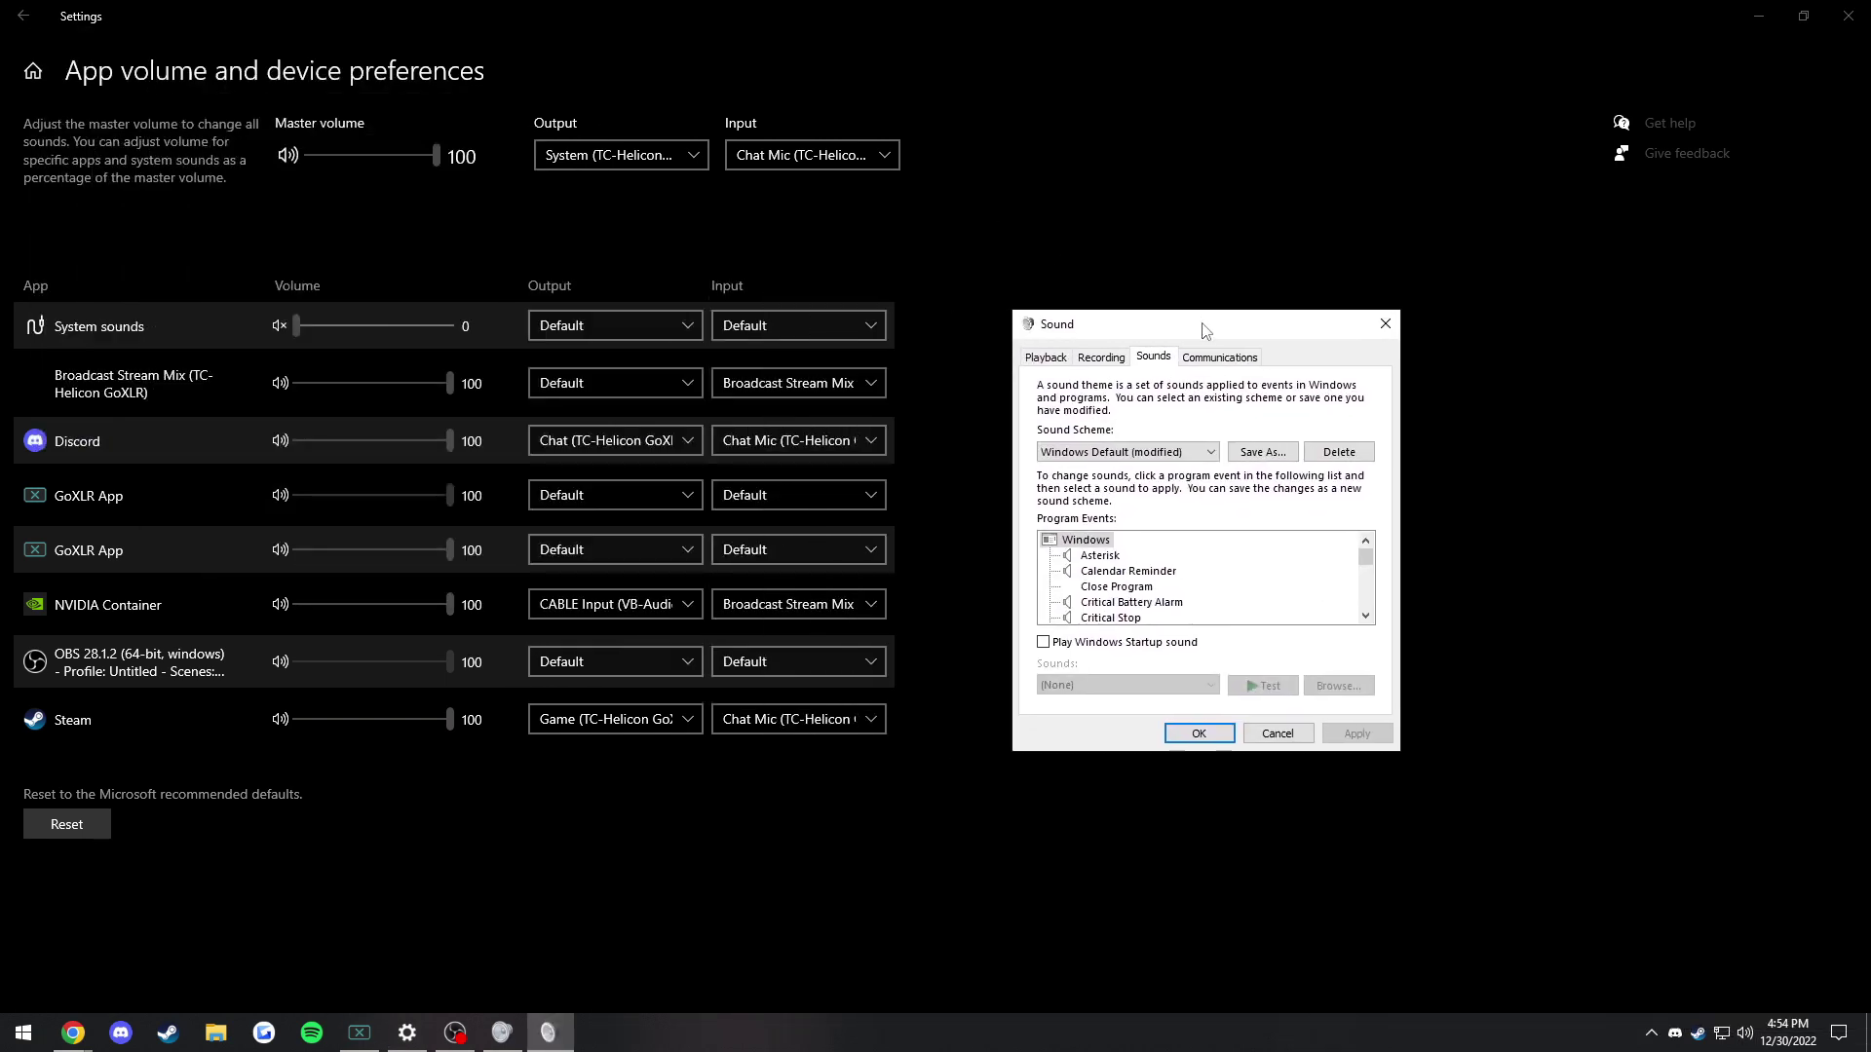
# Review the playback devices, selecting CABLE Input and then the System device.
pyautogui.click(1042, 359)
pyautogui.scroll(-1, 1169, 531)
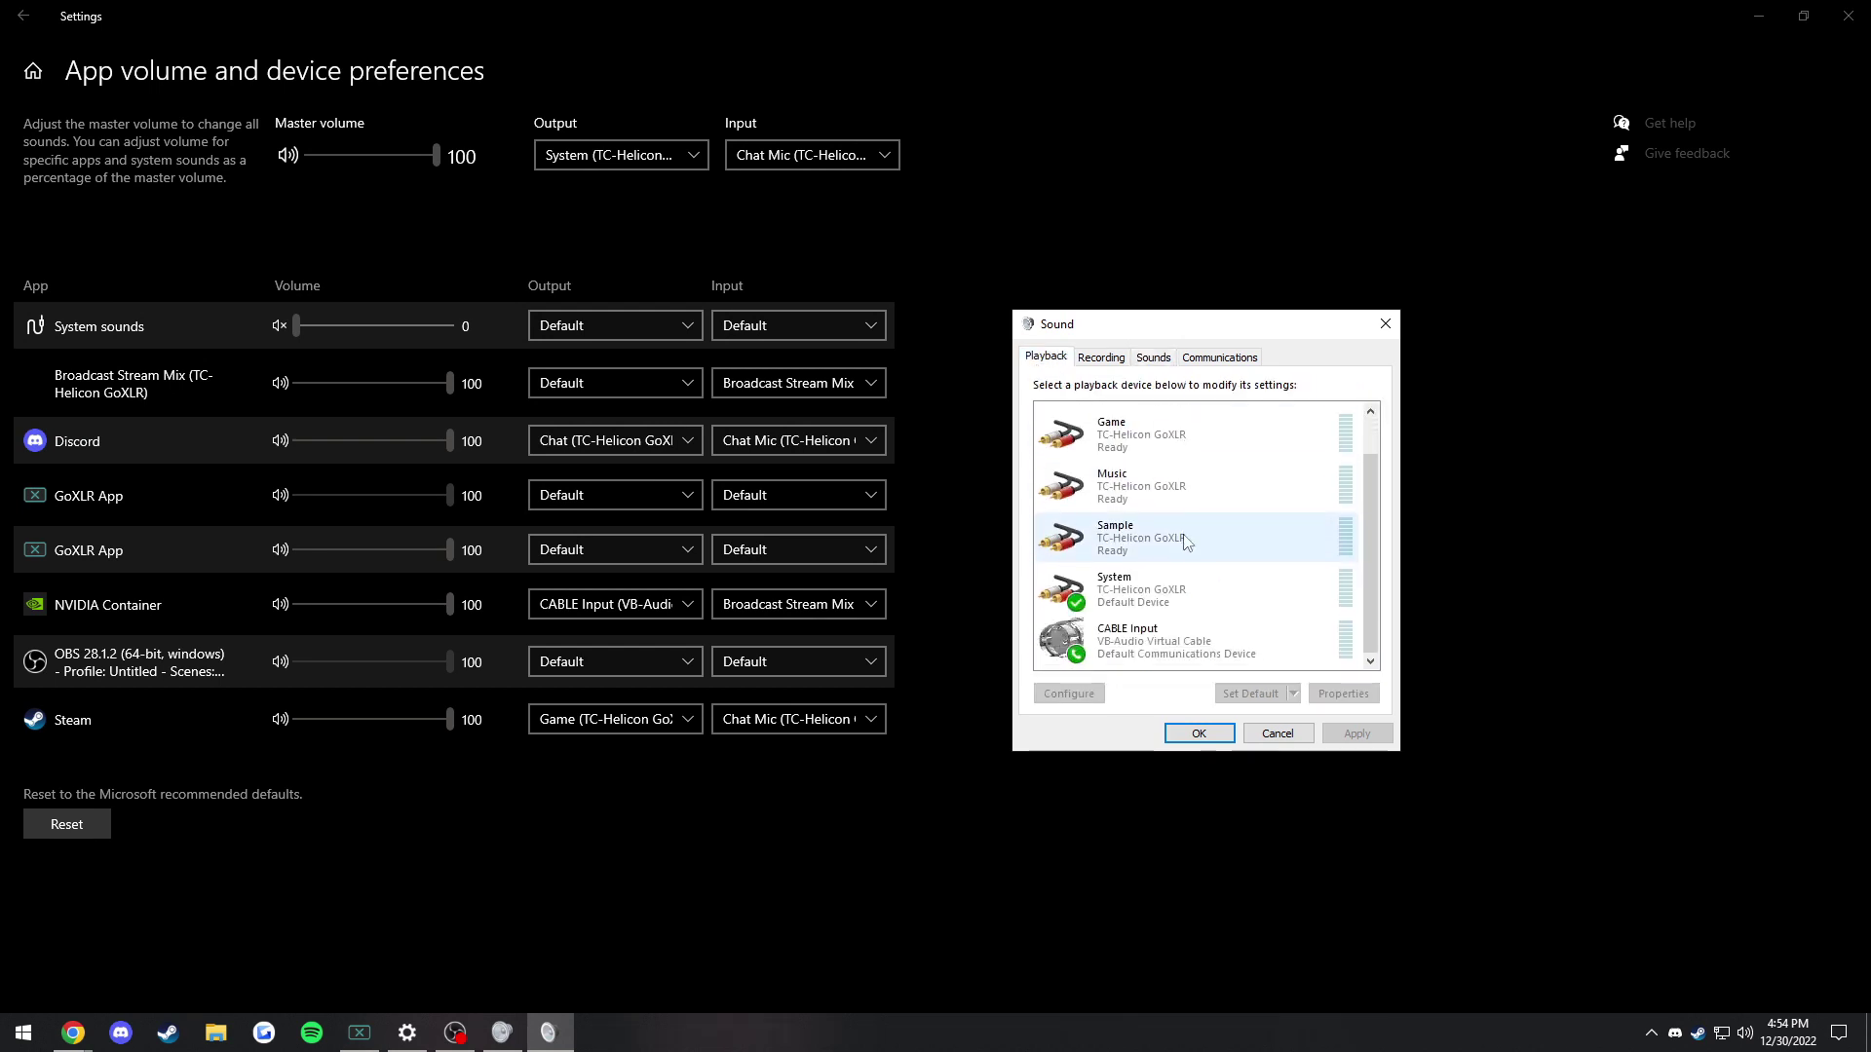
pyautogui.click(1177, 648)
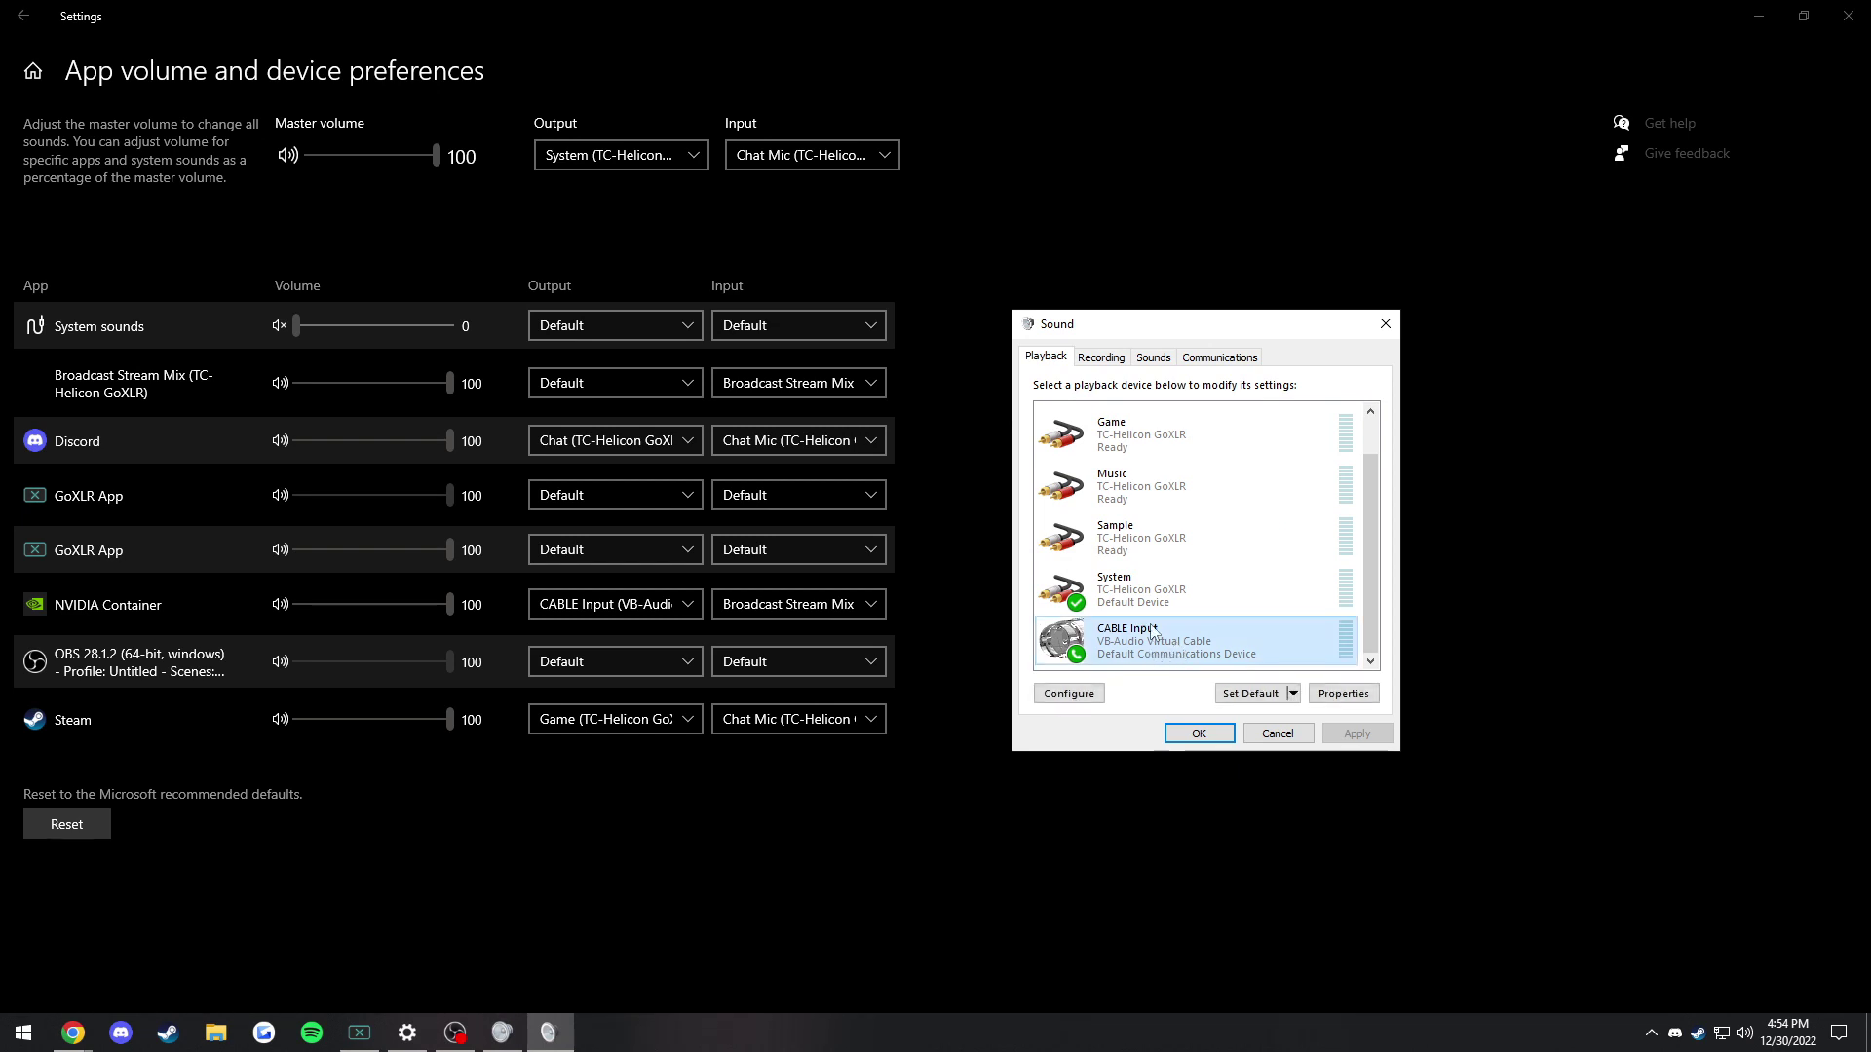
pyautogui.click(1153, 609)
pyautogui.scroll(2, 1130, 604)
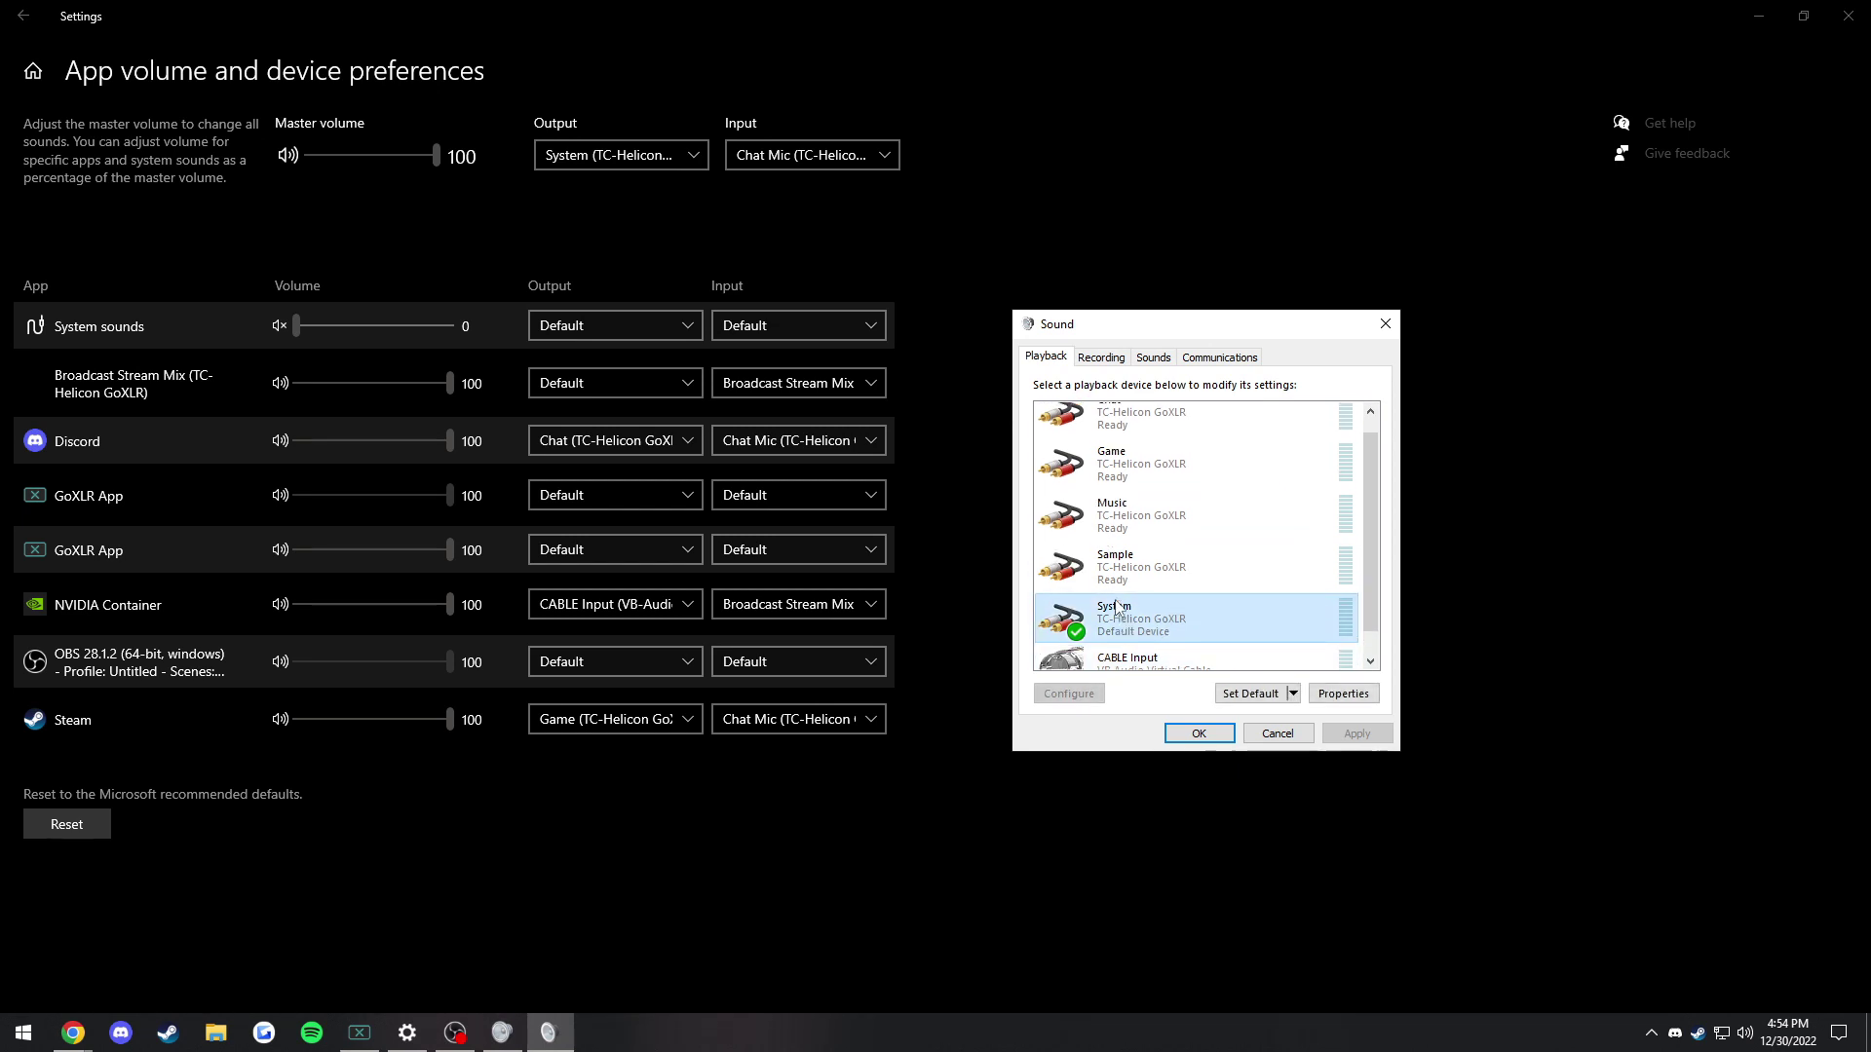
pyautogui.scroll(-2, 1121, 609)
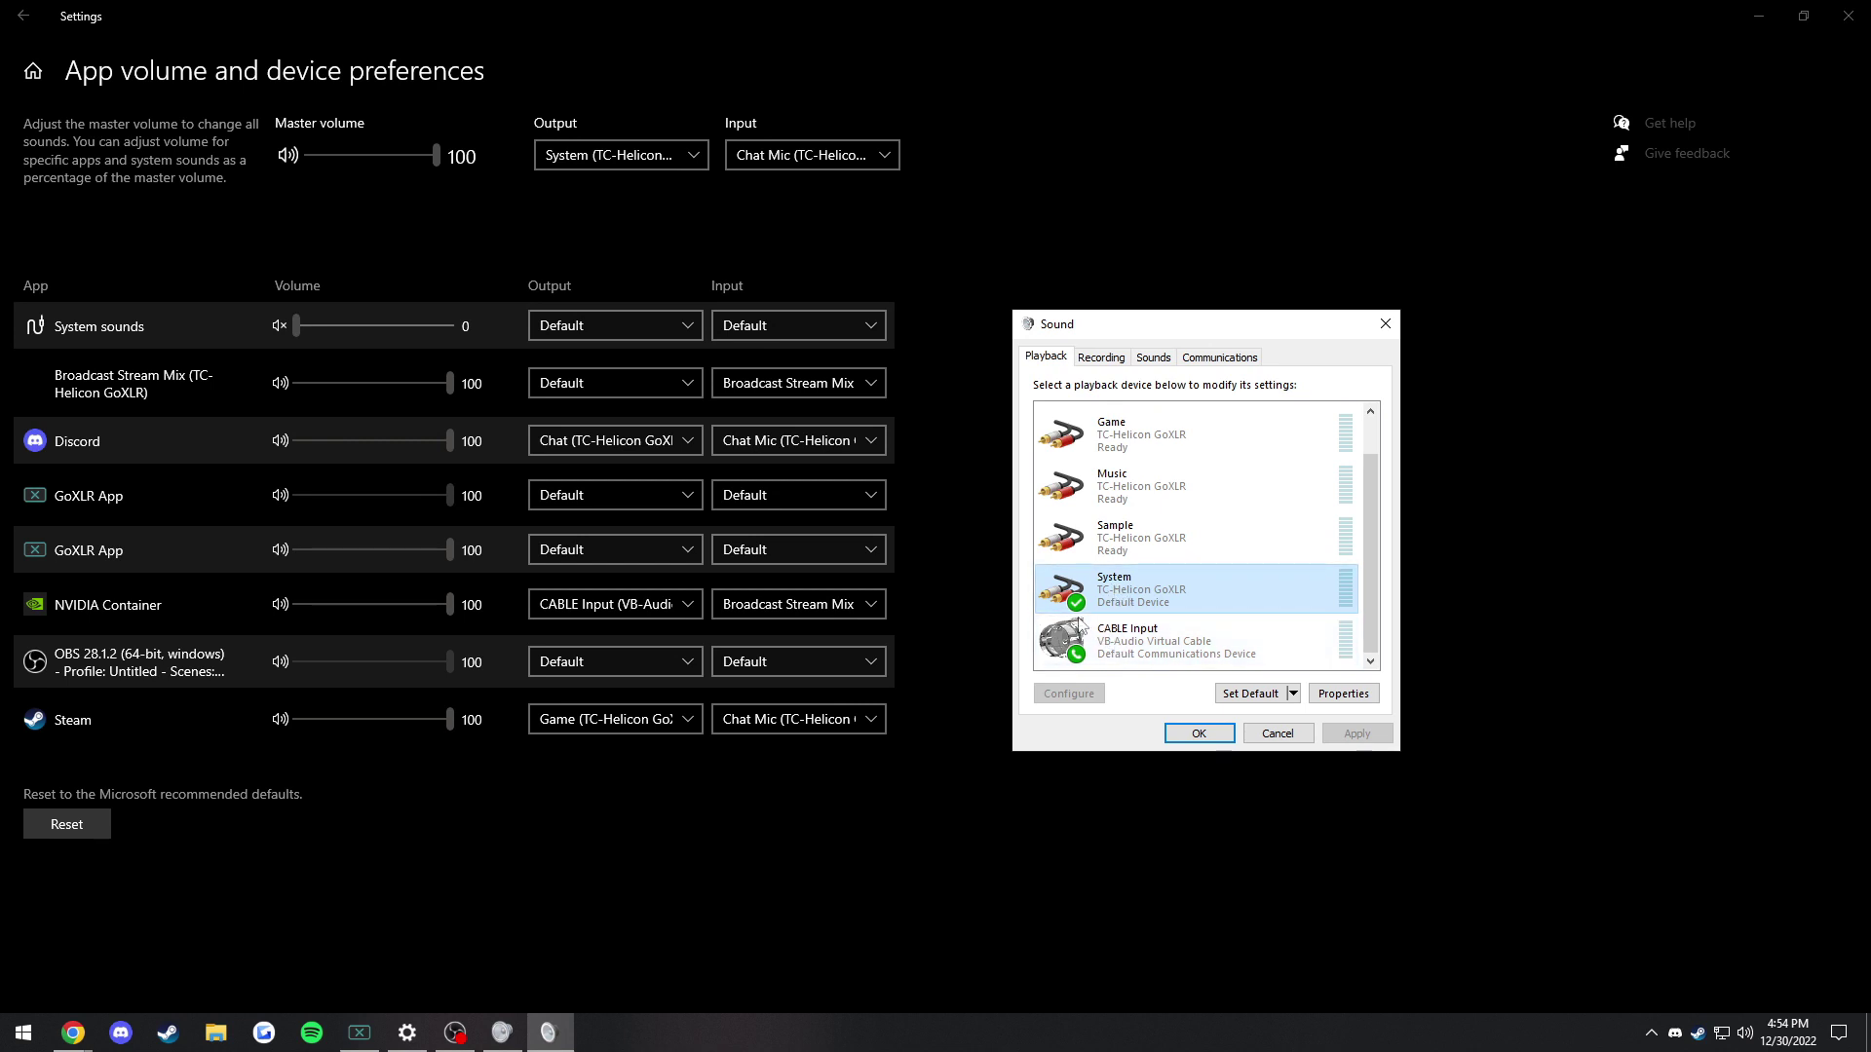
# On the Recording tab, check CABLE Output's properties, then select Broadcast Stream Mix.
pyautogui.click(1102, 359)
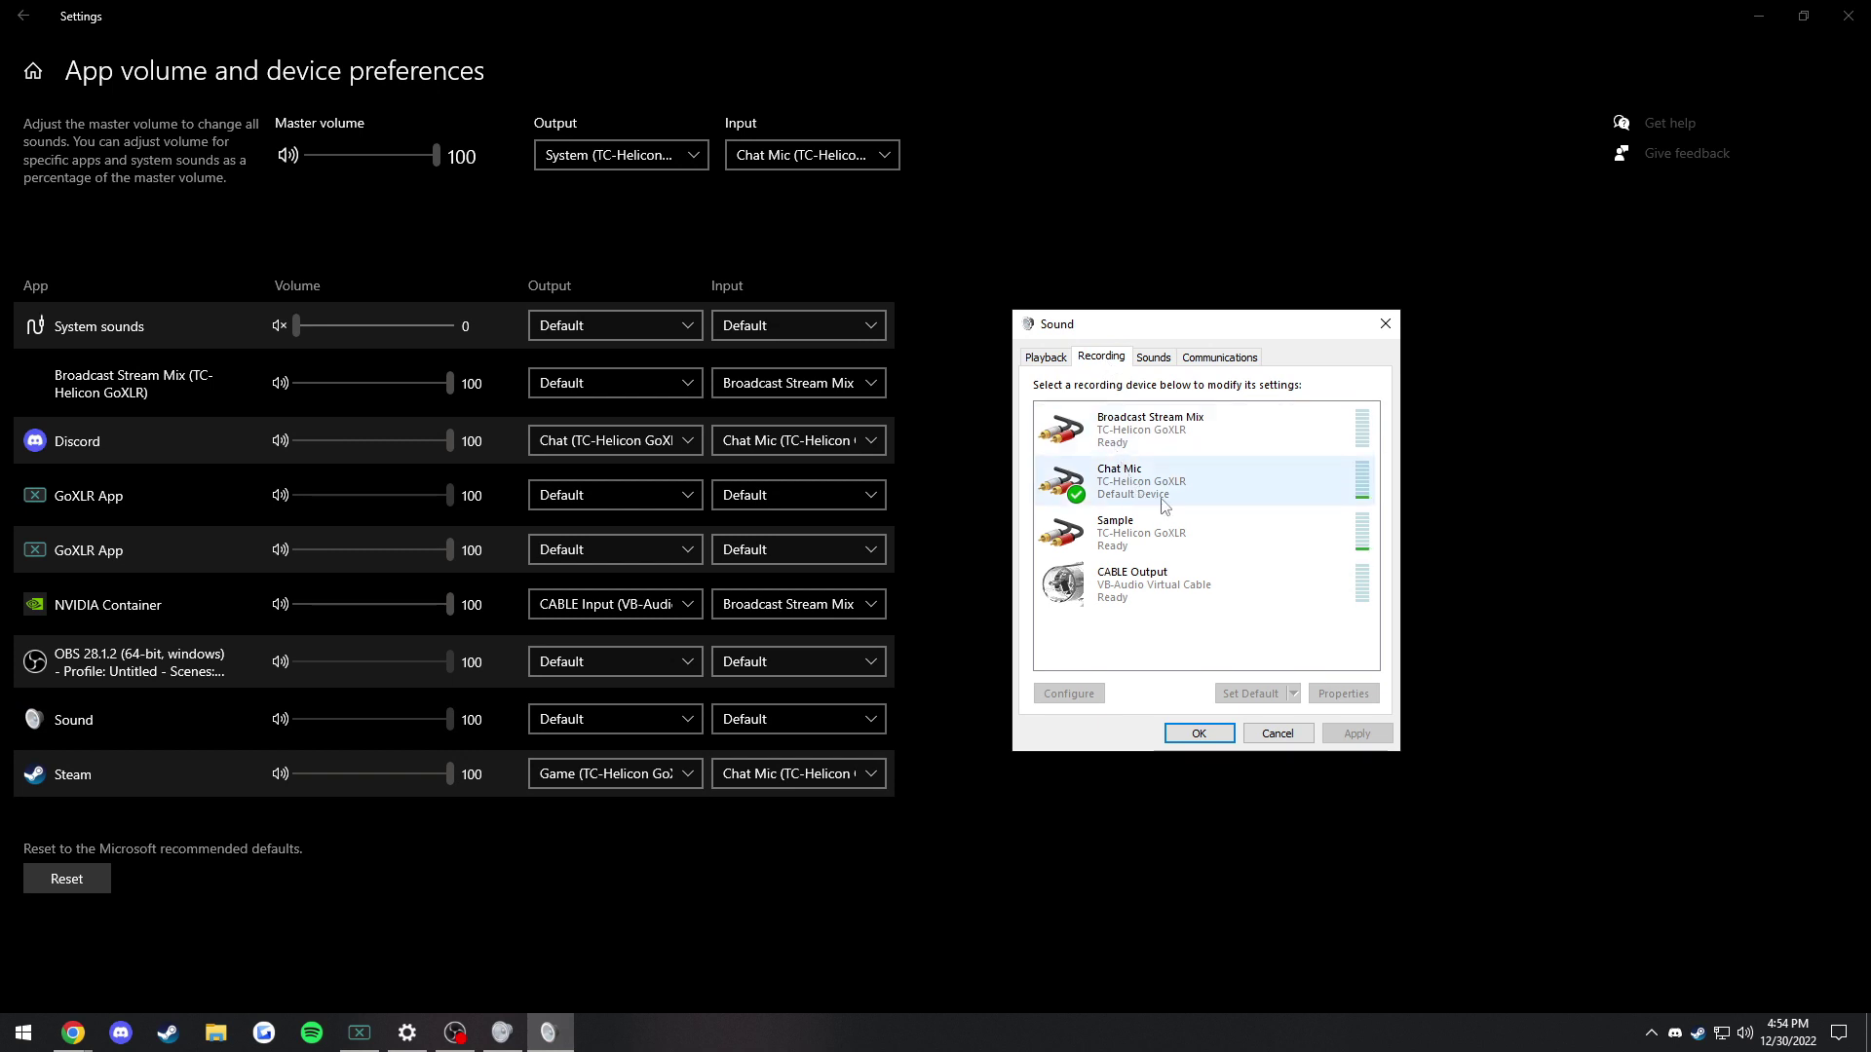
pyautogui.click(1181, 605)
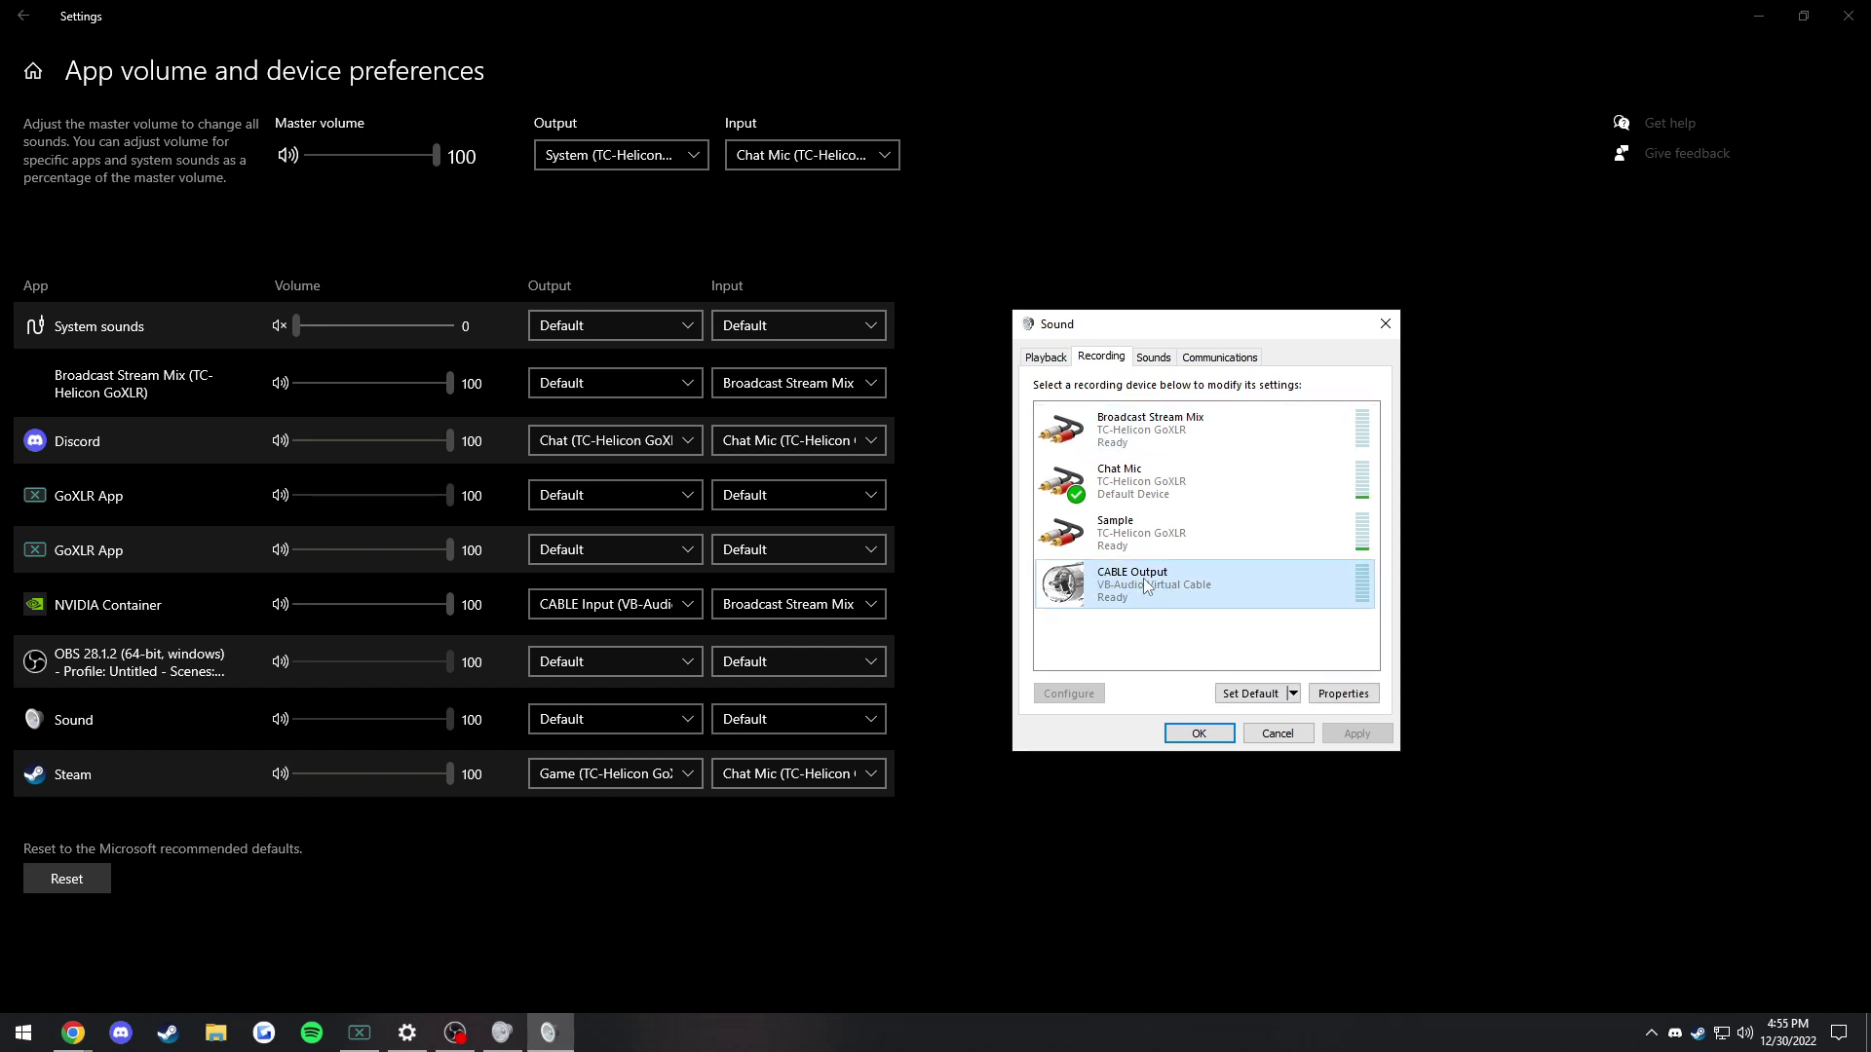
pyautogui.rightClick(1176, 601)
pyautogui.click(1257, 733)
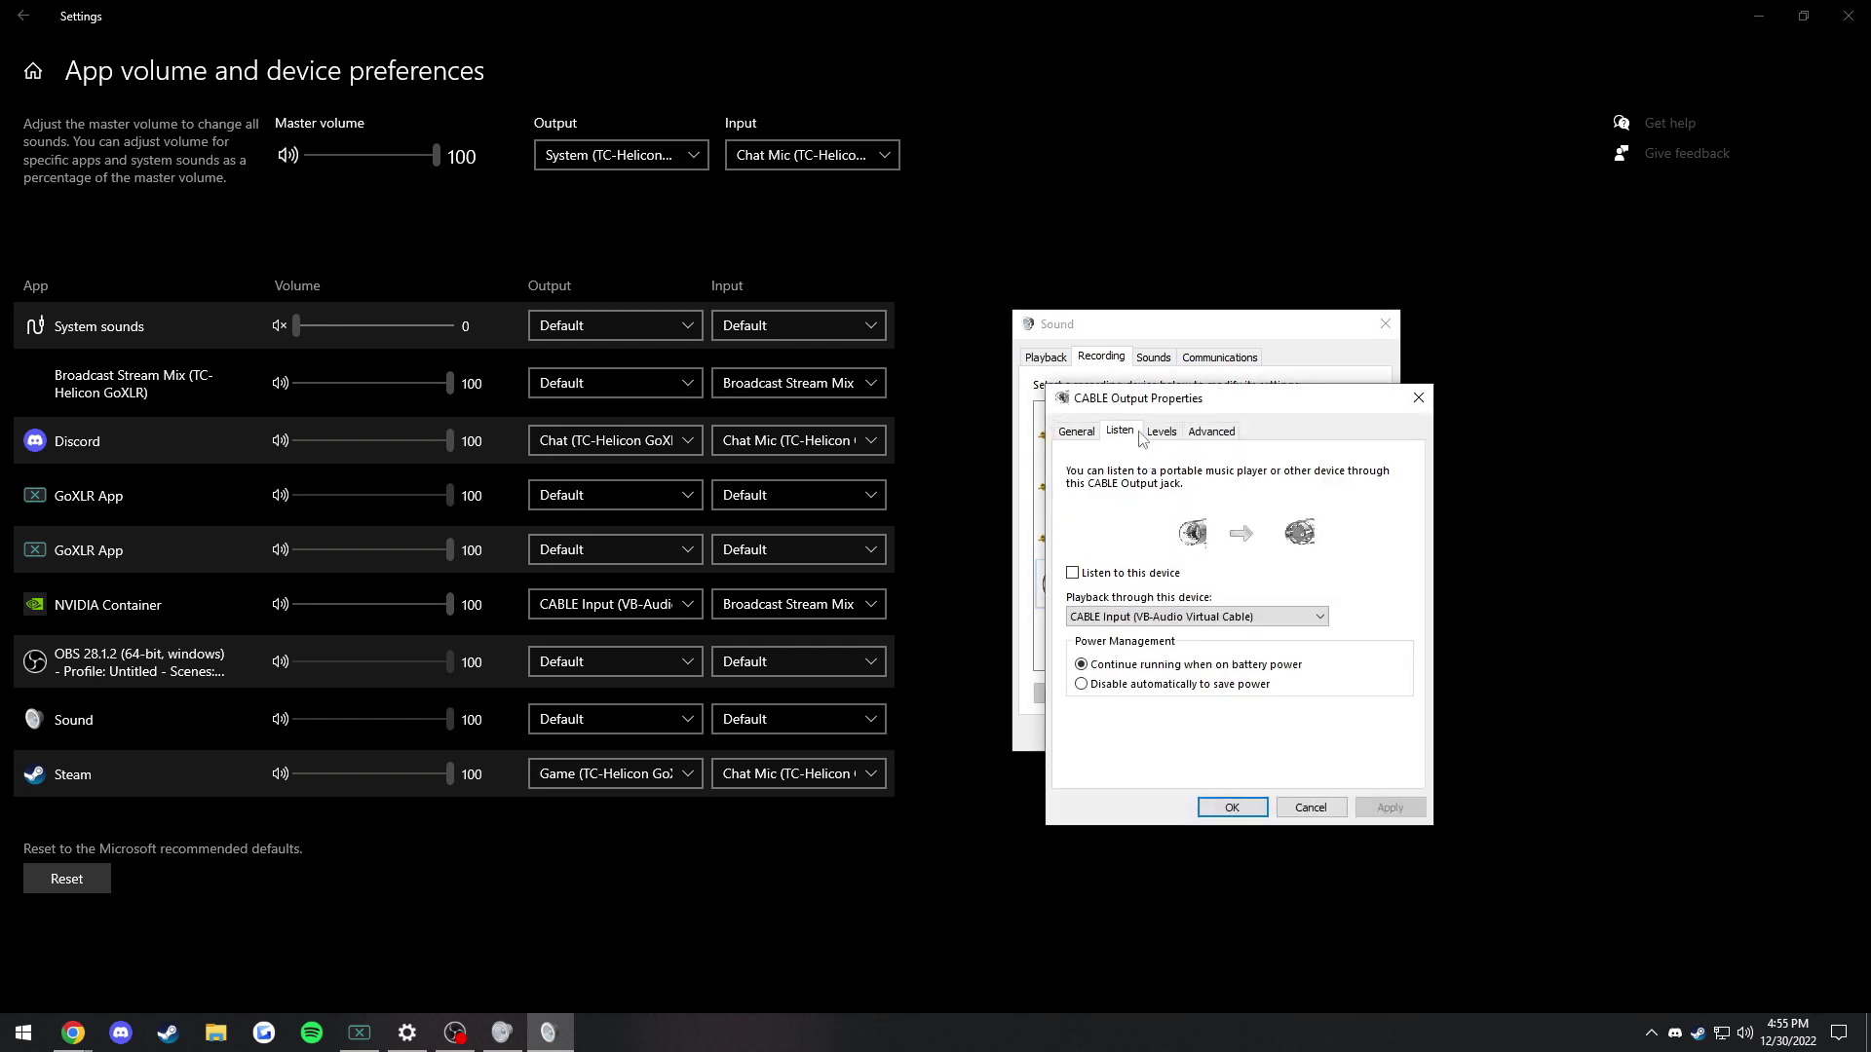
pyautogui.press('Escape')
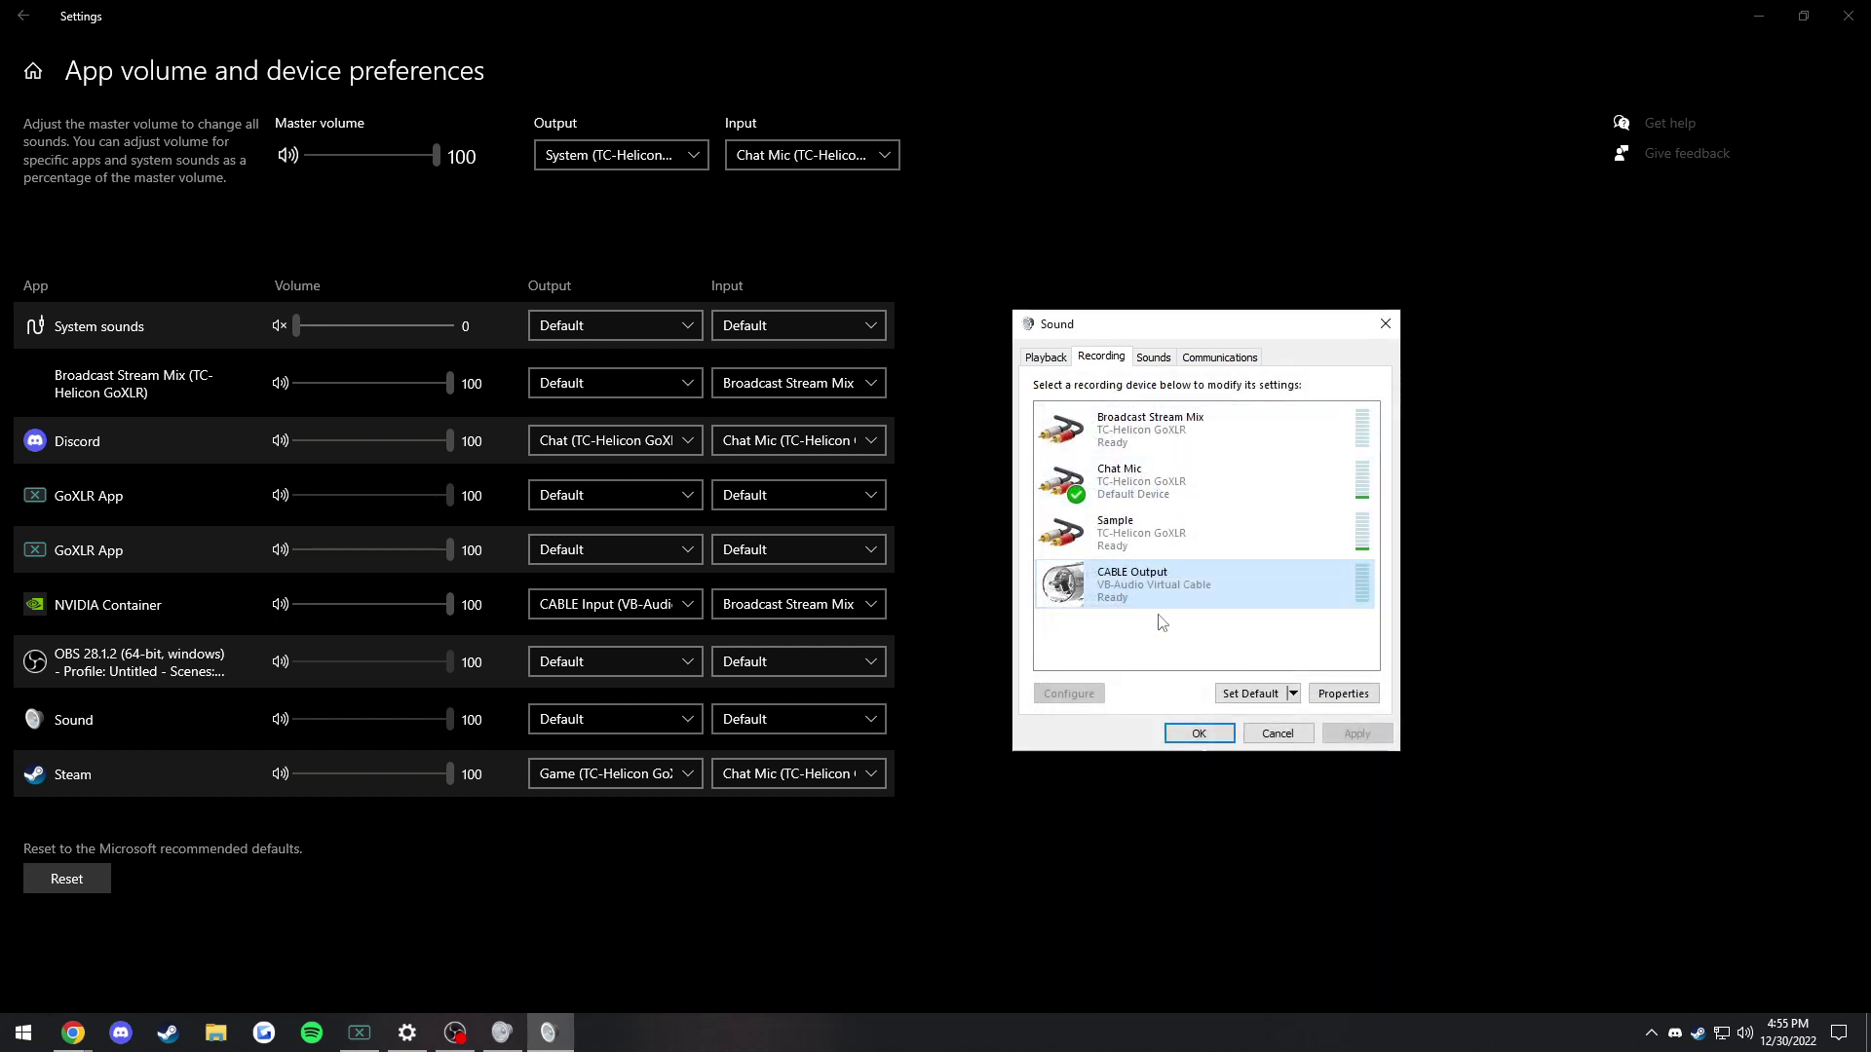
pyautogui.click(1154, 443)
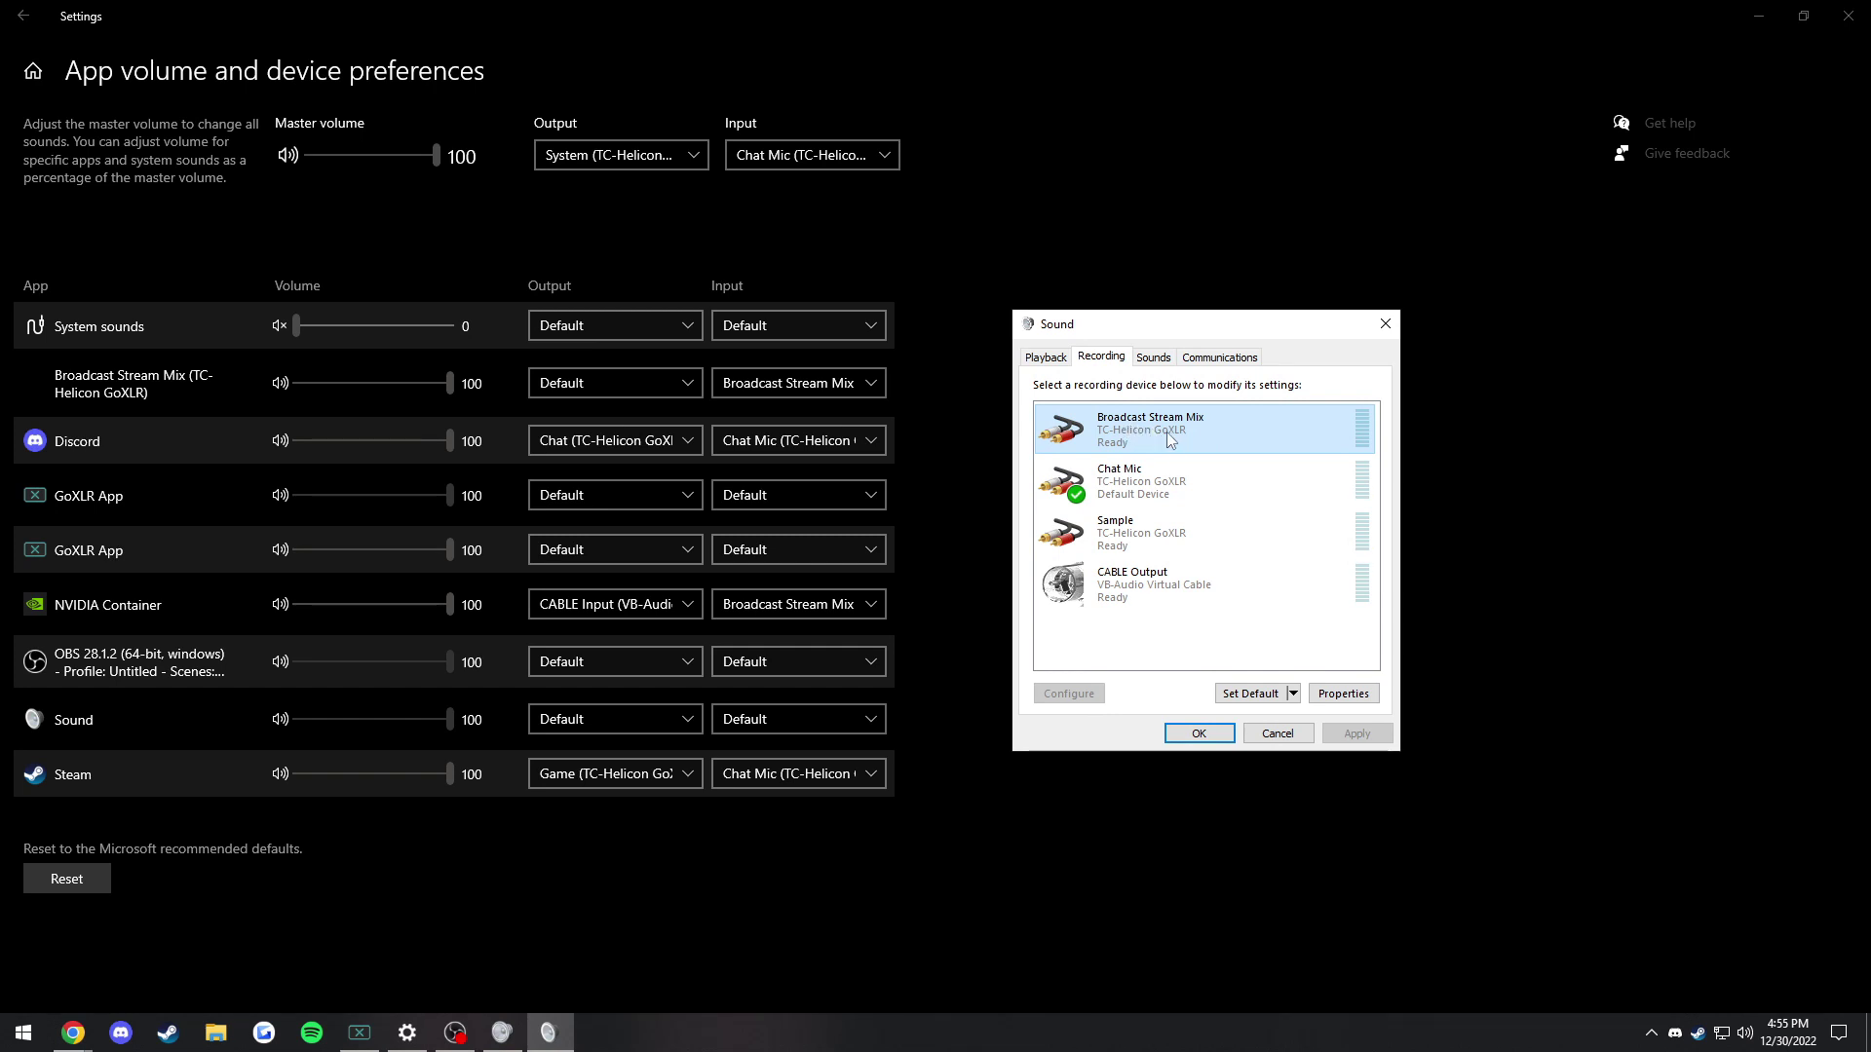
pyautogui.rightClick(1157, 428)
# Turn on Listen for Broadcast Stream Mix with playback through CABLE Input (VB-Audio Virtual Cable).
pyautogui.click(1205, 561)
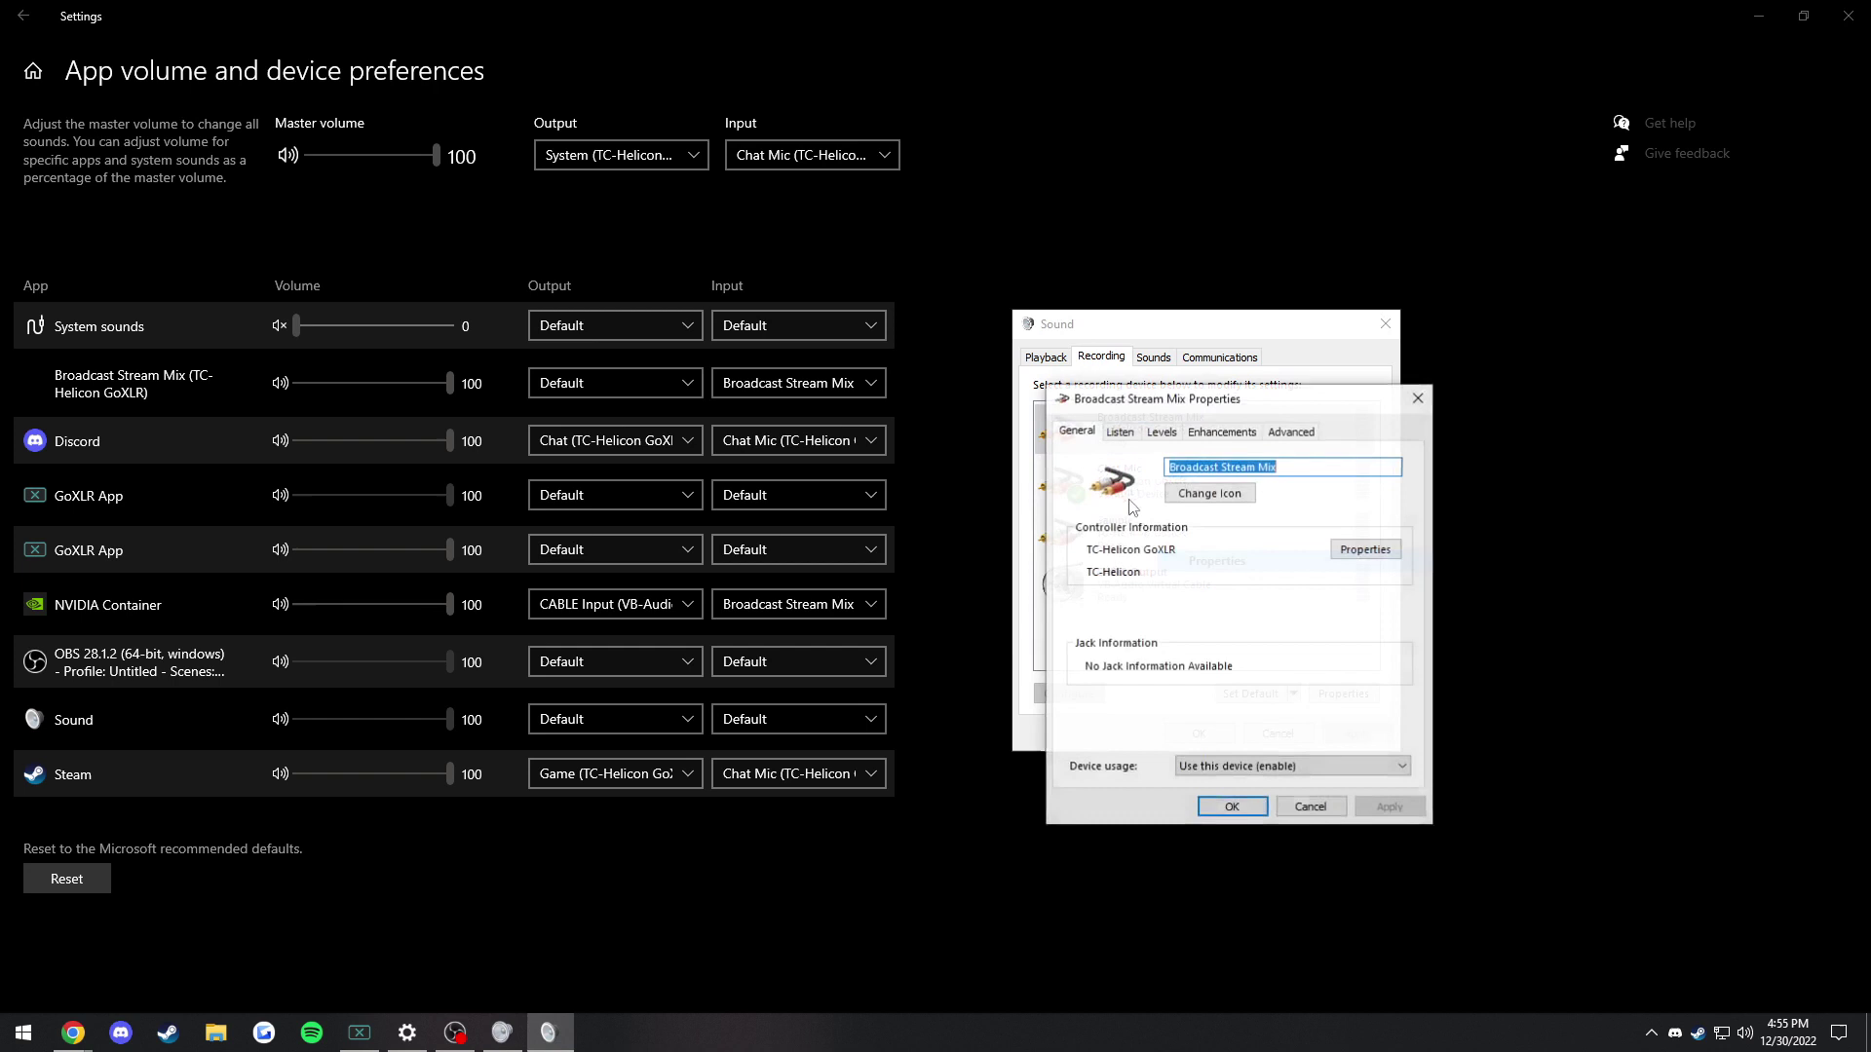
pyautogui.click(1160, 432)
pyautogui.click(1121, 431)
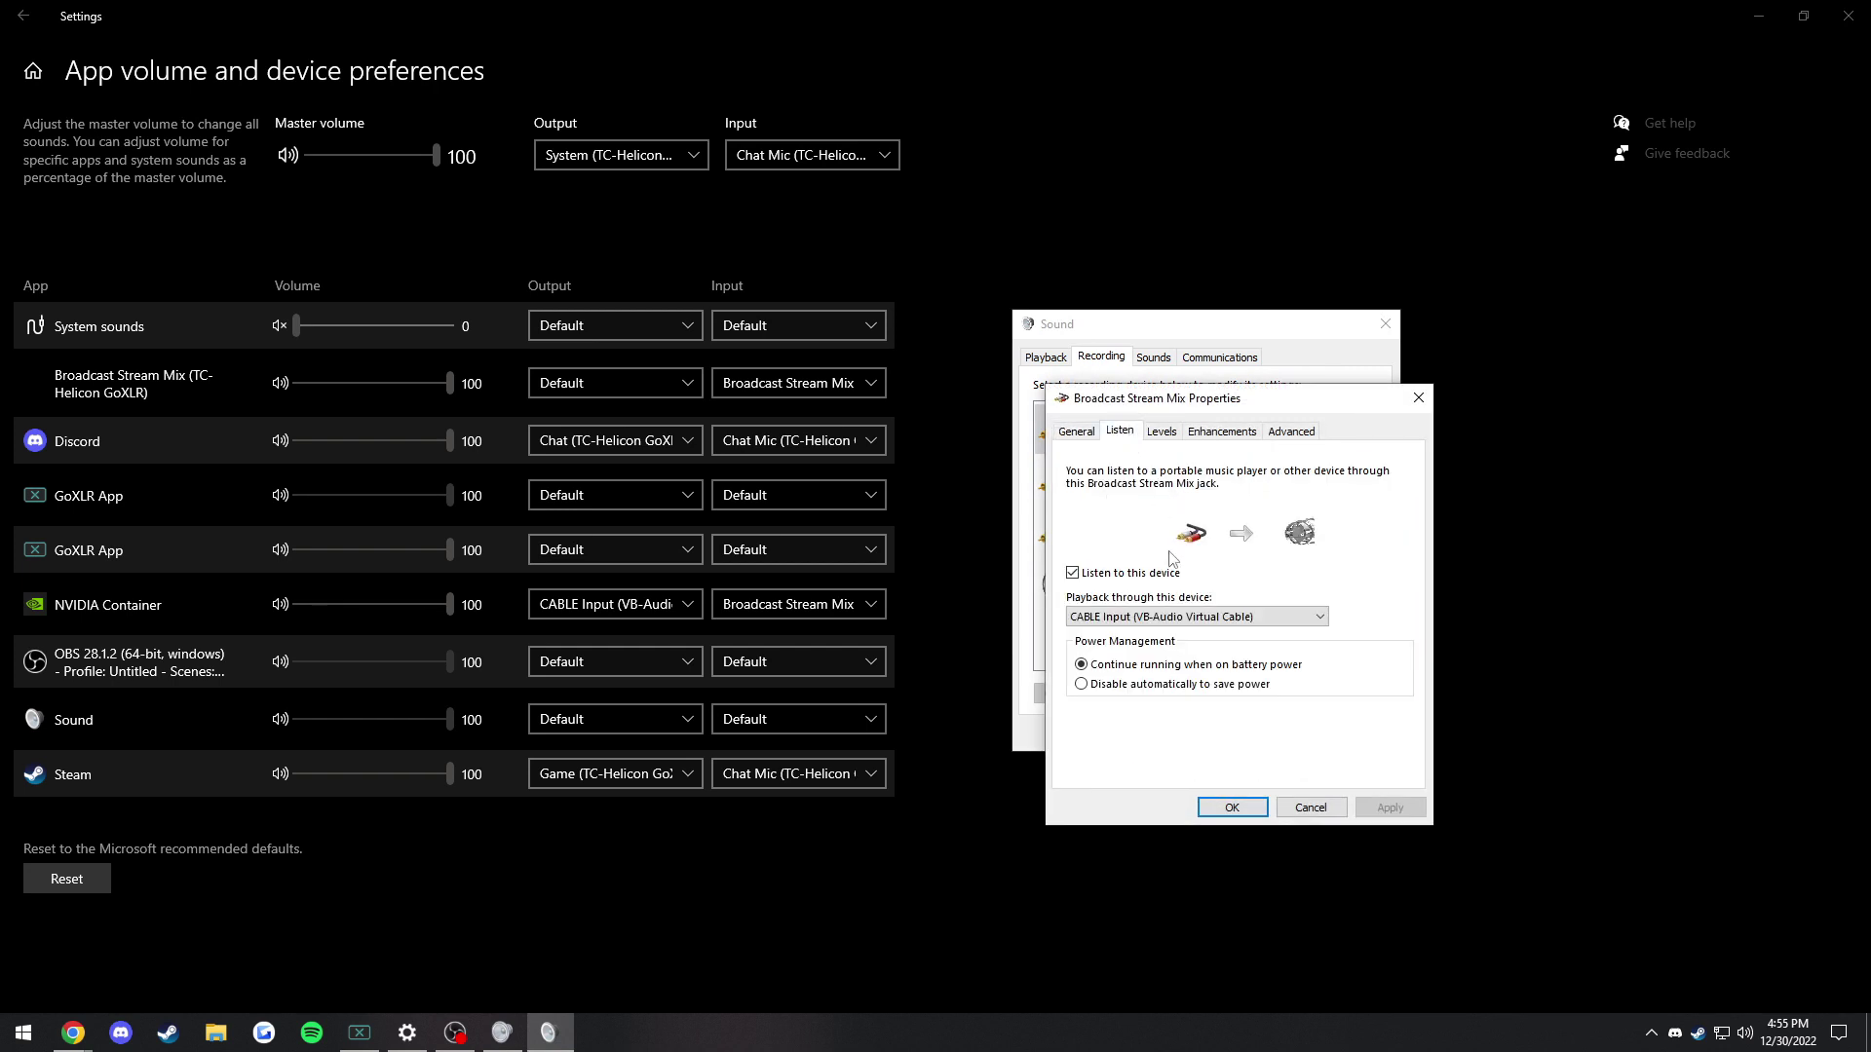
pyautogui.click(1142, 622)
pyautogui.click(1142, 622)
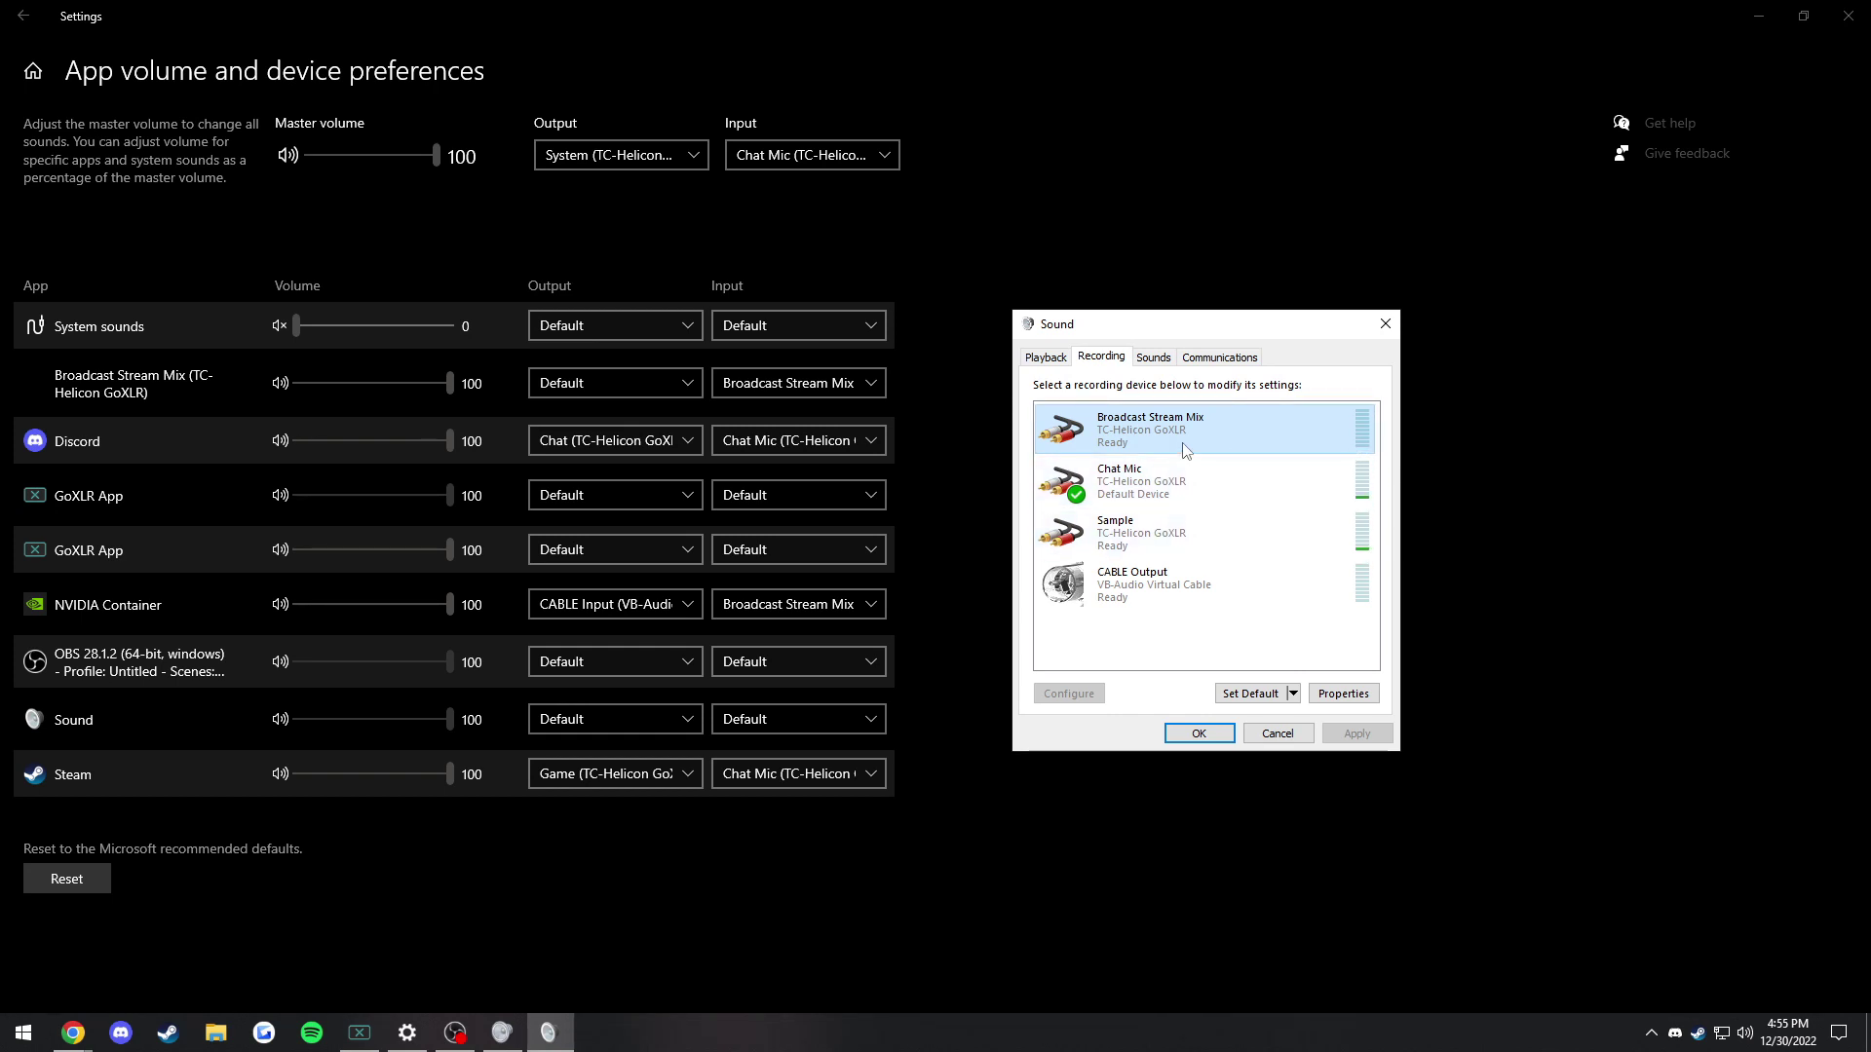
# Bring GoXLR up from the tray overflow and maximize it on the Routing grid.
pyautogui.click(1651, 1033)
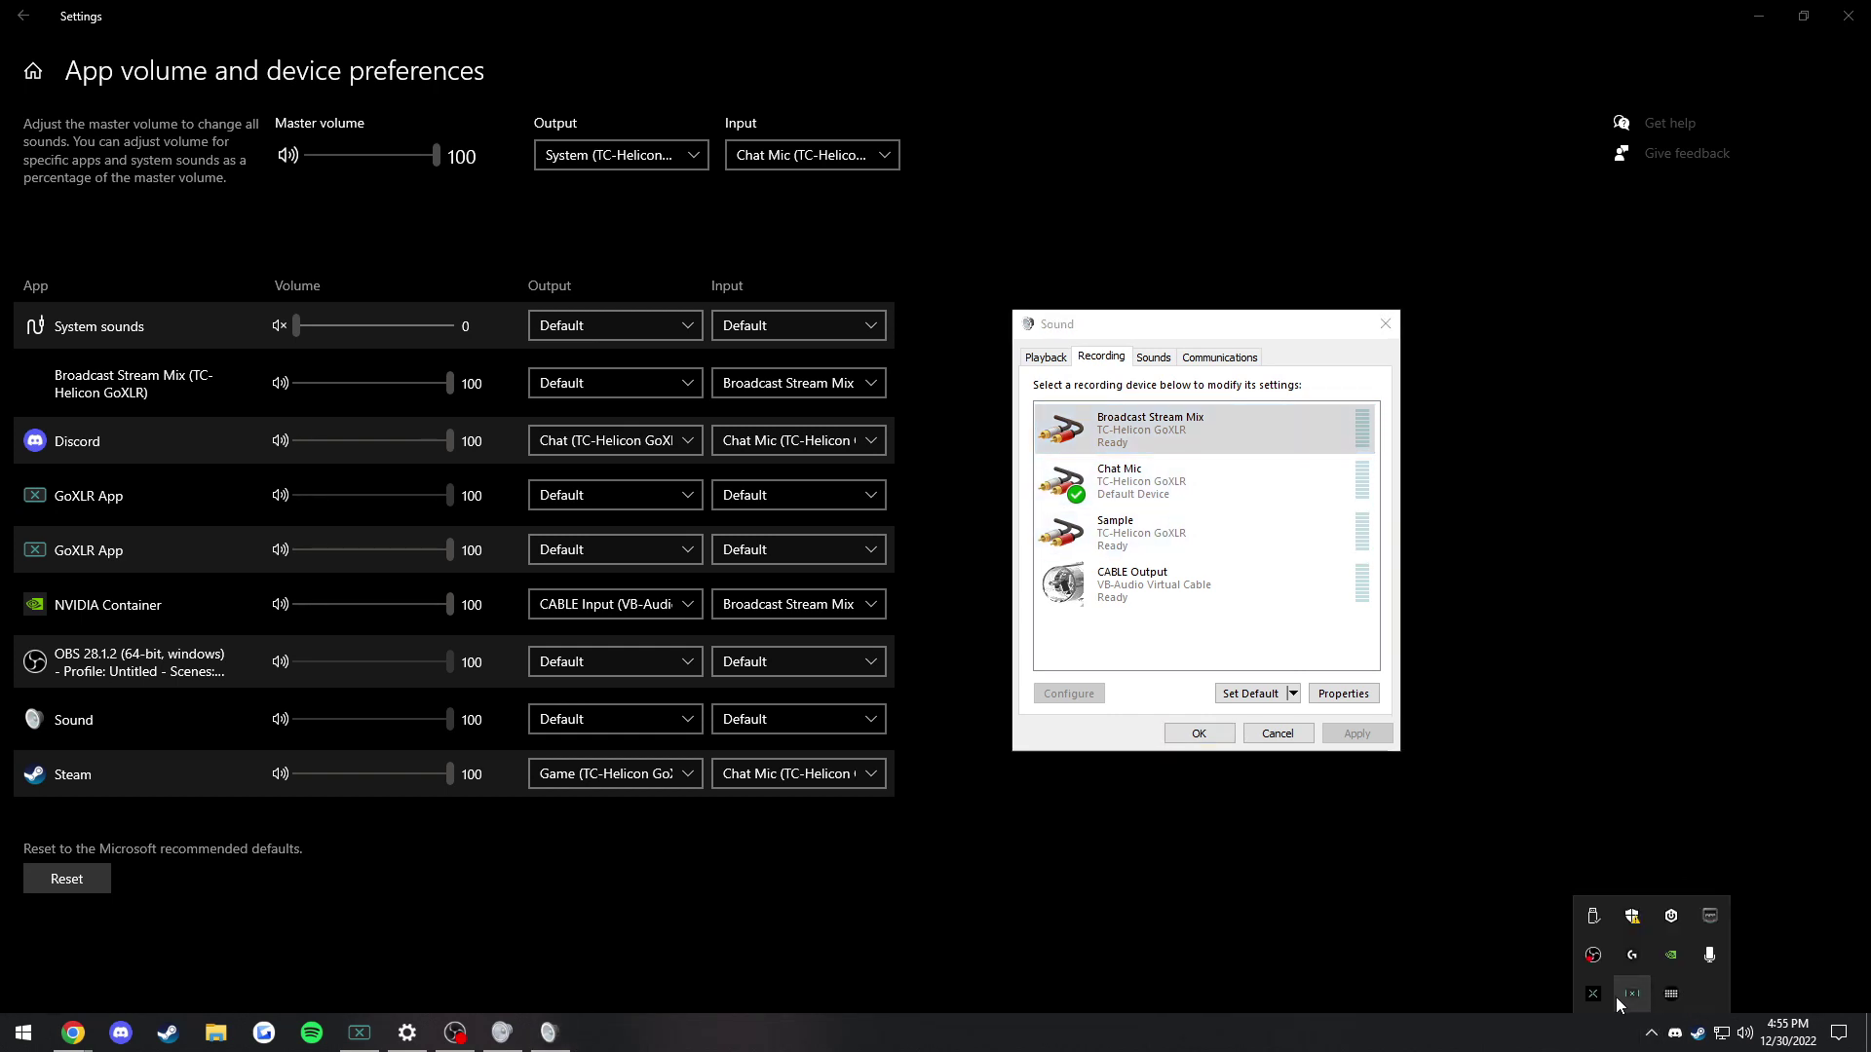
pyautogui.click(359, 1033)
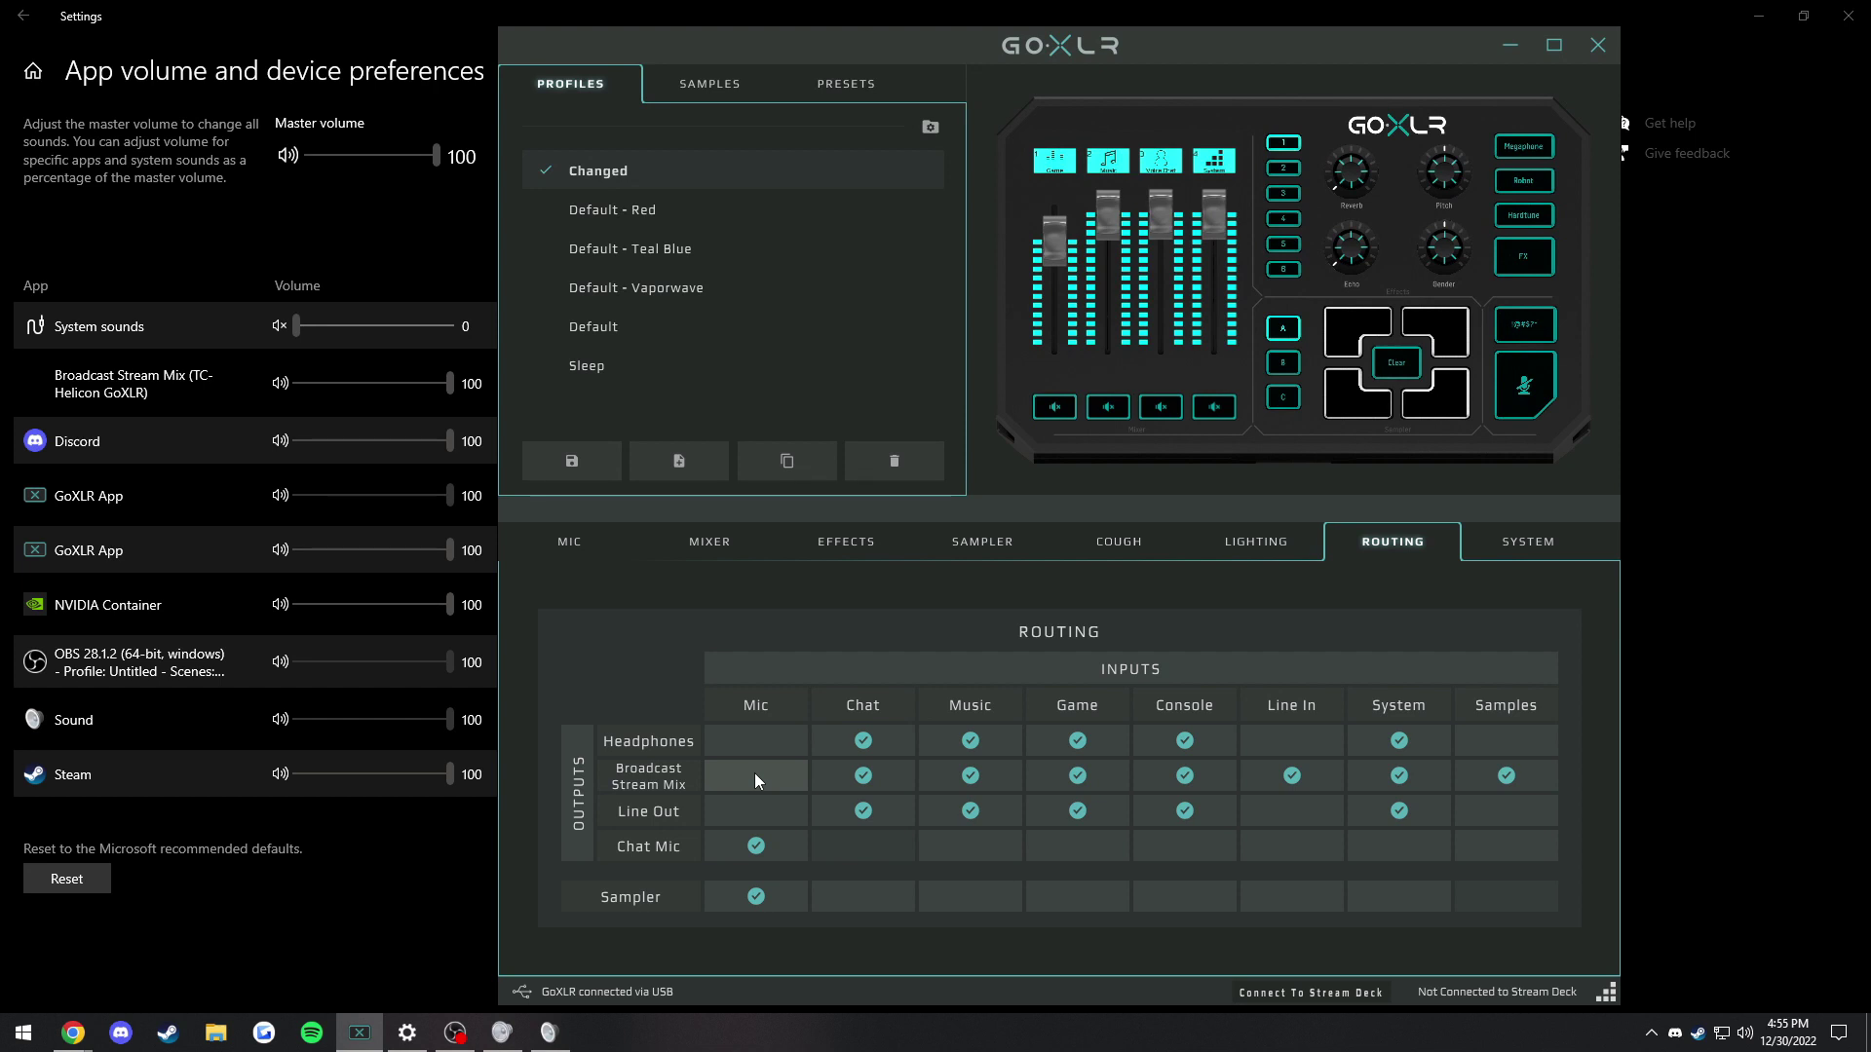
pyautogui.doubleClick(1193, 47)
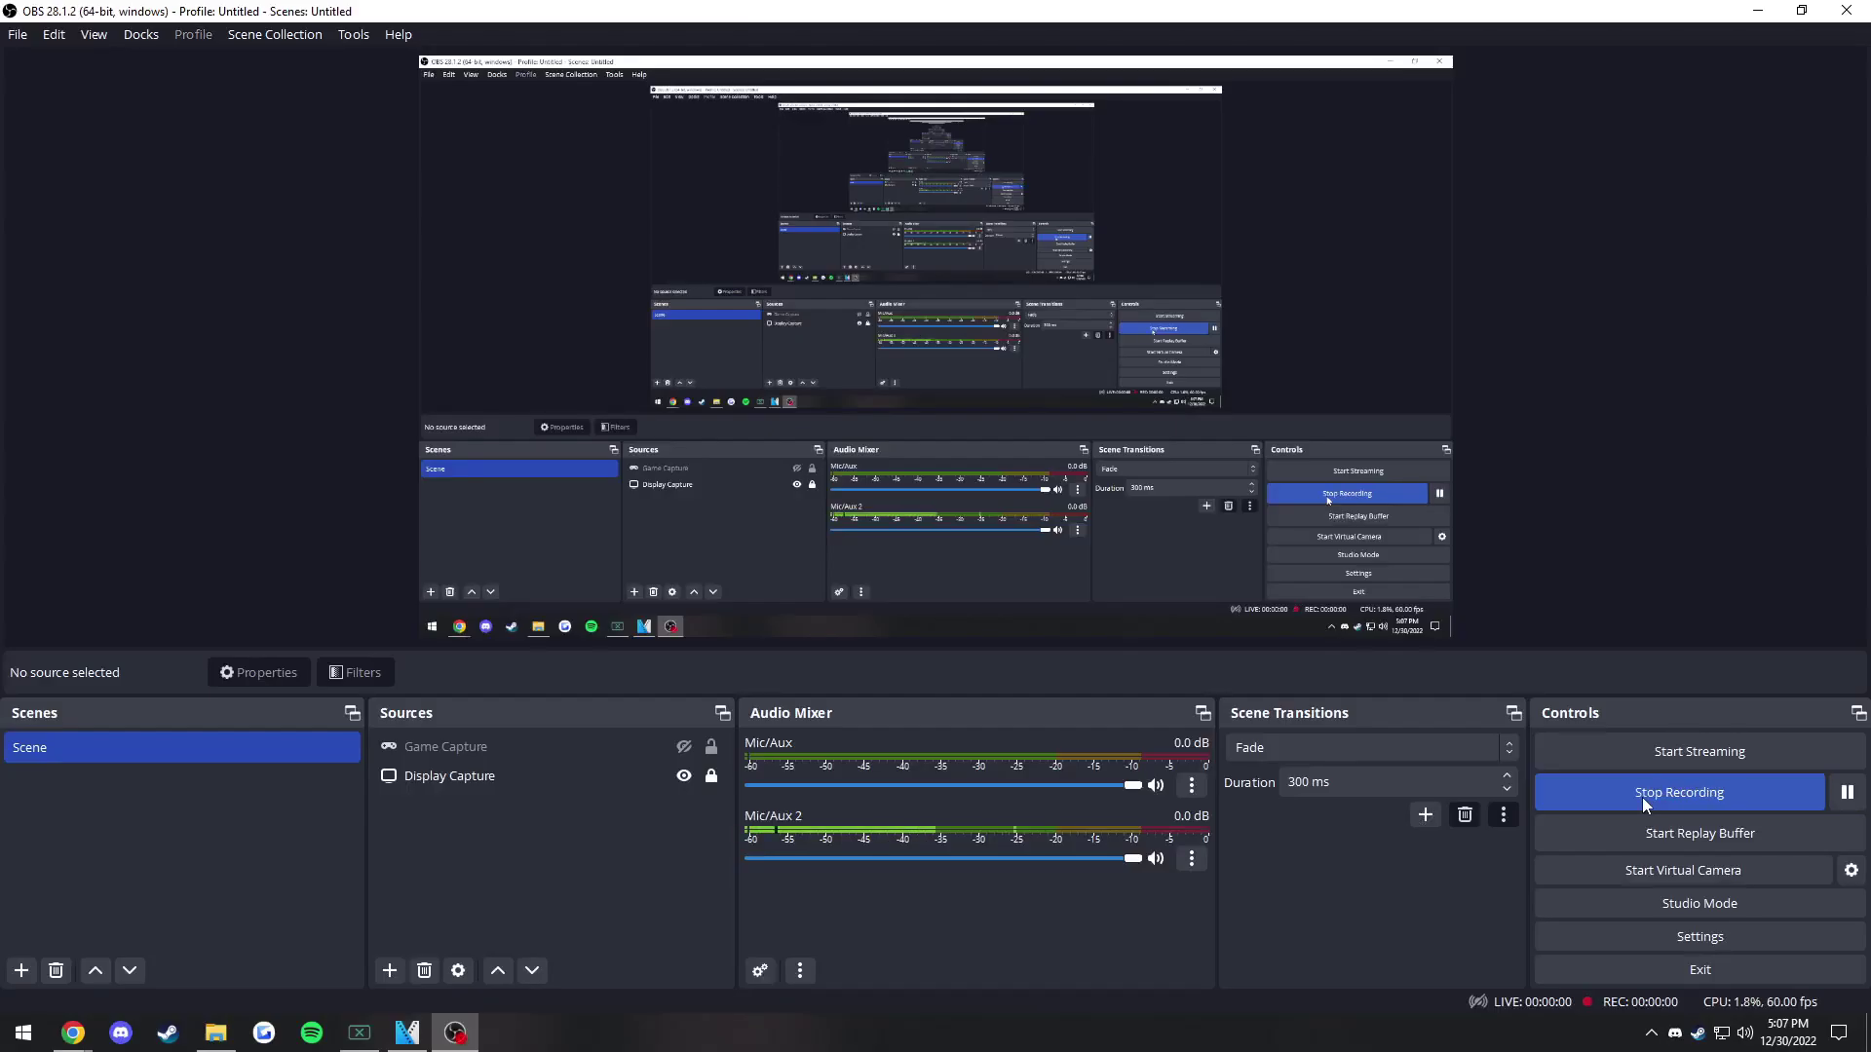
pyautogui.click(1690, 938)
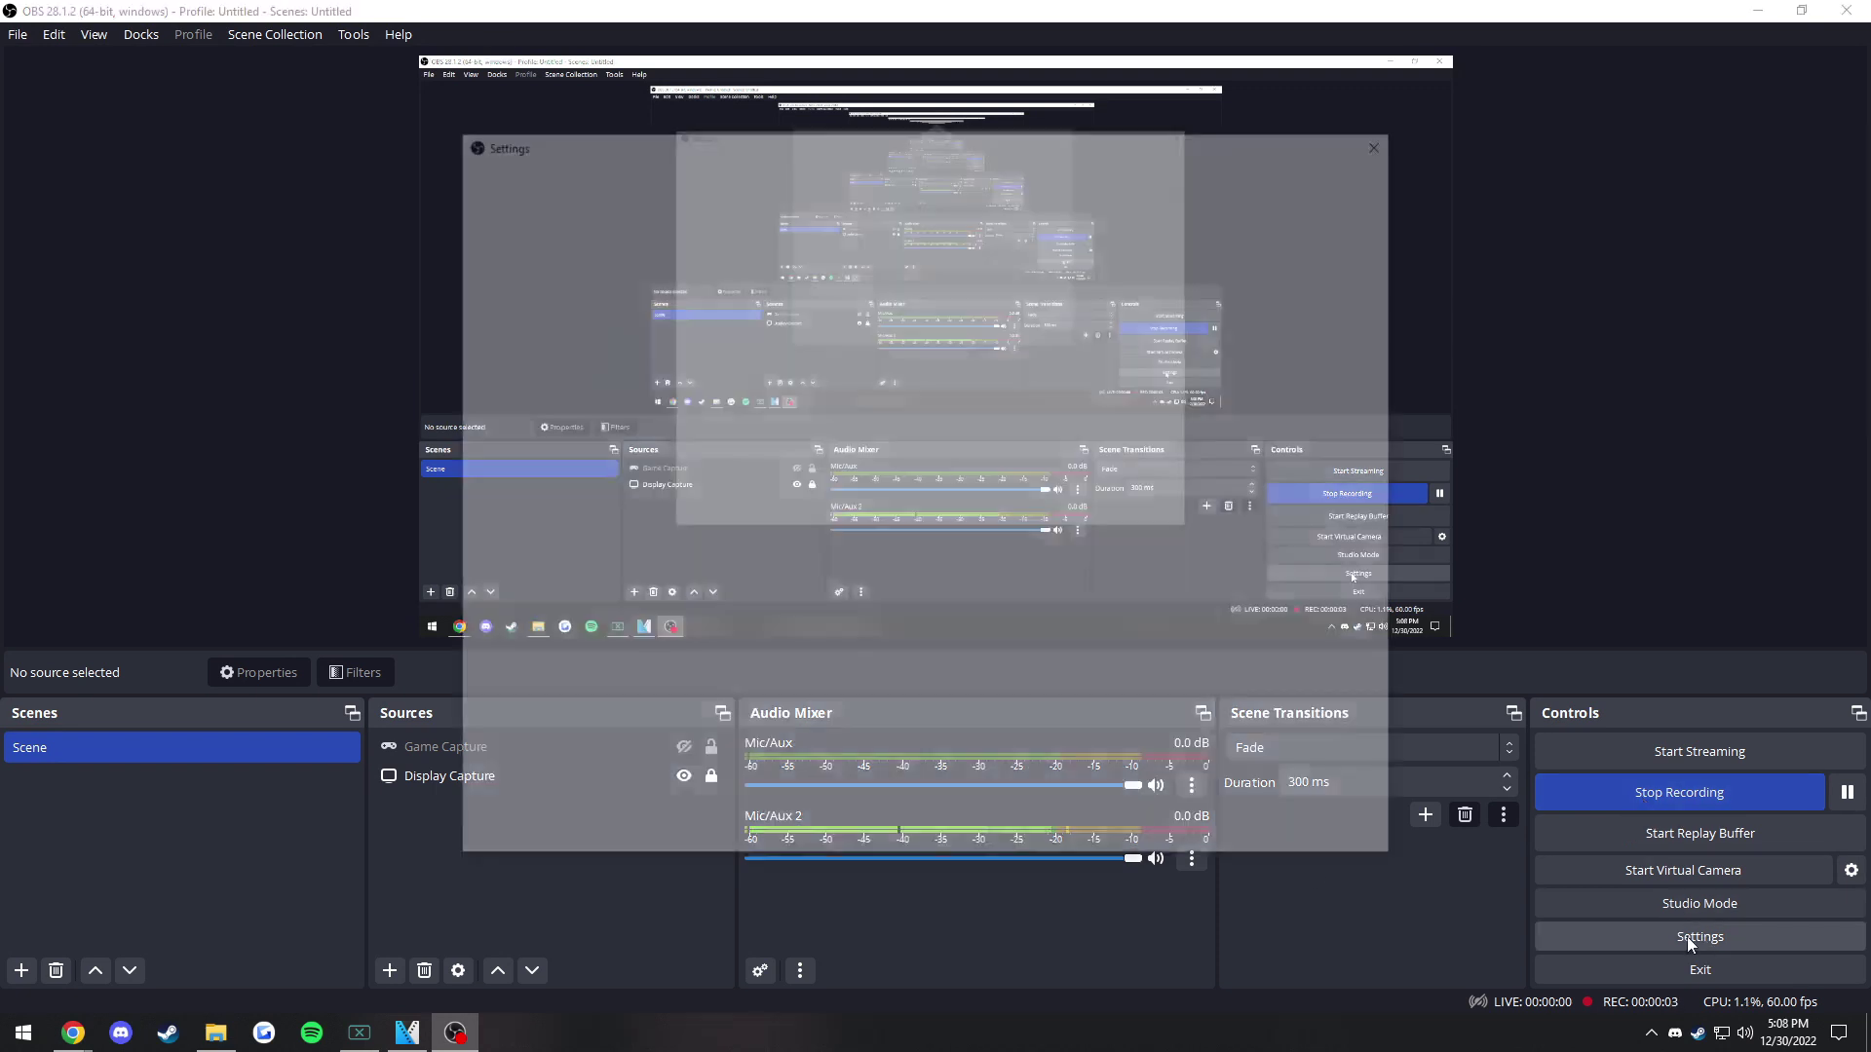
pyautogui.click(502, 290)
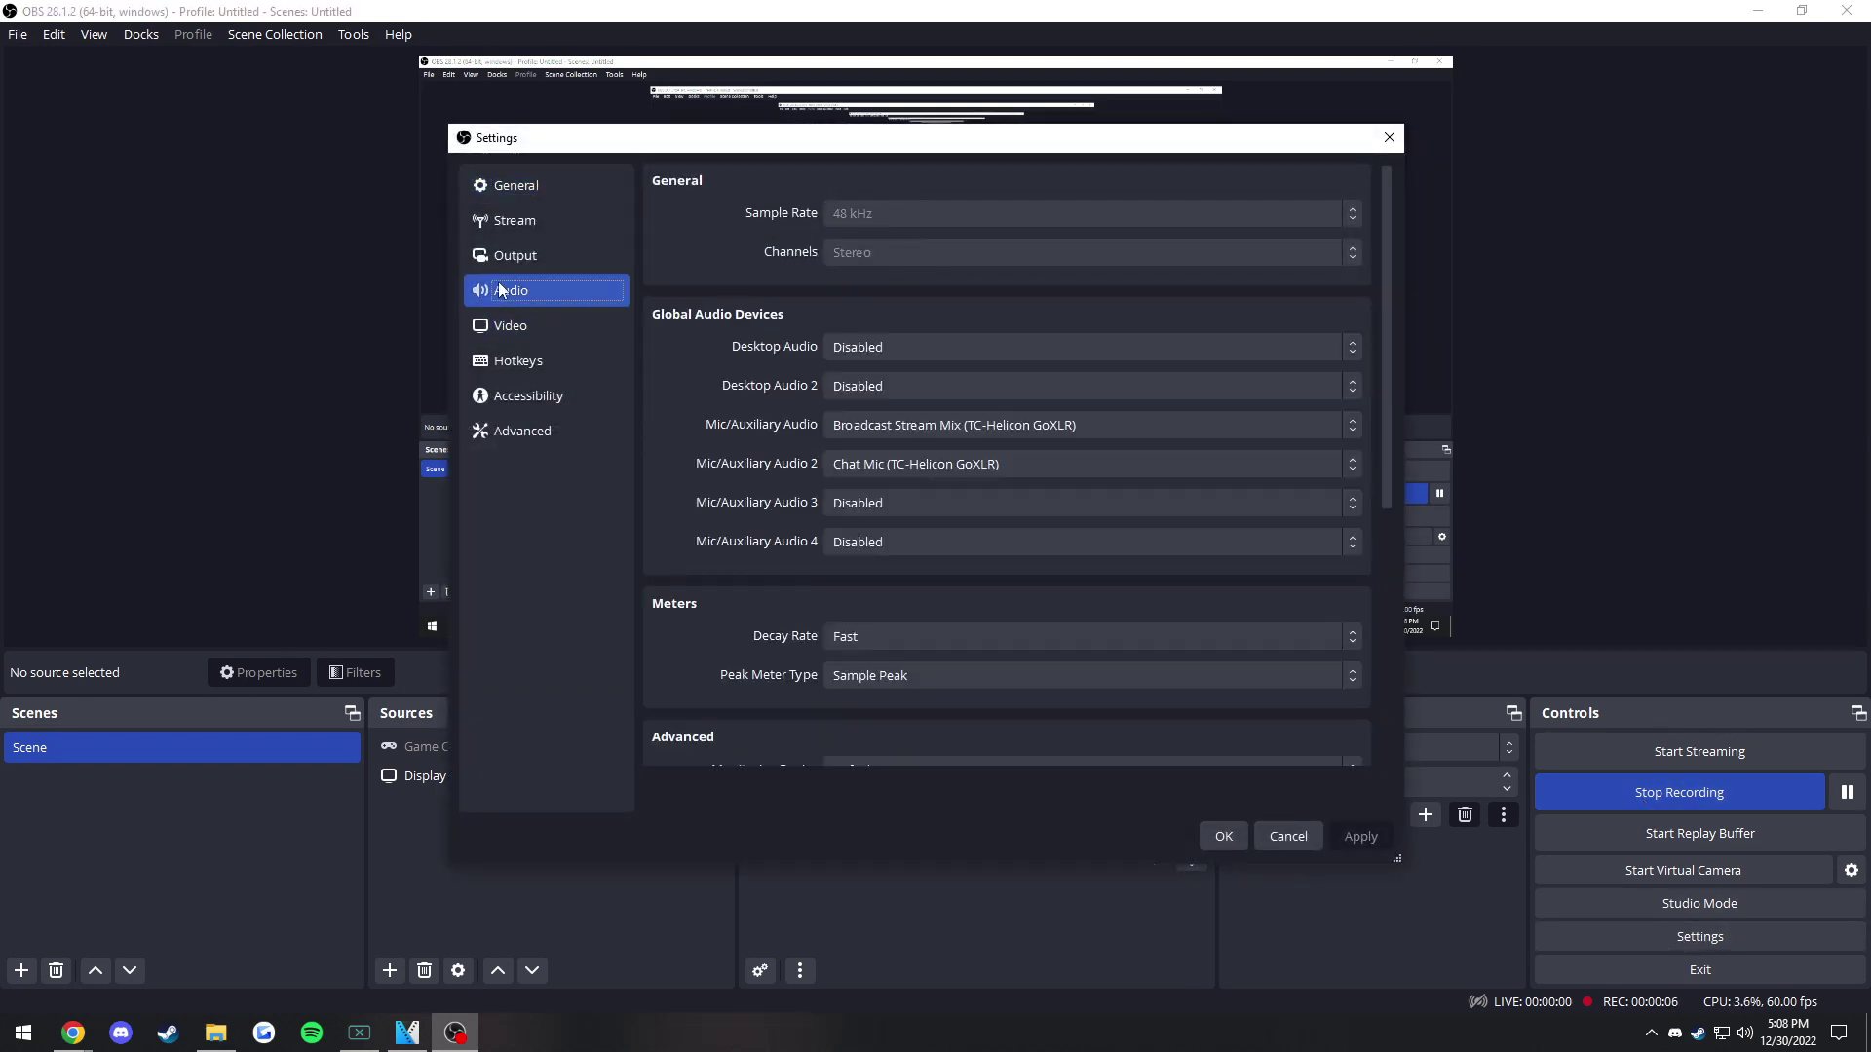
pyautogui.click(876, 429)
pyautogui.click(875, 431)
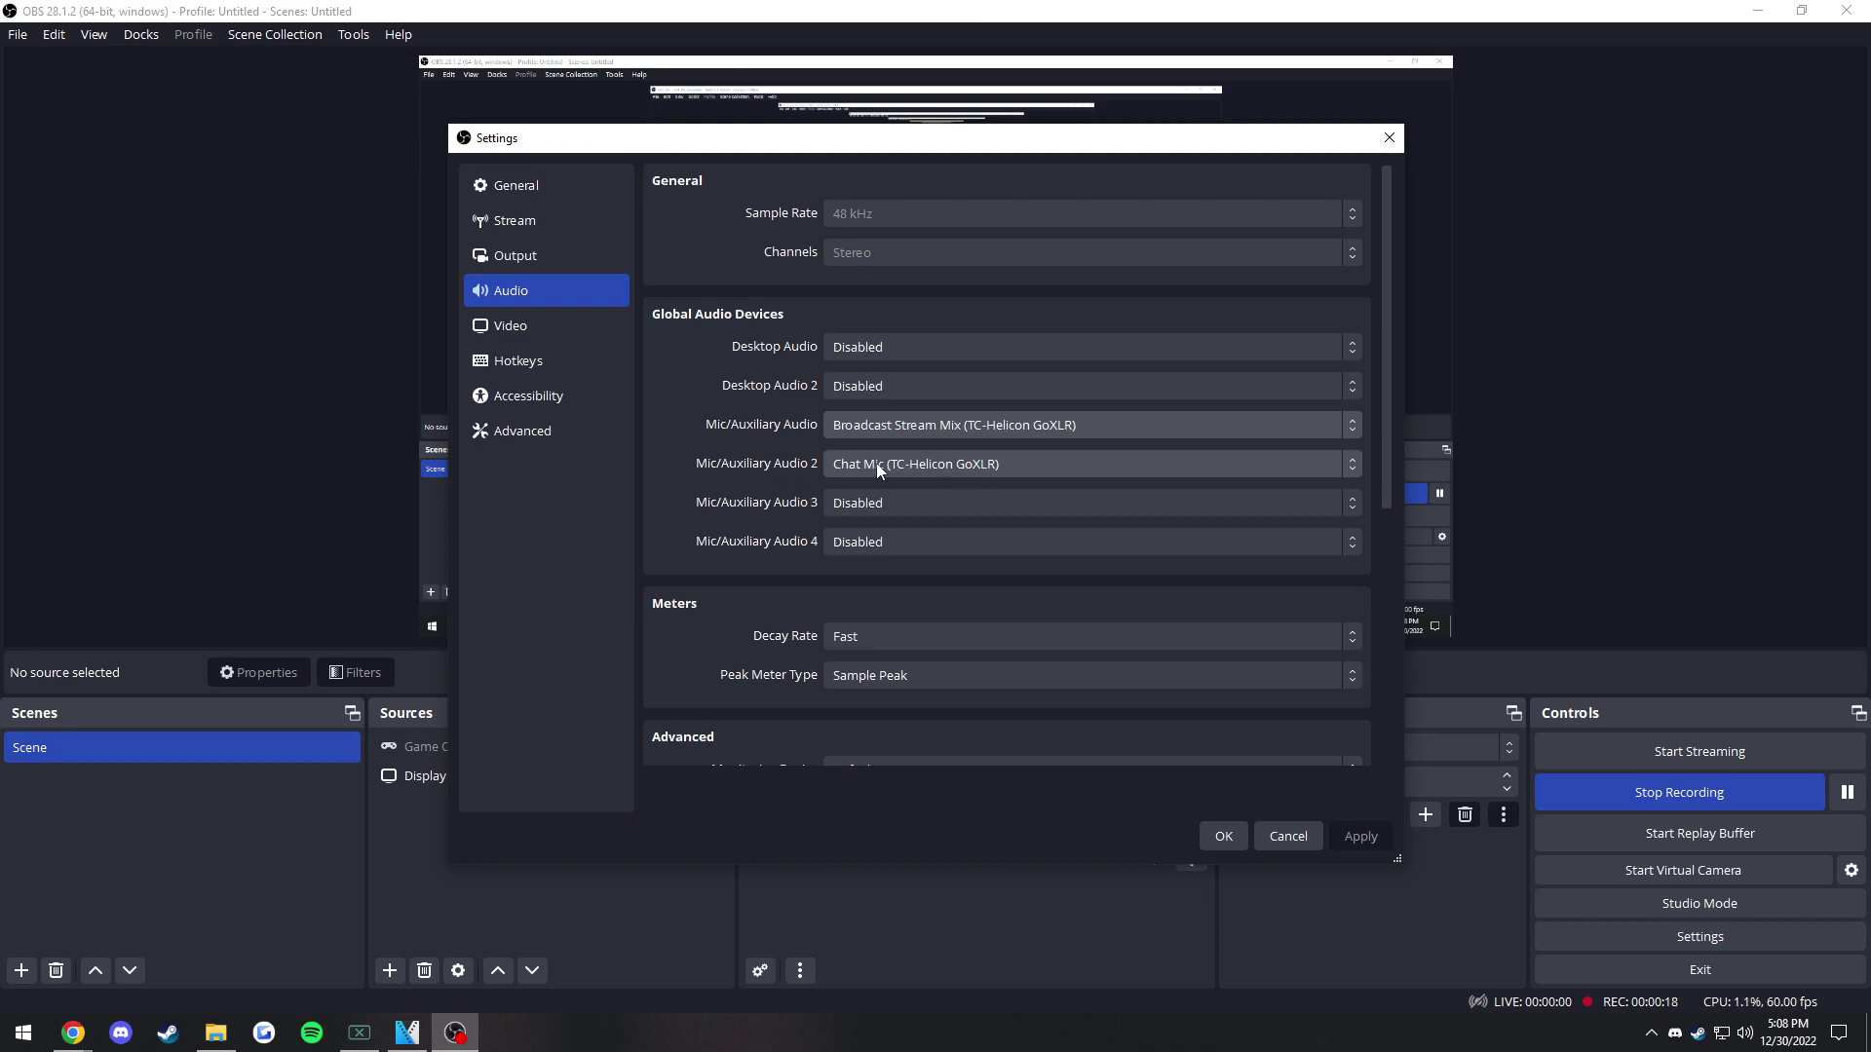
pyautogui.click(1288, 836)
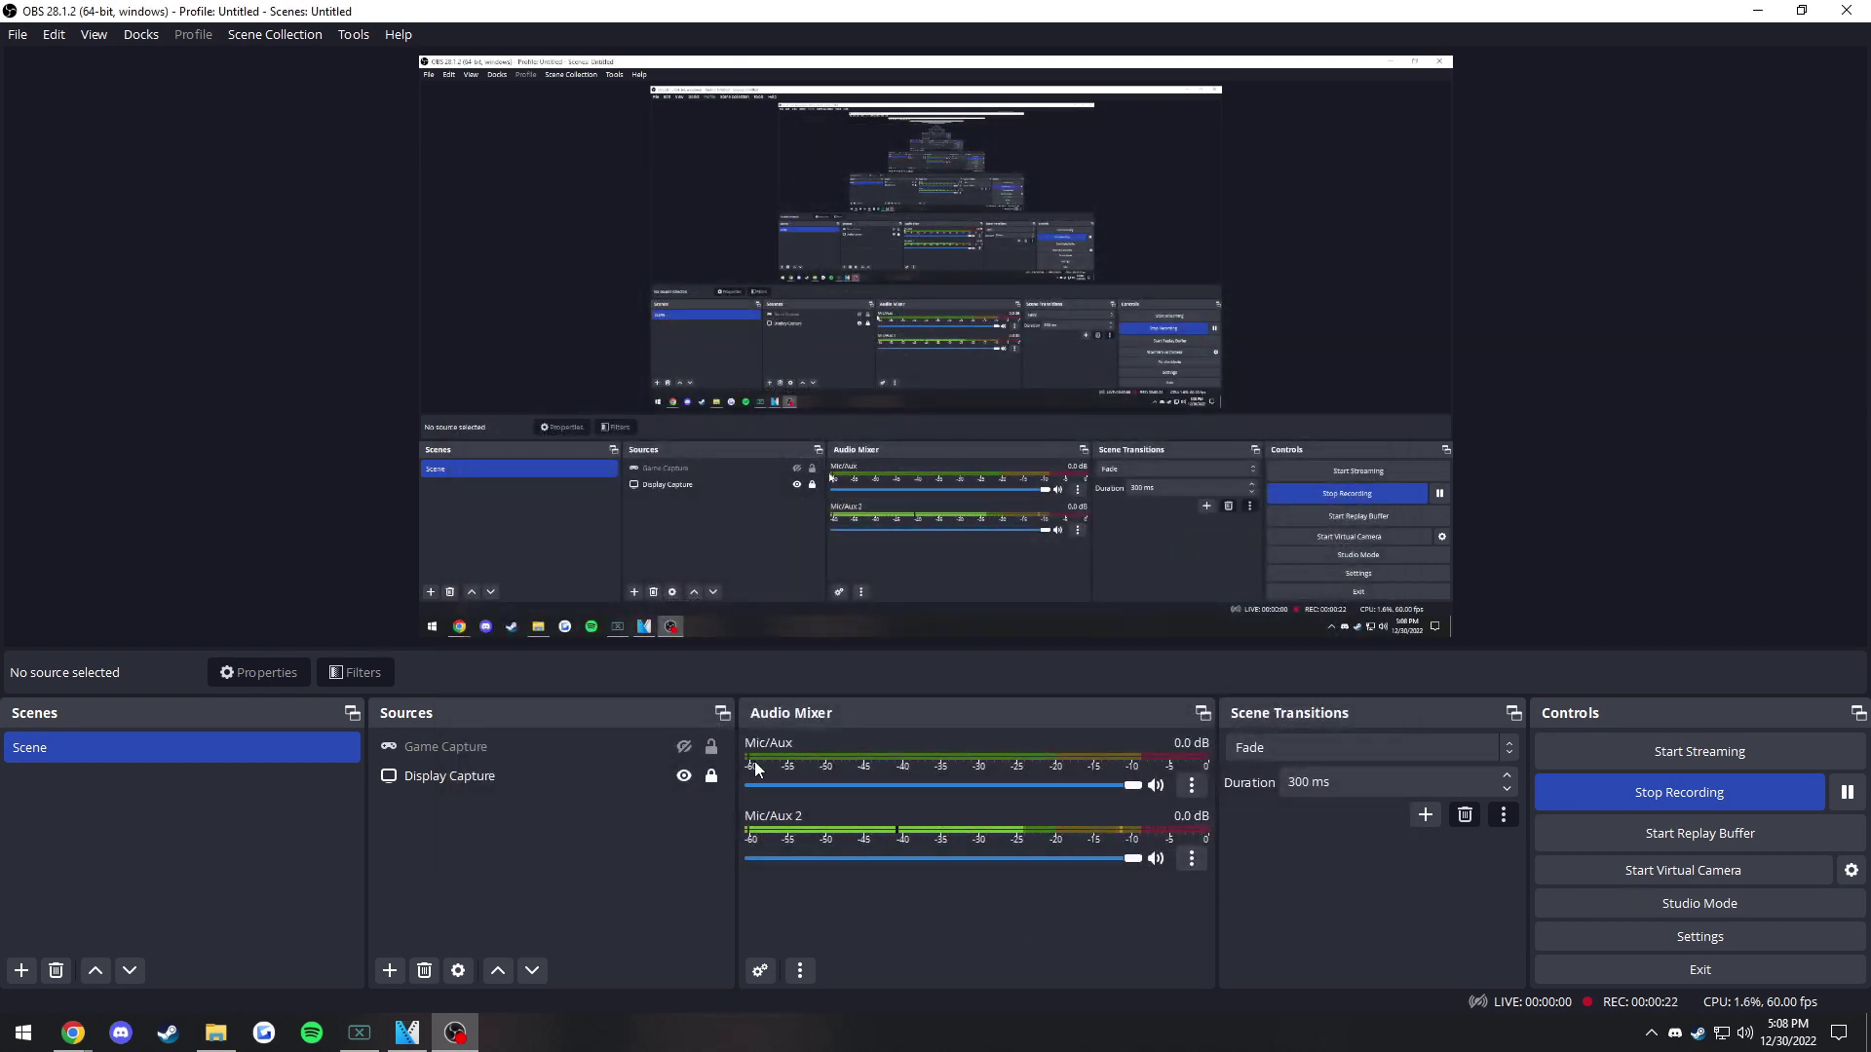
# Check OBS's Mic/Aux uses Broadcast Stream Mix and Mic/Aux 2 uses Chat Mic.
pyautogui.click(1191, 786)
pyautogui.click(1233, 743)
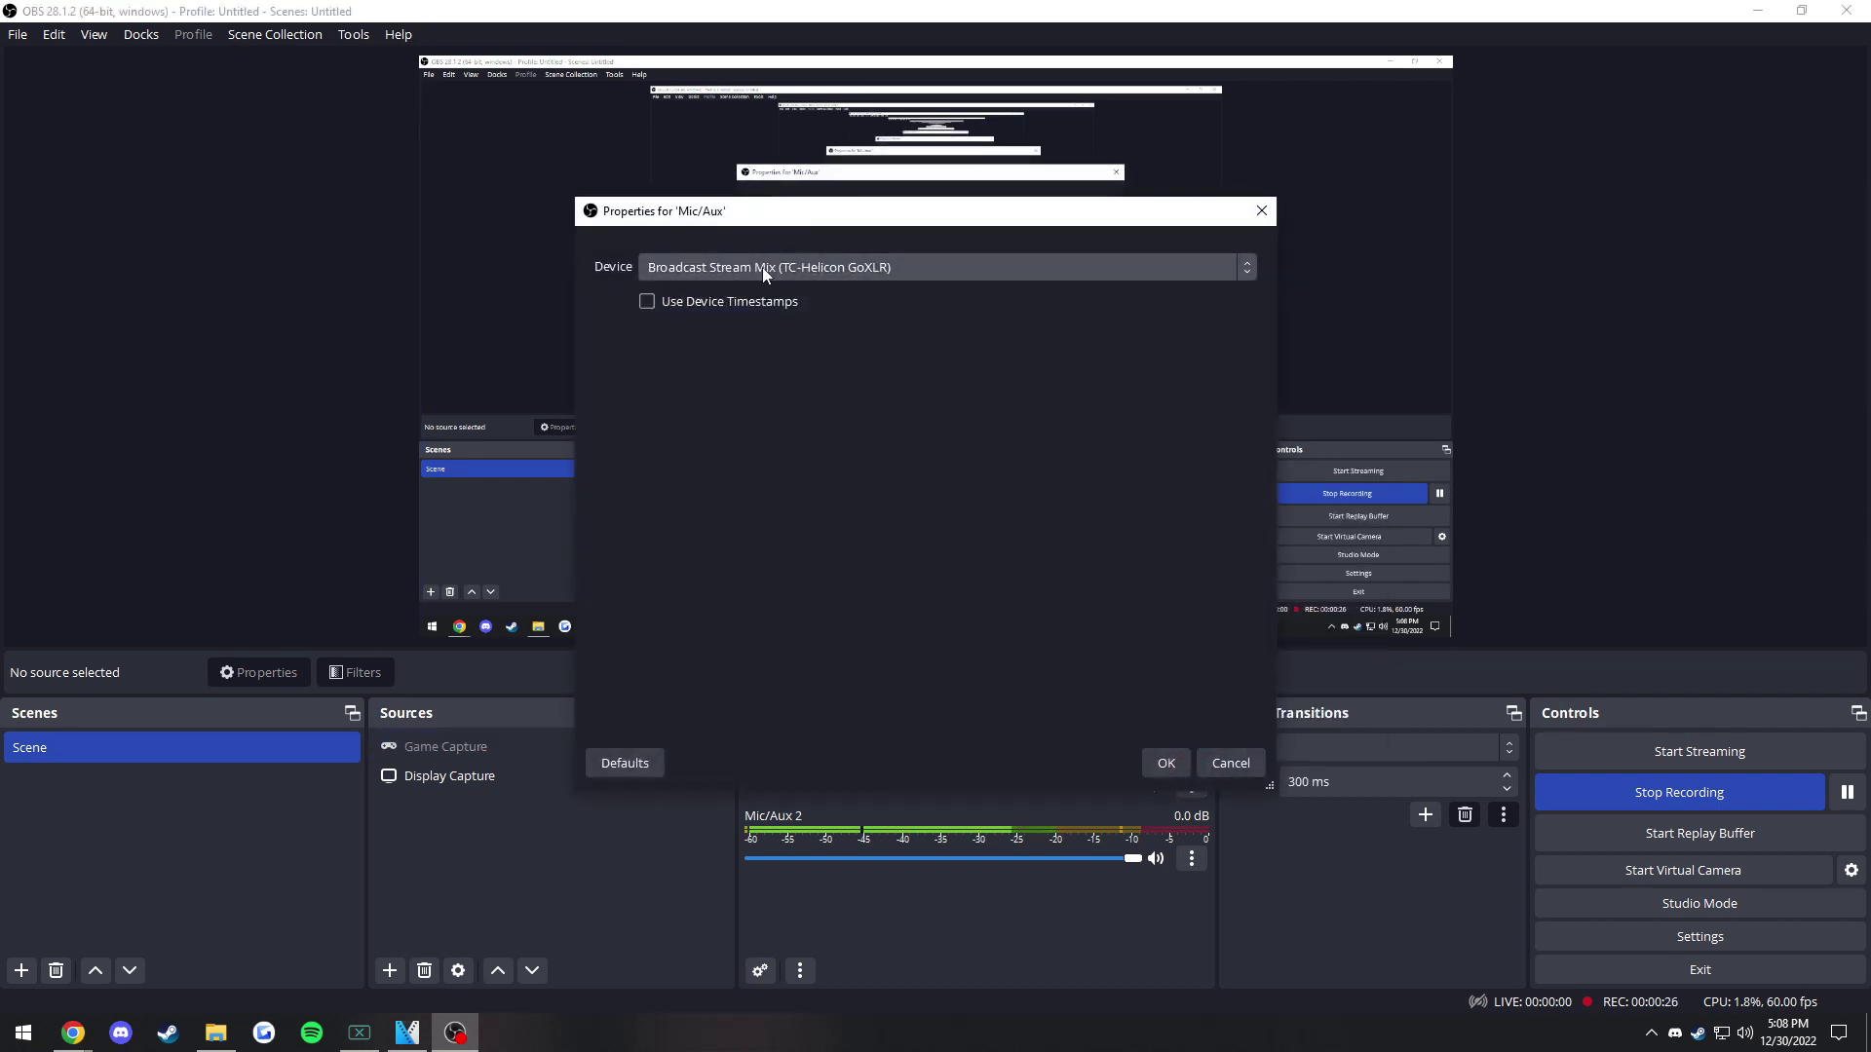
pyautogui.click(1168, 762)
pyautogui.click(1191, 859)
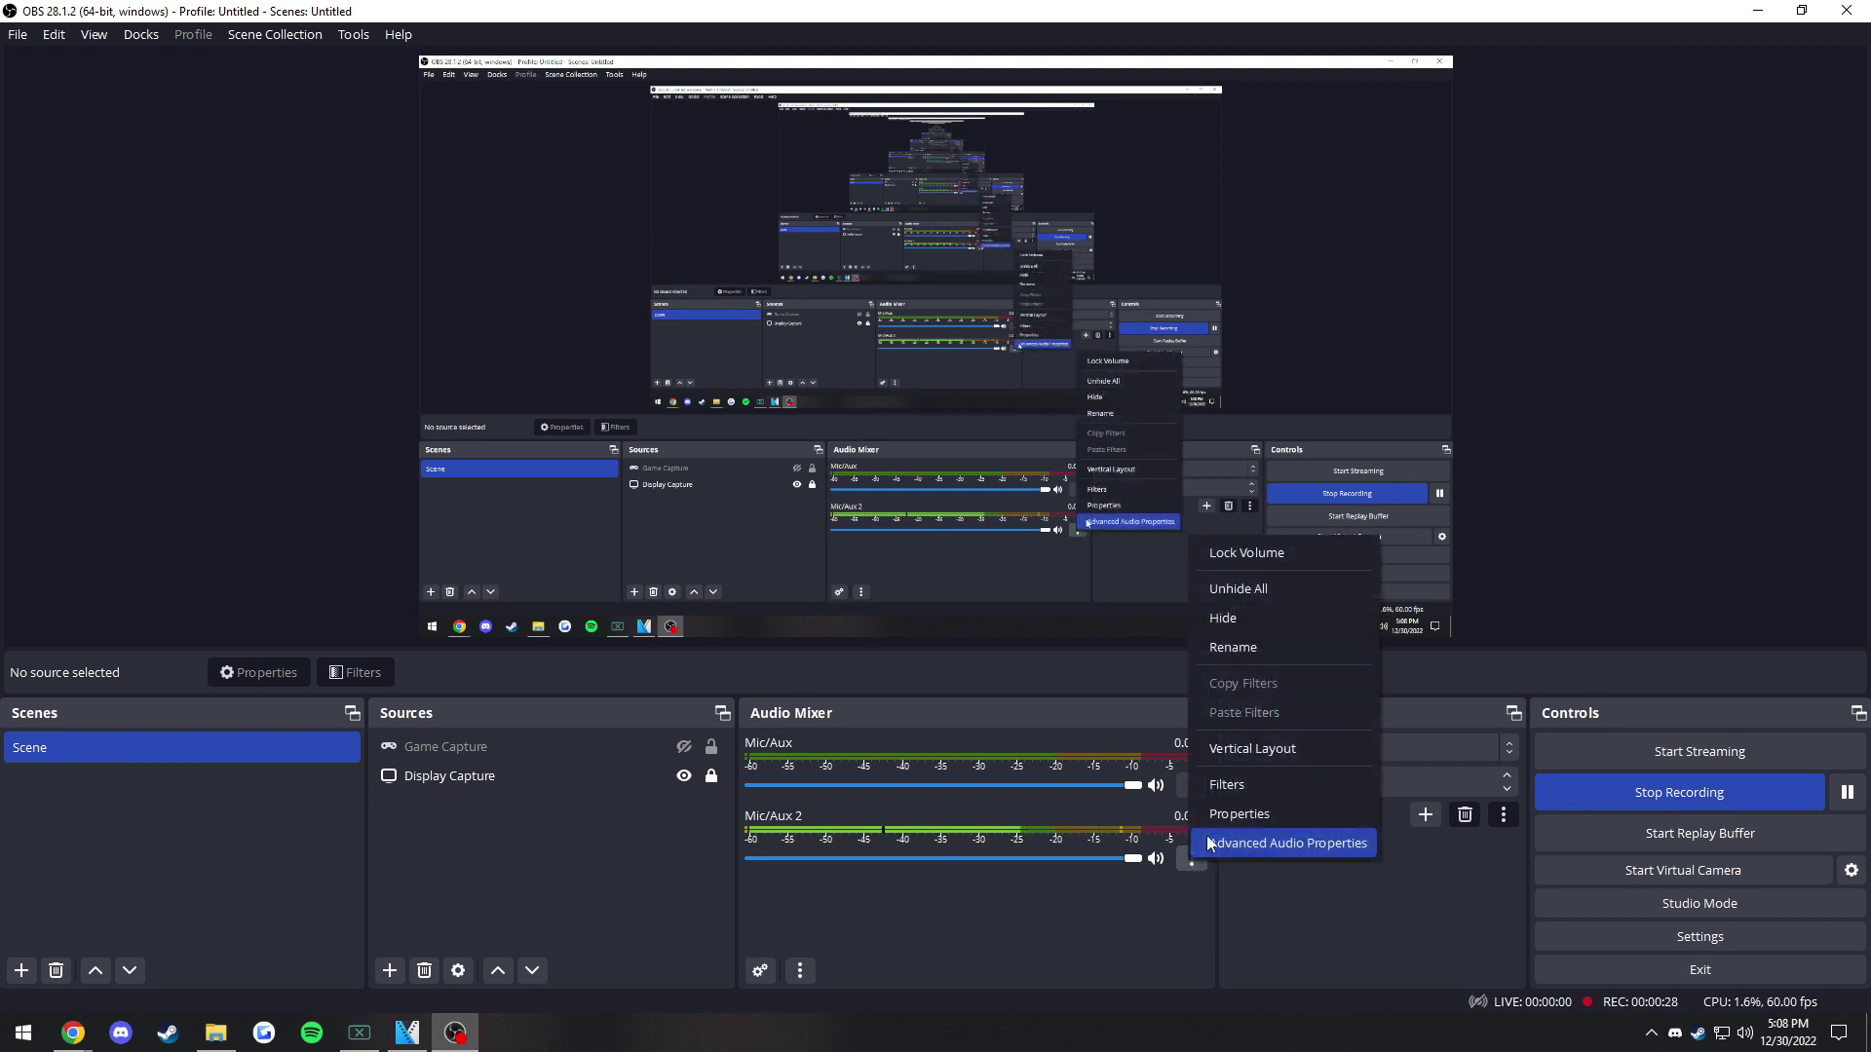
pyautogui.click(1233, 815)
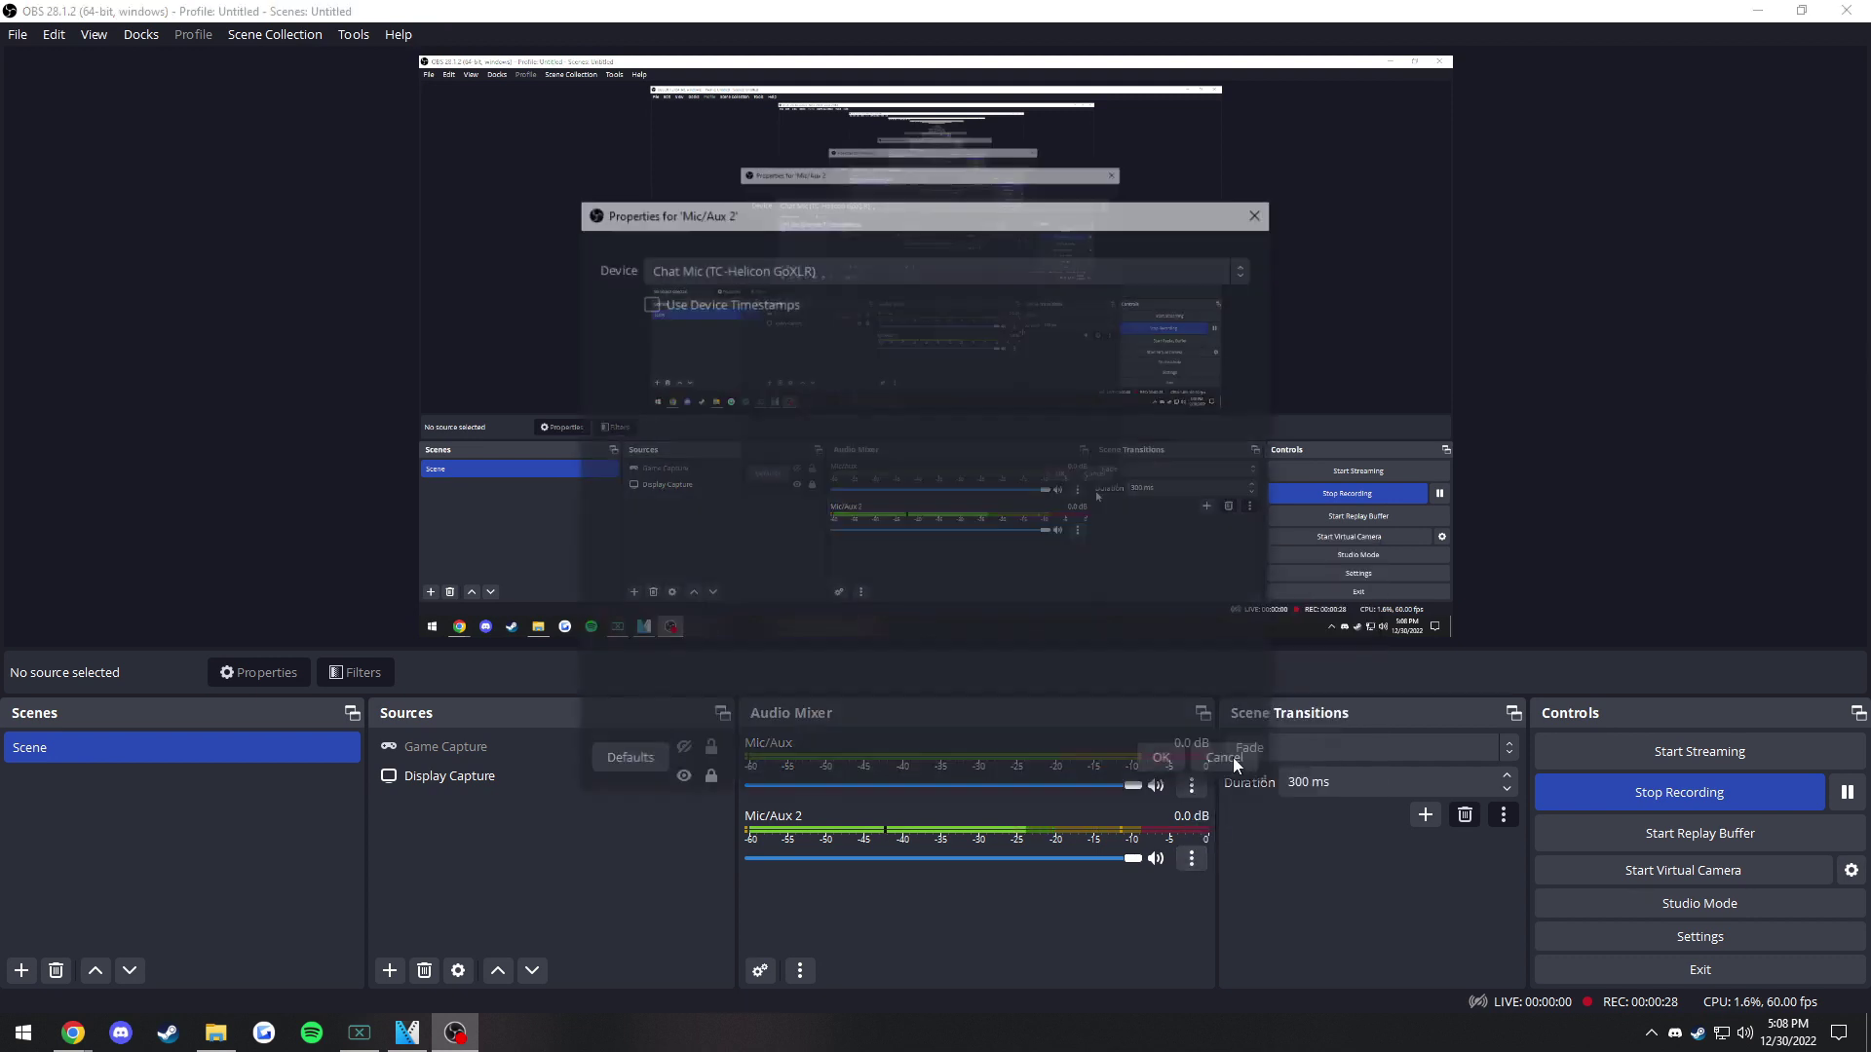
pyautogui.click(1167, 763)
pyautogui.click(1651, 1033)
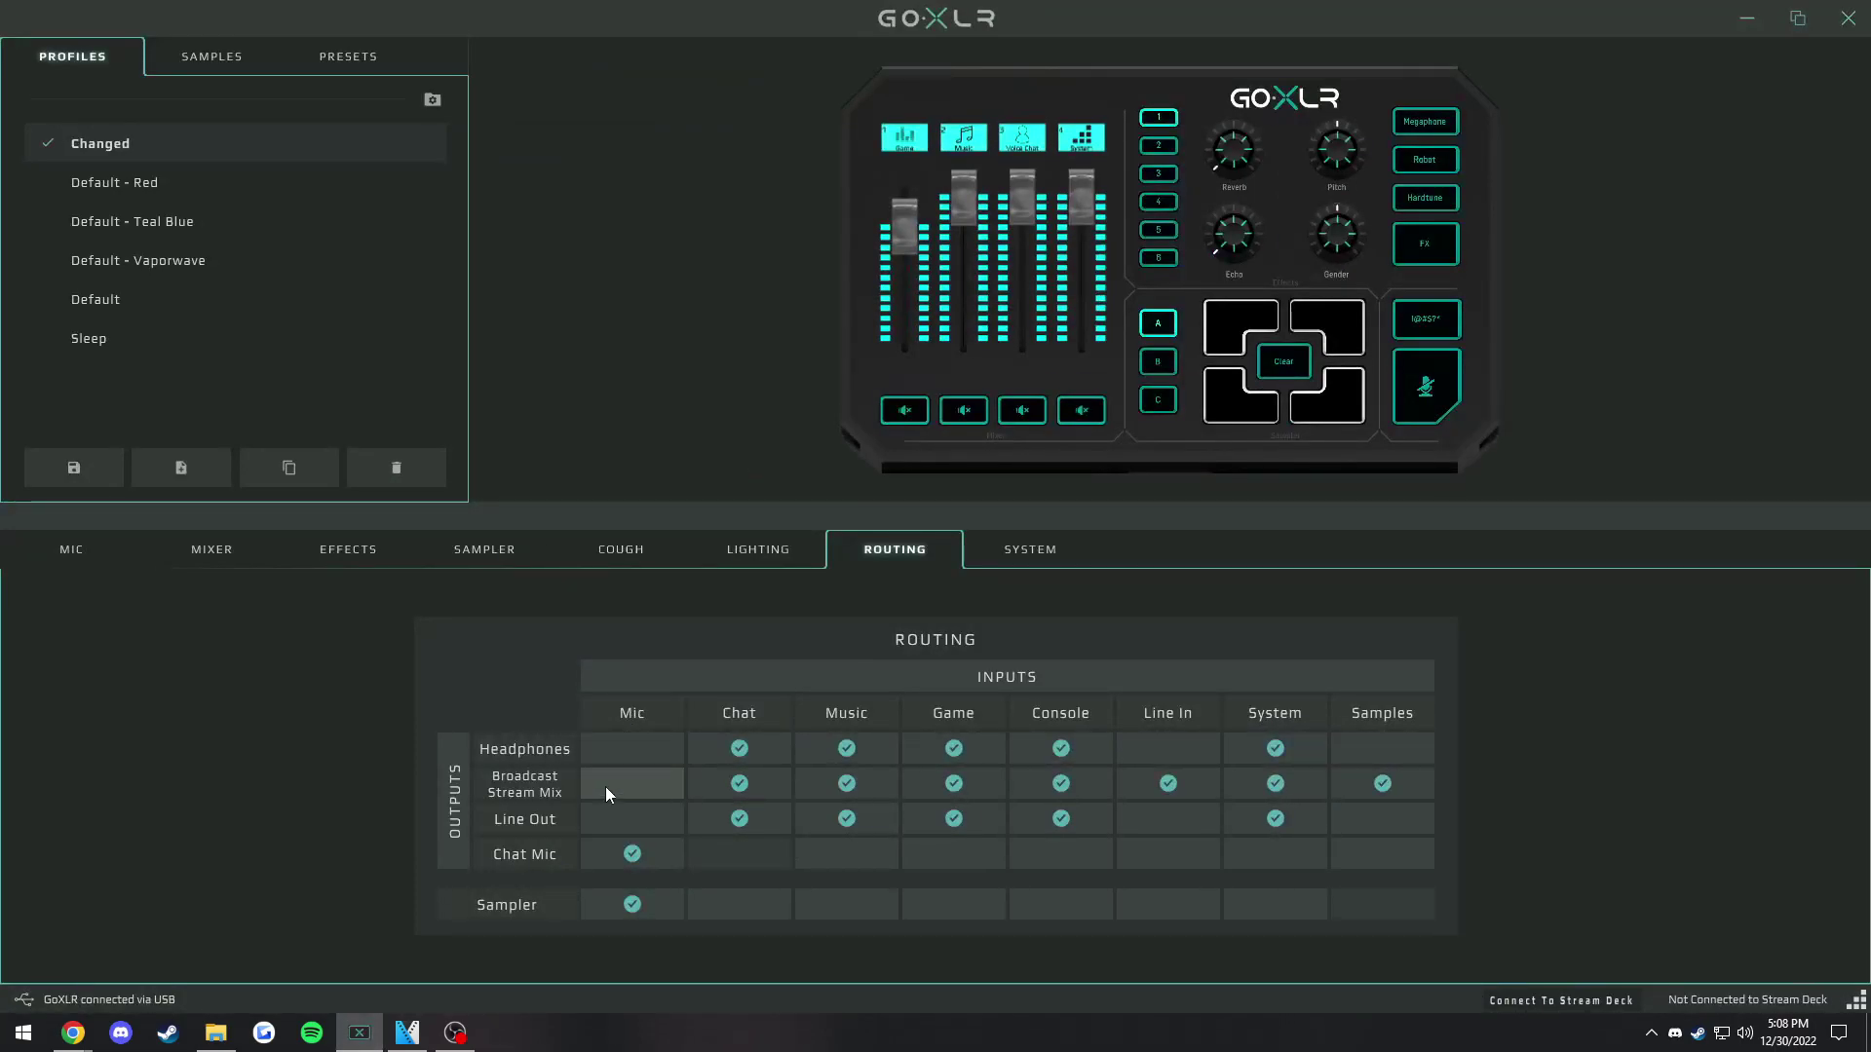
# Tick Mic in GoXLR's Broadcast Stream Mix row, then minimize GoXLR to reveal OBS.
pyautogui.click(647, 782)
pyautogui.moveTo(935, 17); pyautogui.dragTo(1668, 2)
pyautogui.press('super+Down')
pyautogui.press('super+Down')
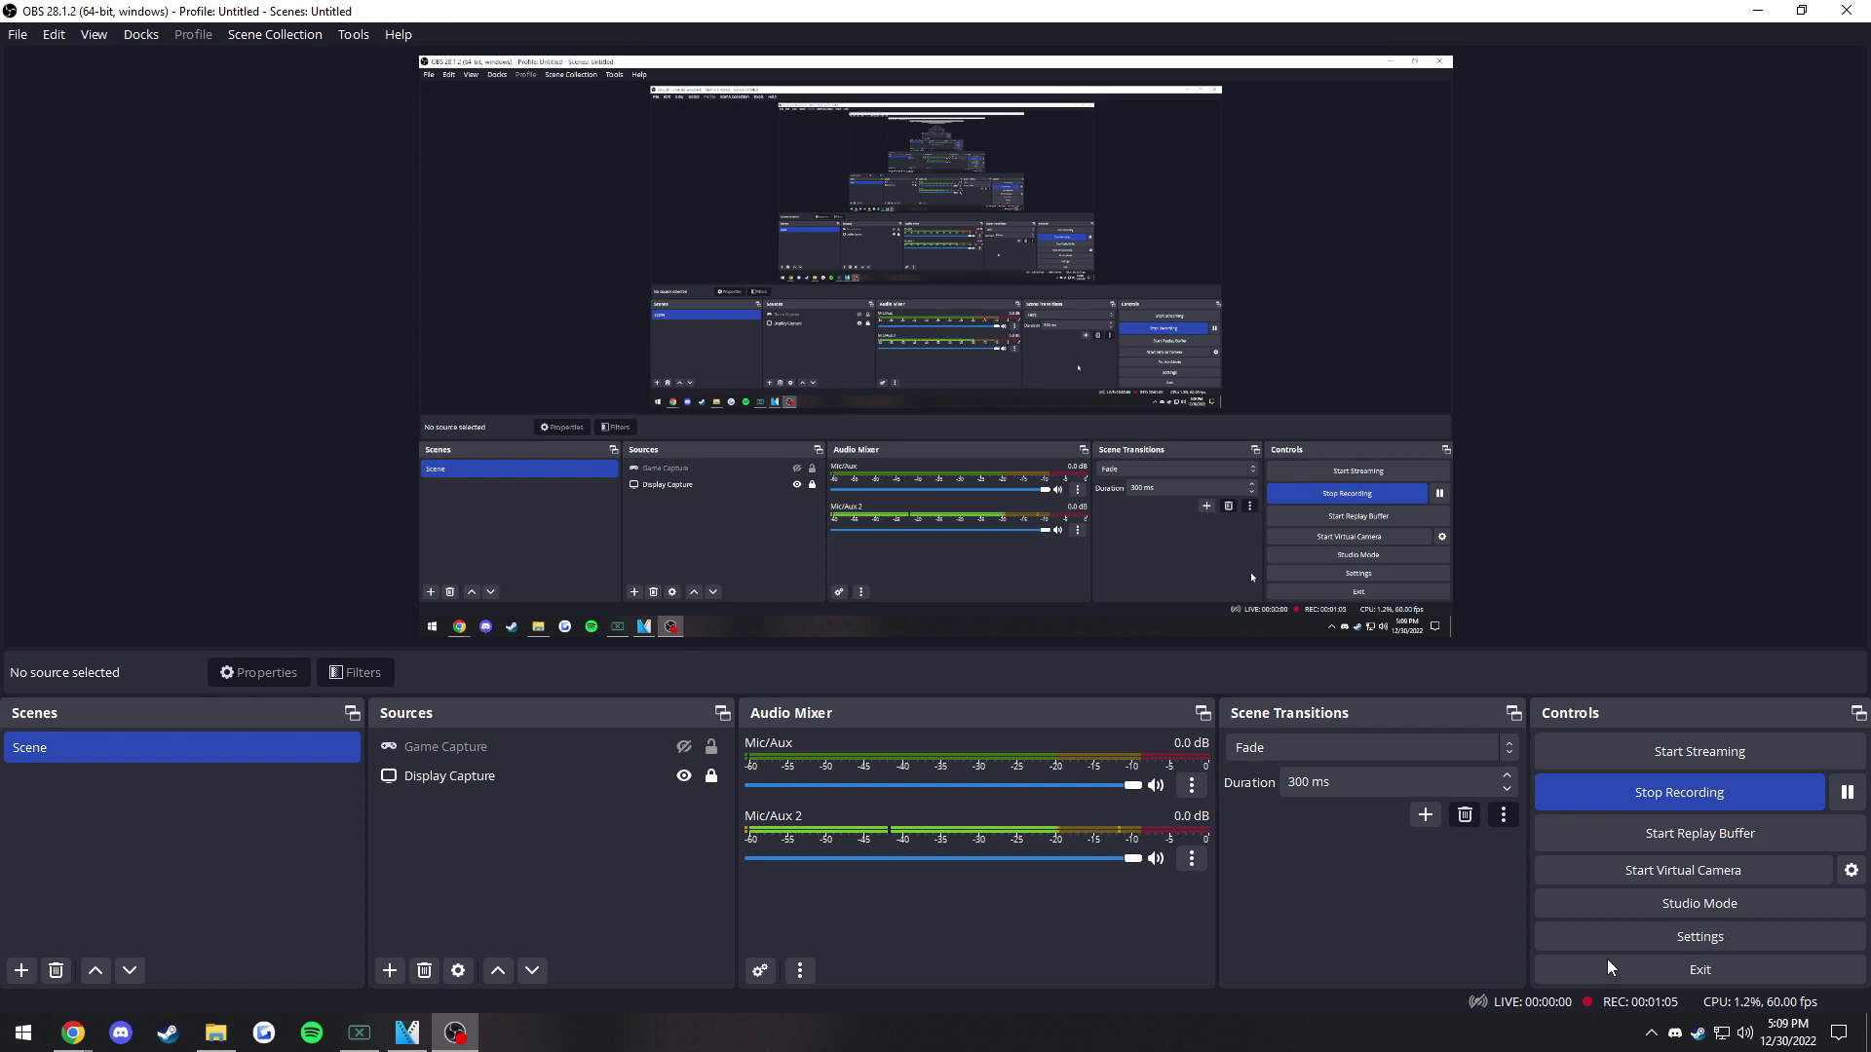
# Open the Volume Mixer for CABLE Input, listing NVIDIA Container and Broadcast Stream Mix.
pyautogui.rightClick(1744, 1033)
pyautogui.click(1051, 941)
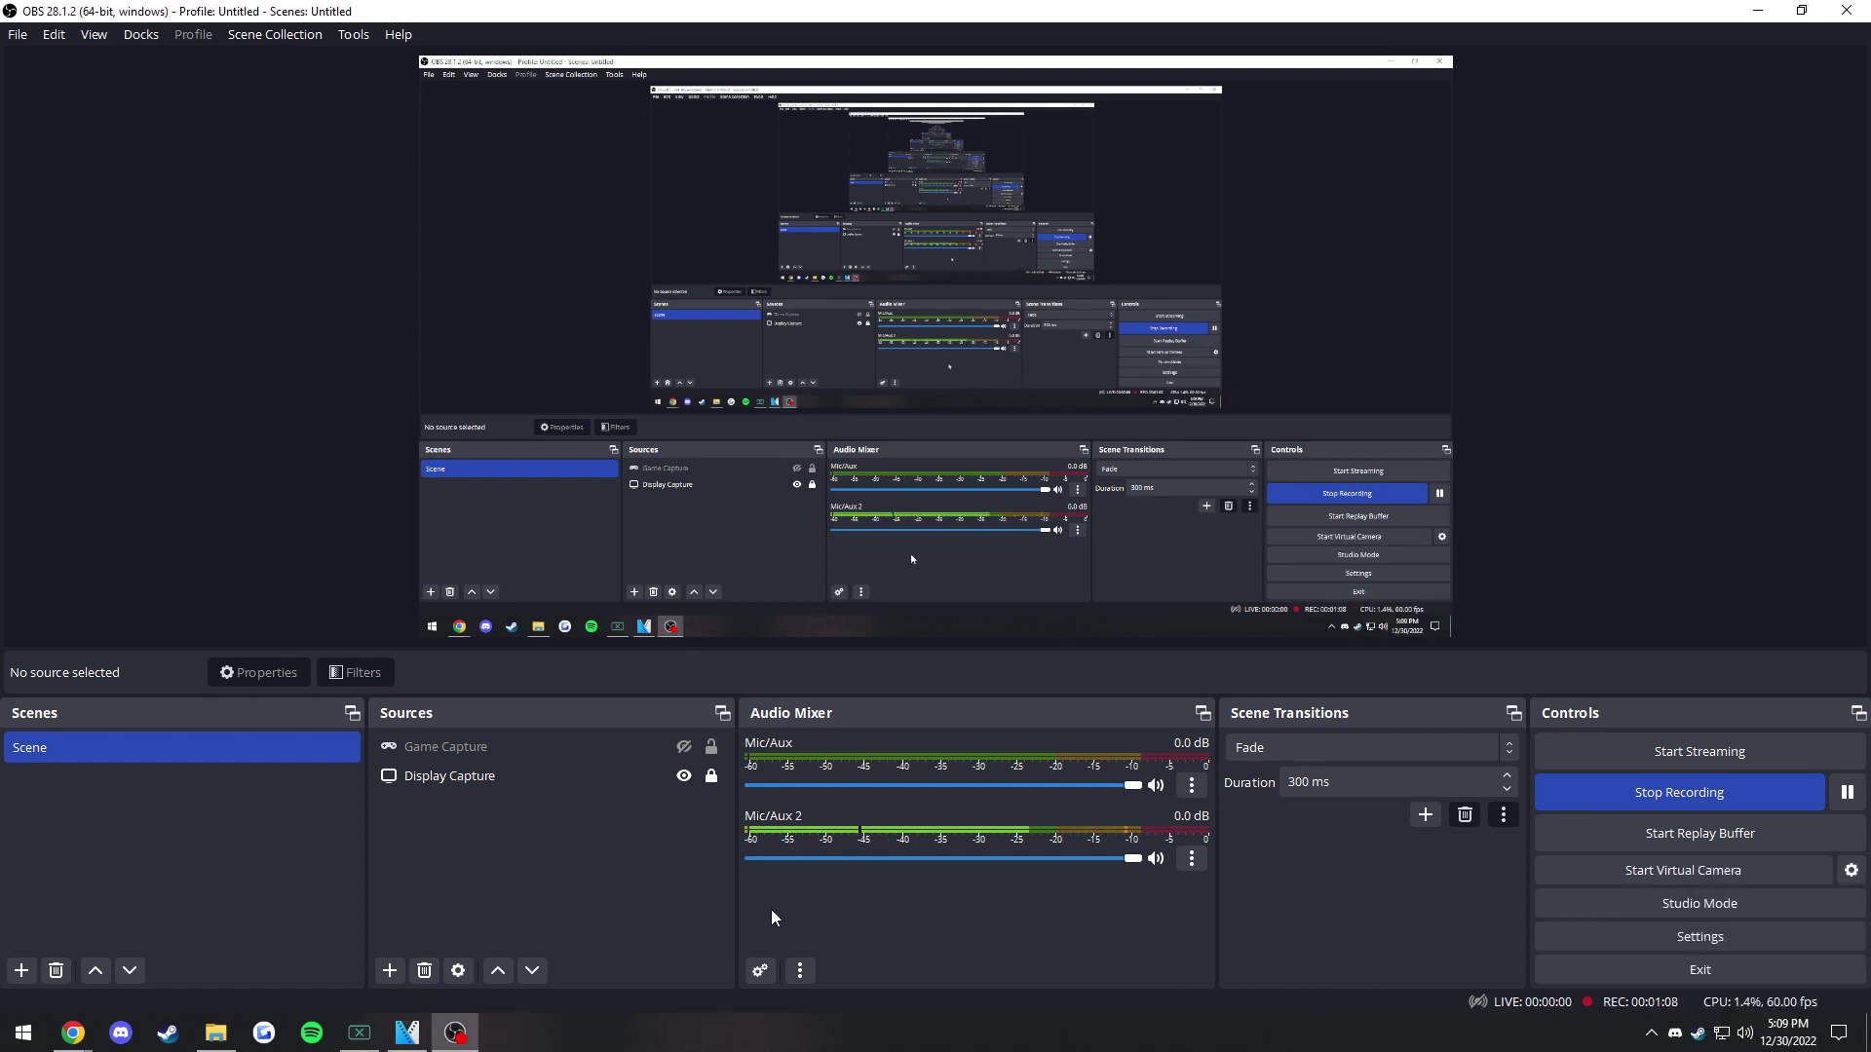
pyautogui.rightClick(1744, 1032)
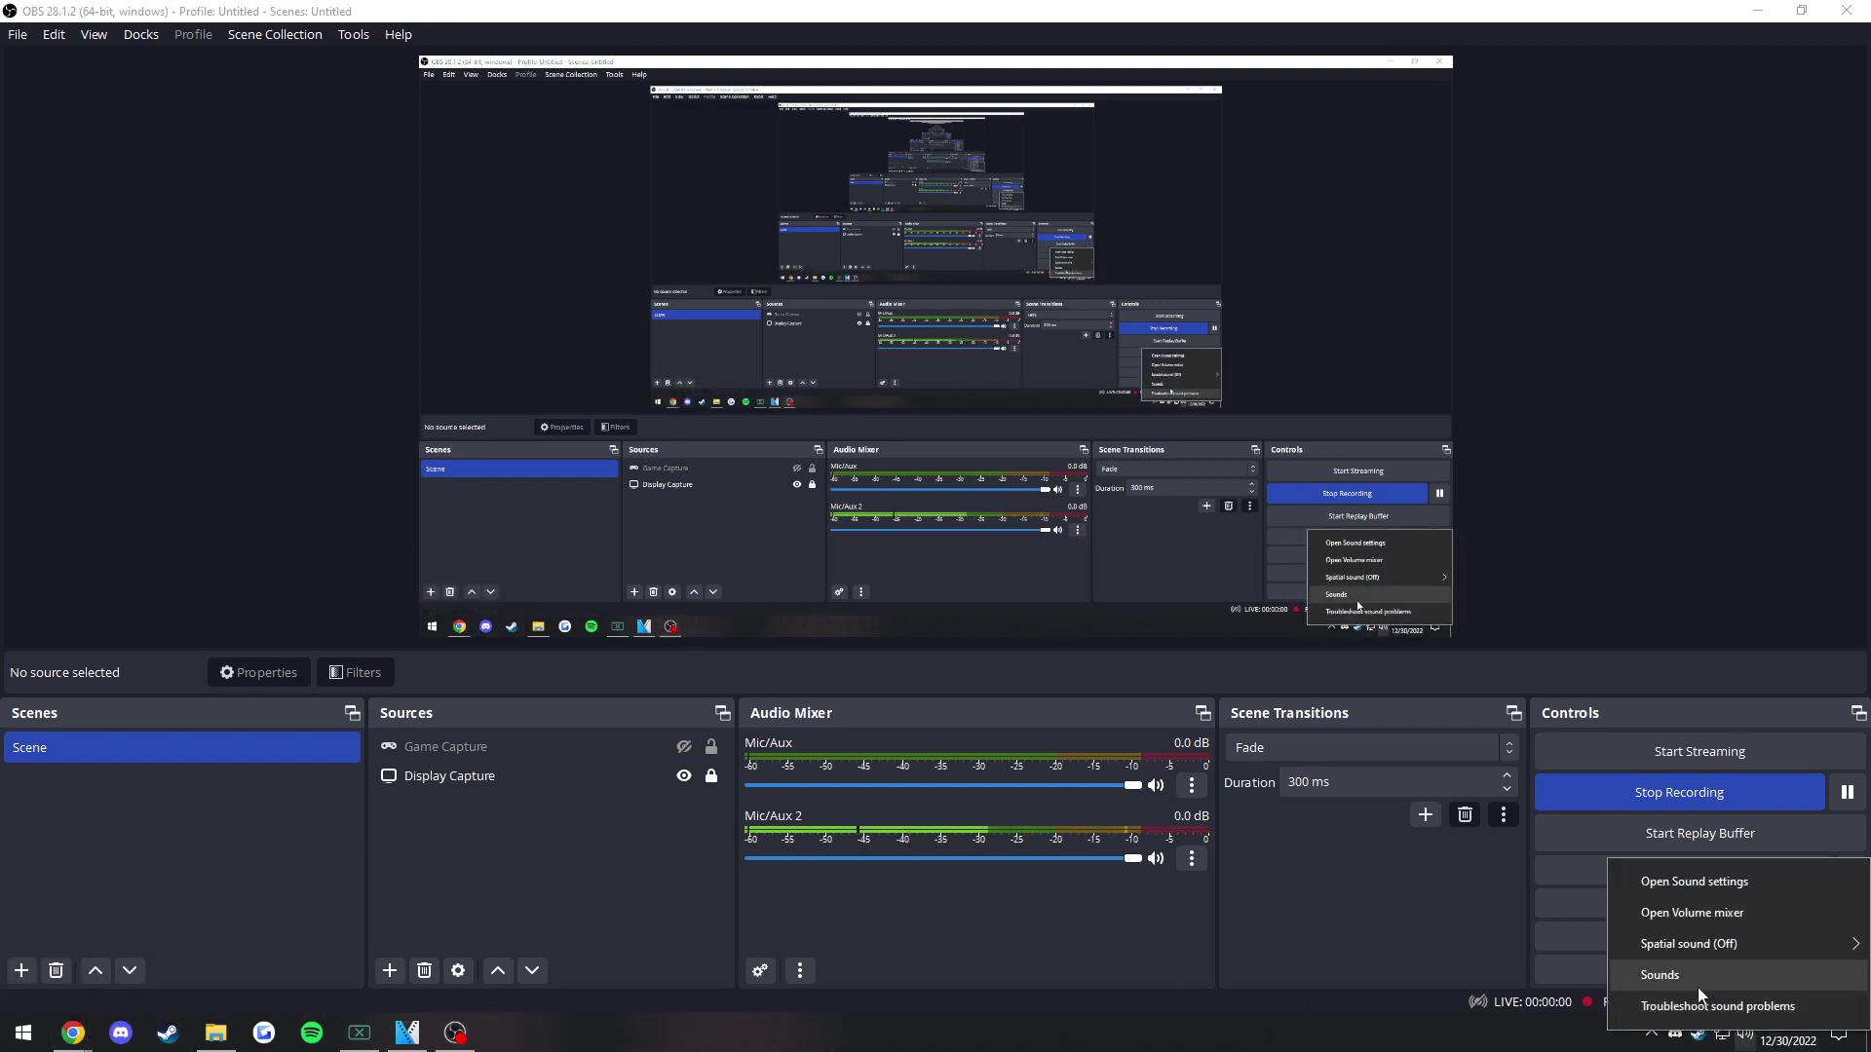
pyautogui.click(1711, 913)
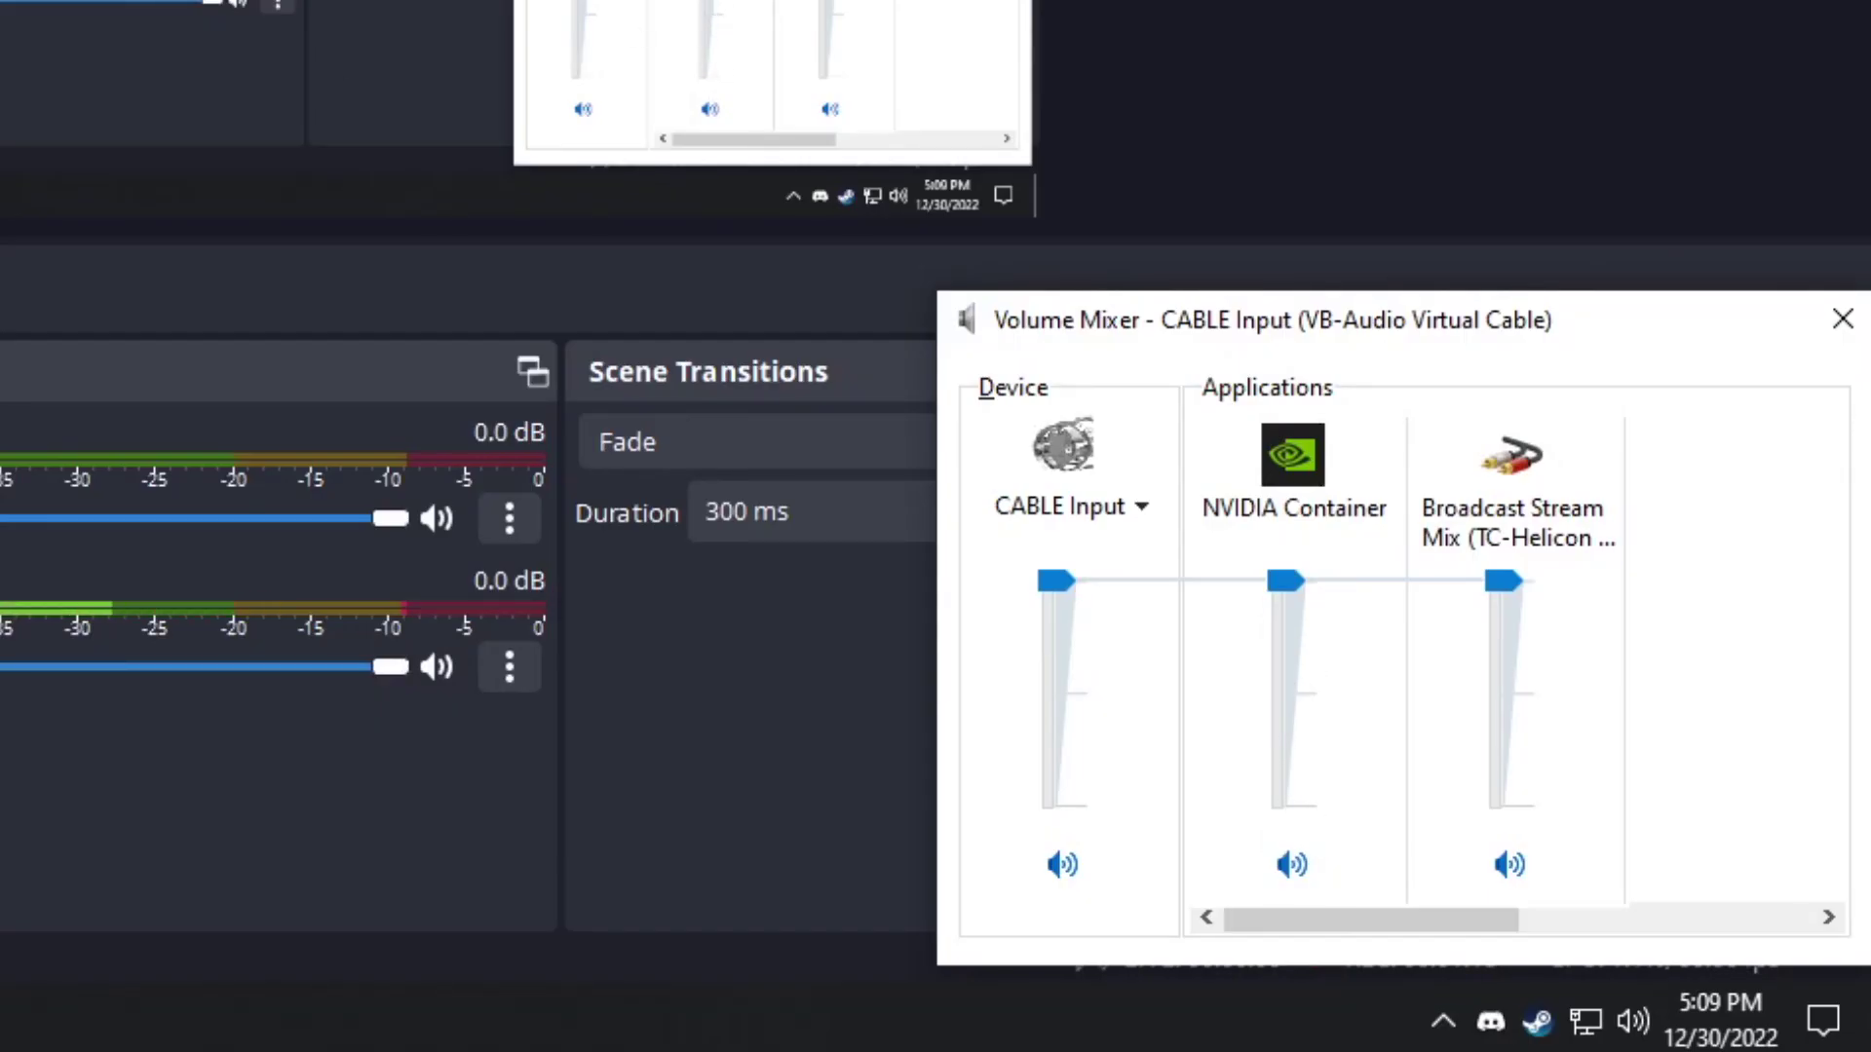
pyautogui.press('super+d')
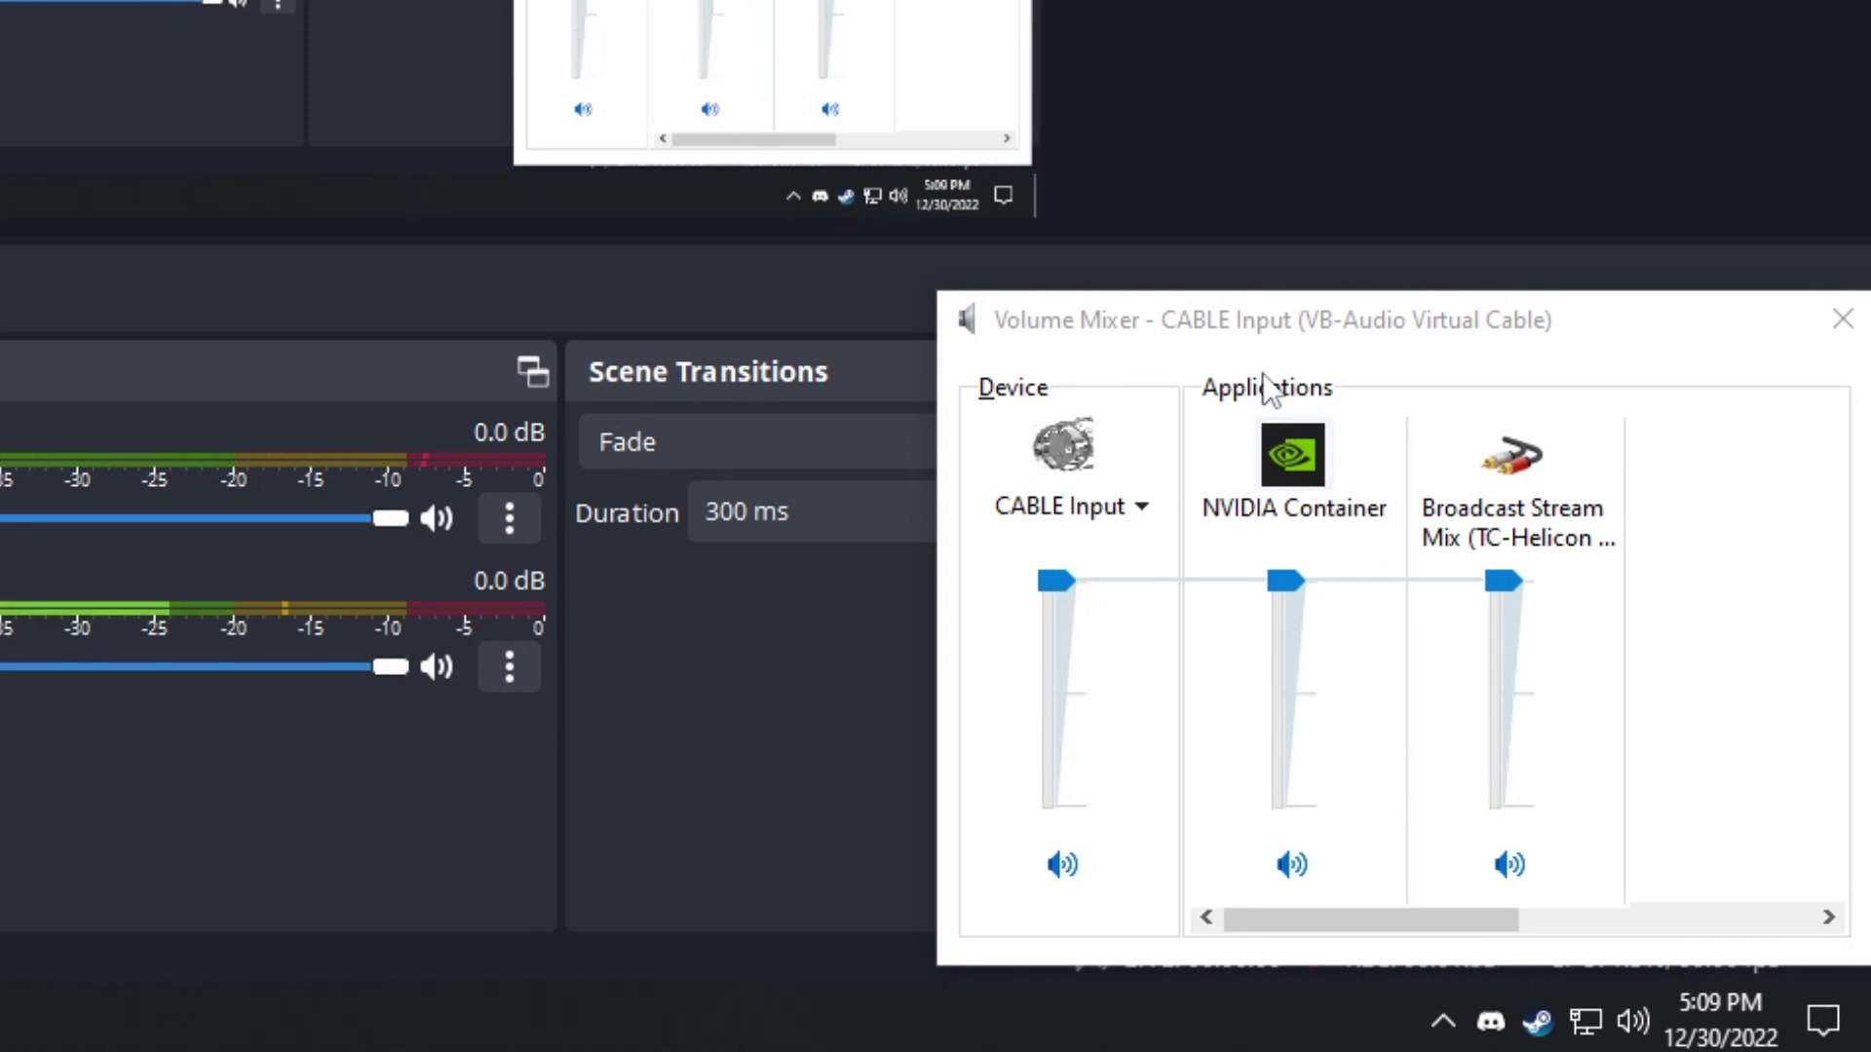
# Switch Instant Replay on from the Alt+Z GeForce Experience overlay, then dismiss the overlay.
pyautogui.hotkey('alt', 'z')
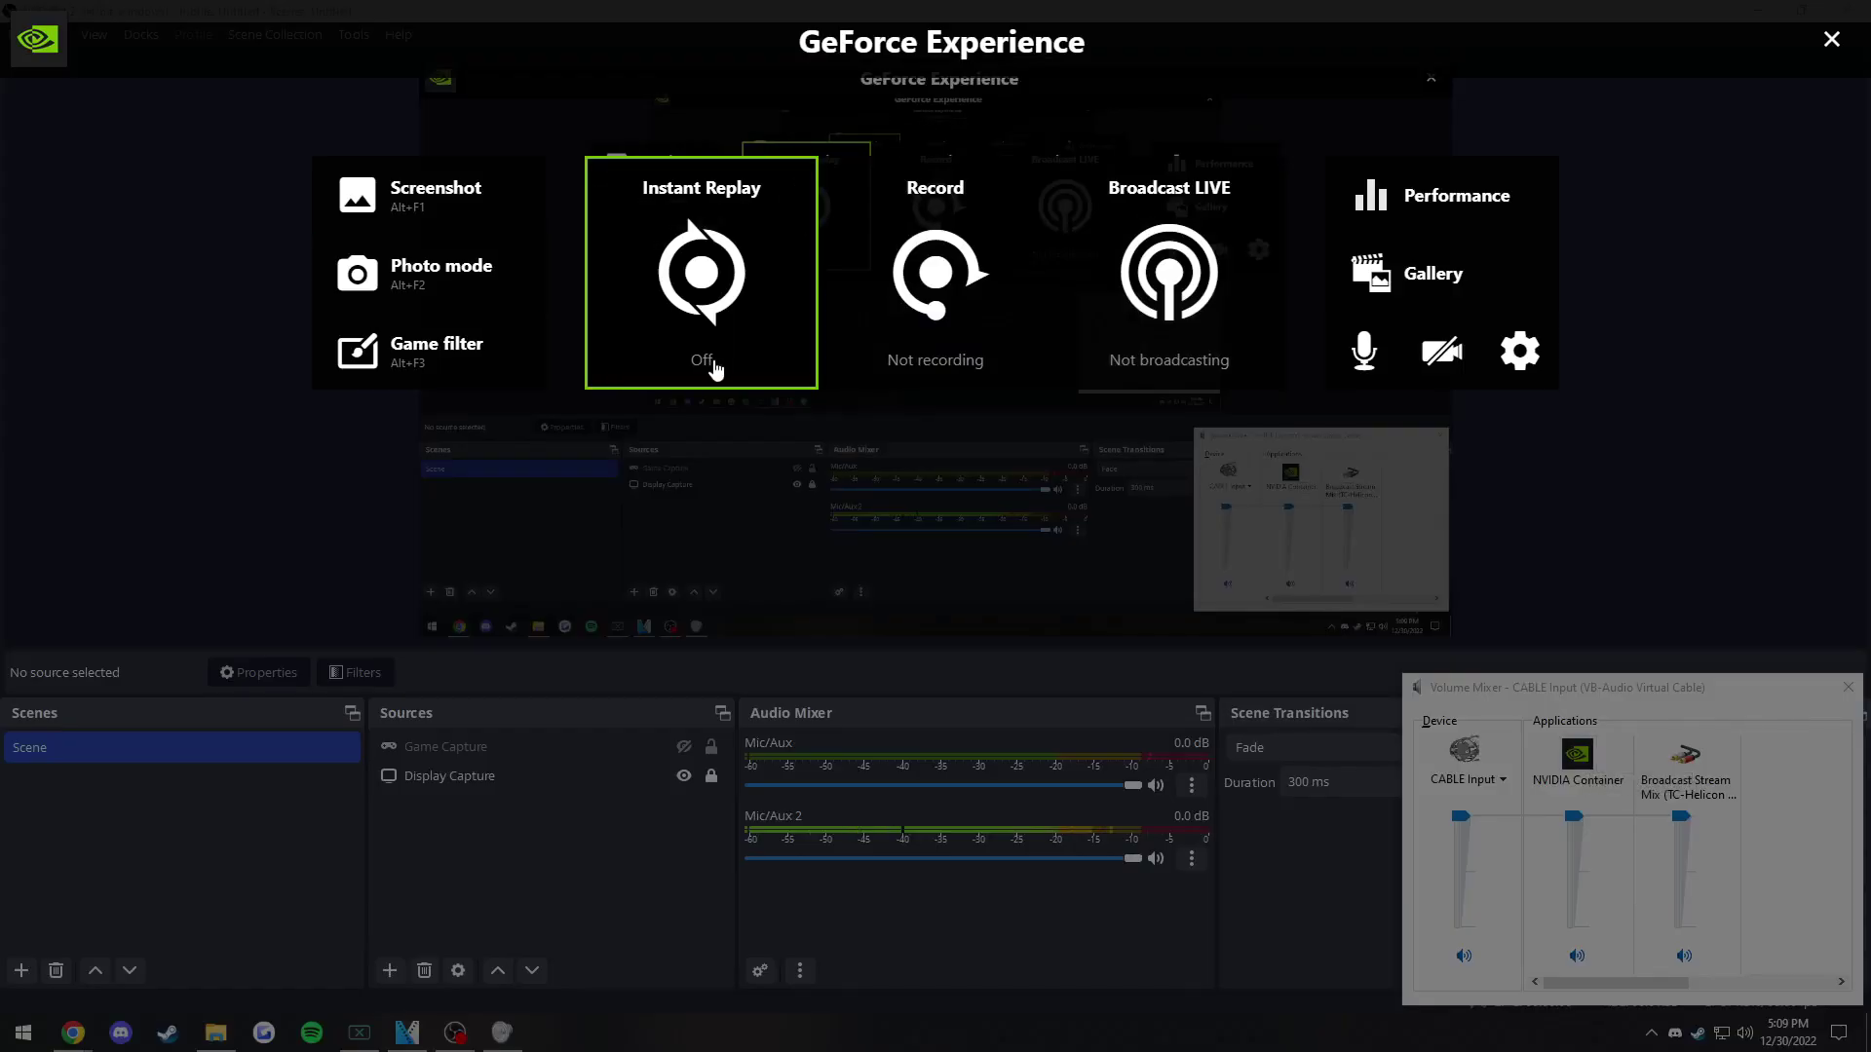
pyautogui.click(714, 368)
pyautogui.hotkey('alt', 'z')
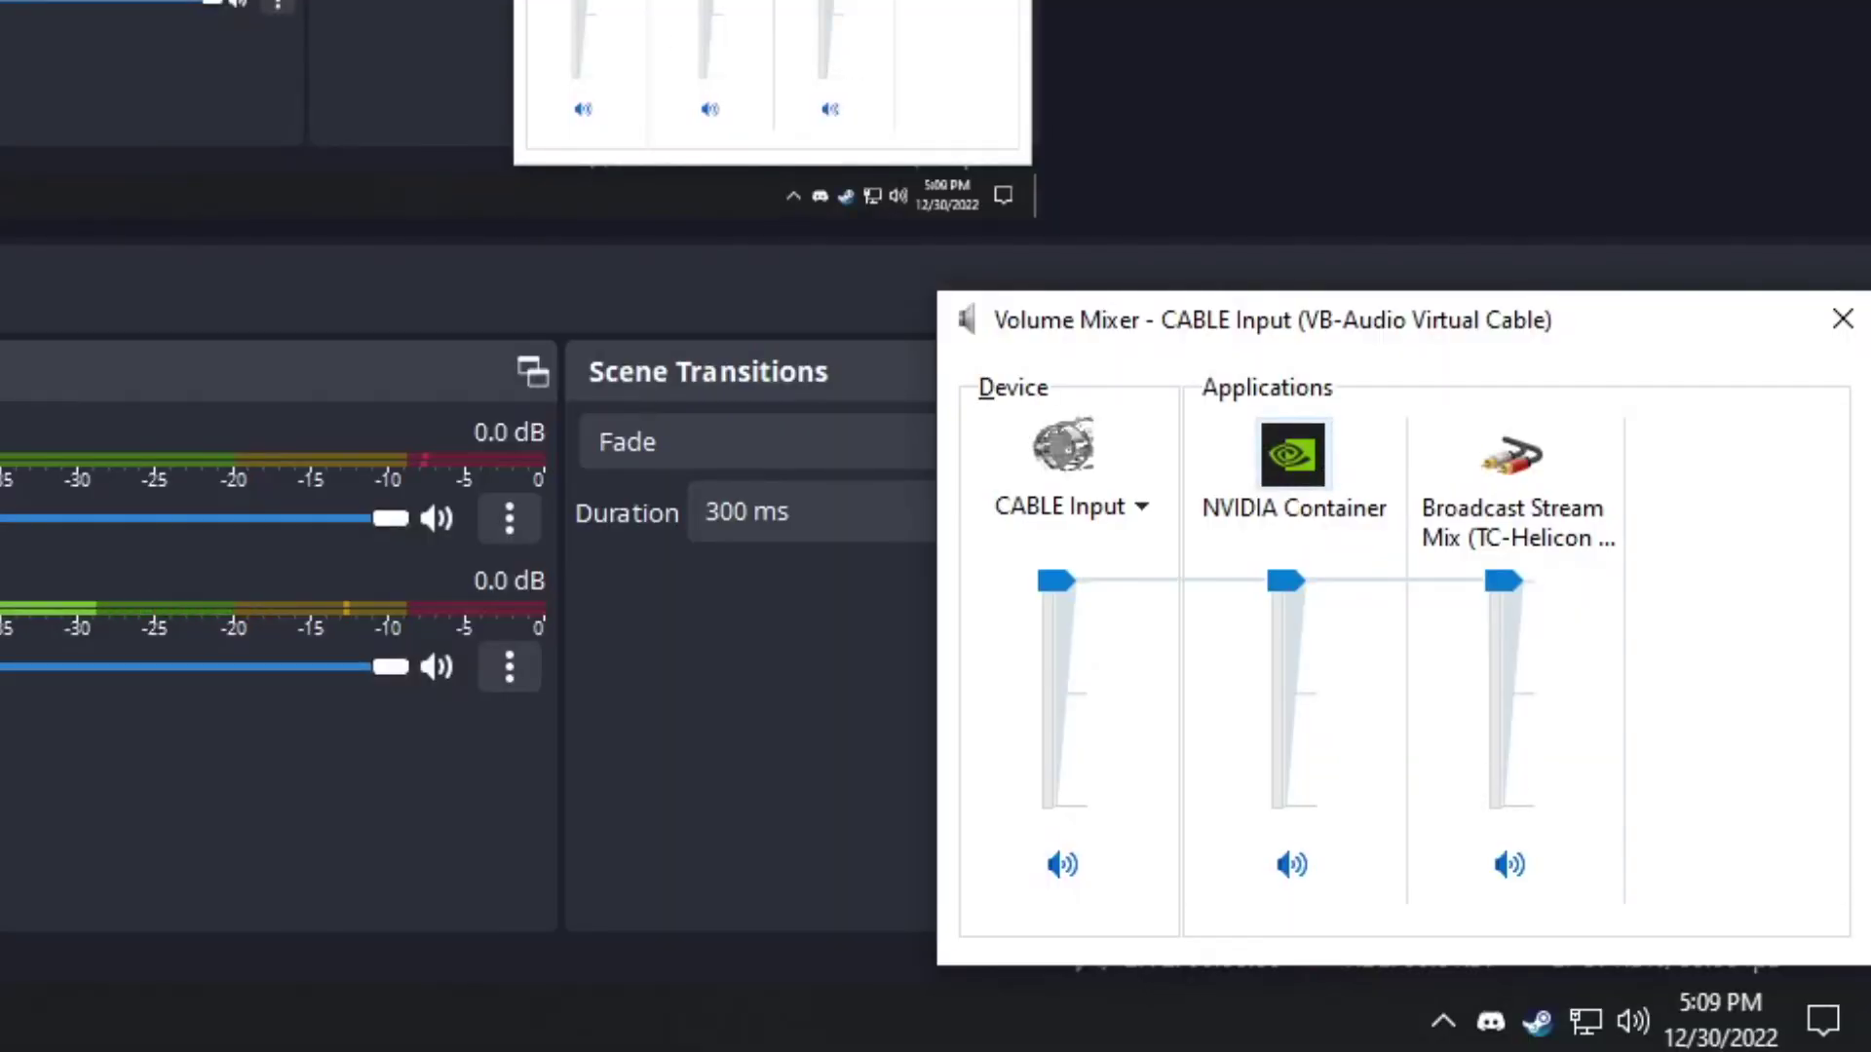